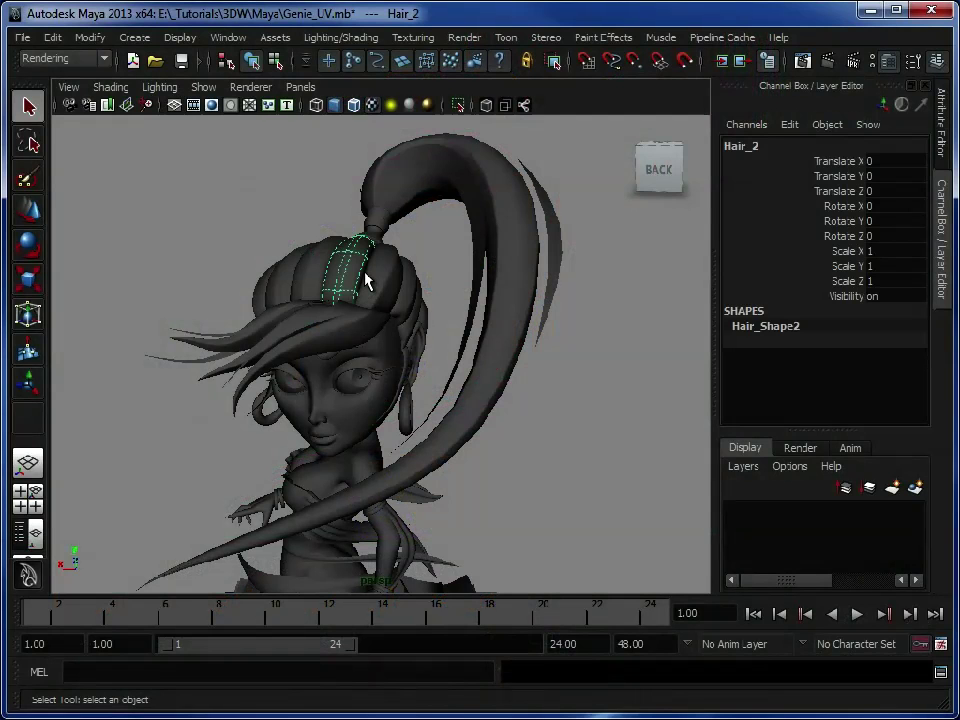
- Isolate the selected Hair_2 strip in the perspective view
{"action": "left_click_drag", "start_coordinate": [354, 315], "coordinate": [302, 333], "text": "alt"}
{"action": "middle_click_drag", "start_coordinate": [302, 333], "coordinate": [315, 398], "text": "alt"}
{"action": "right_click_drag", "start_coordinate": [315, 398], "coordinate": [405, 390], "text": "alt"}
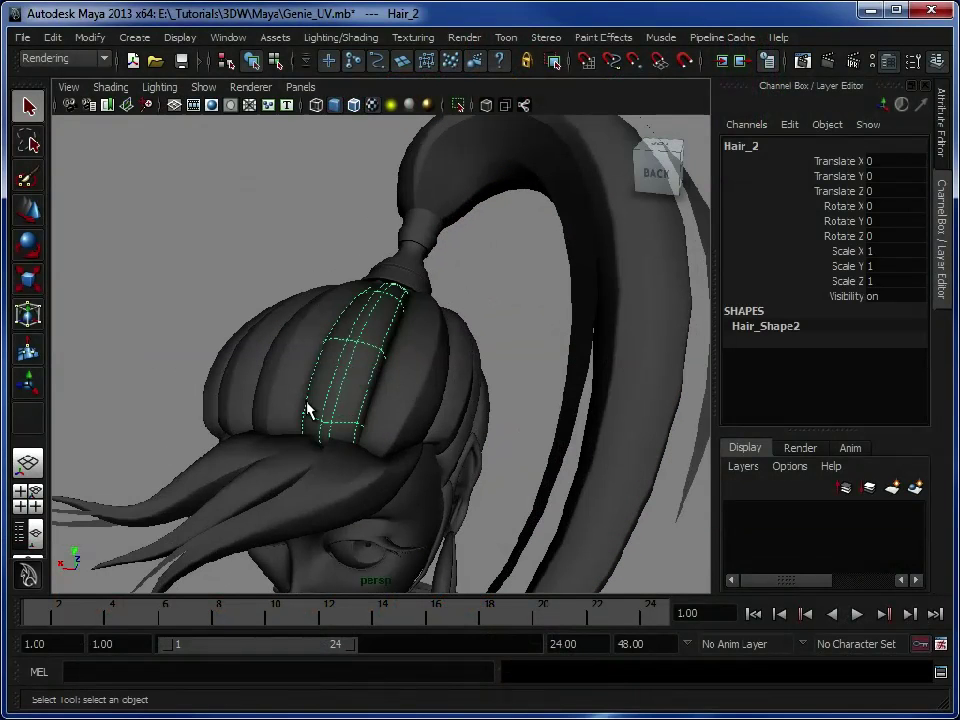
{"action": "left_click", "coordinate": [203, 87]}
{"action": "mouse_move", "coordinate": [240, 113]}
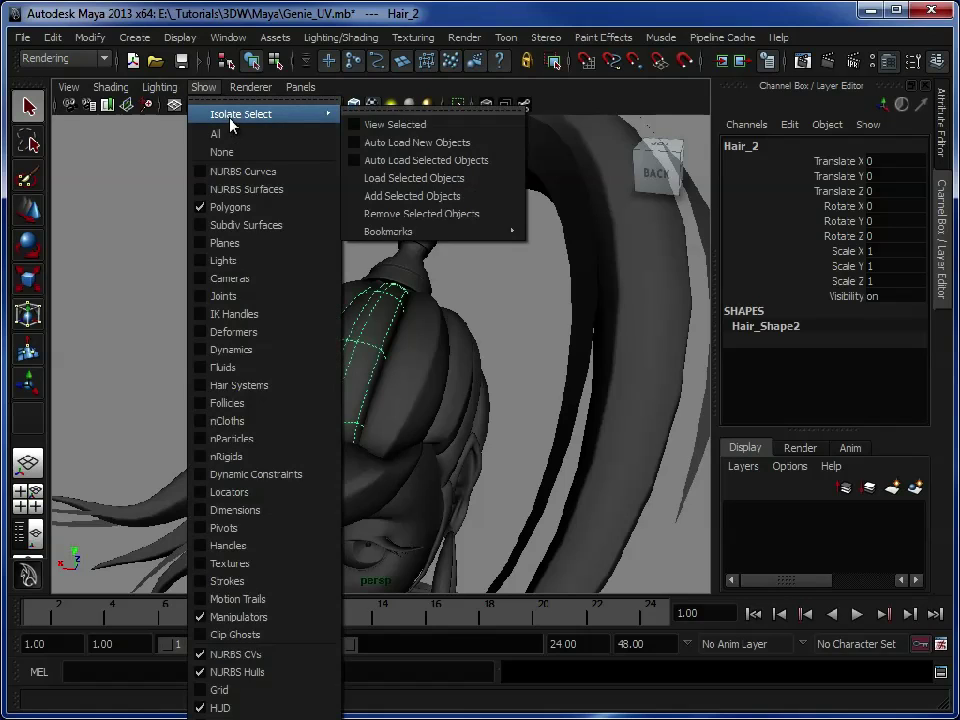
{"action": "left_click", "coordinate": [422, 123]}
{"action": "left_click_drag", "start_coordinate": [482, 364], "coordinate": [249, 362], "text": "alt"}
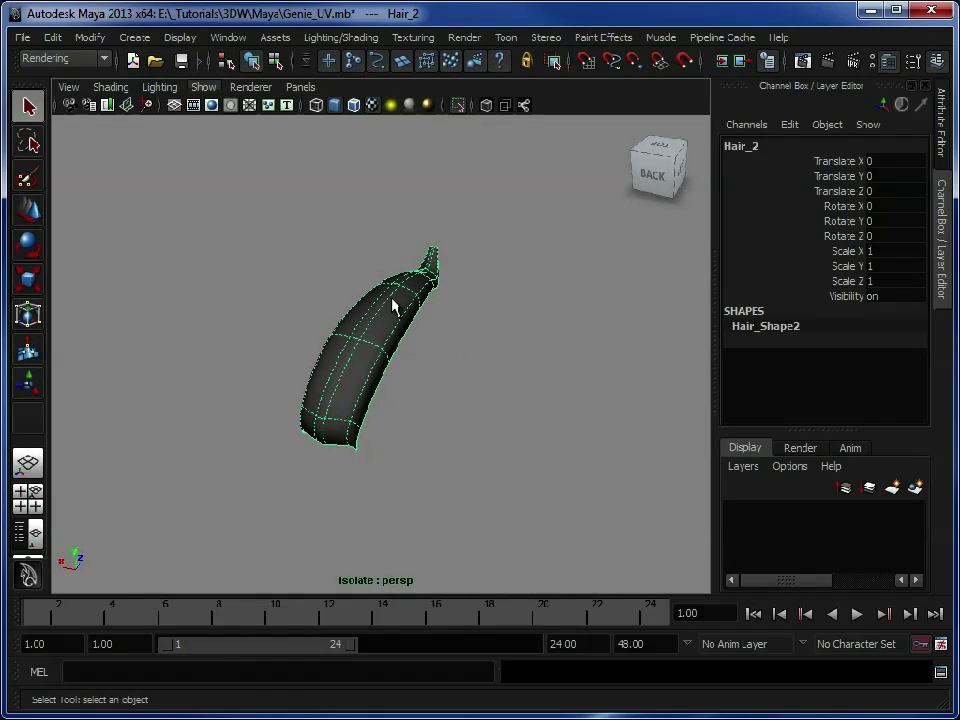
- Assign the existing Checker material to the Hair_2 strip and inspect the texture stretching along it
{"action": "right_click_drag", "start_coordinate": [399, 302], "coordinate": [510, 594]}
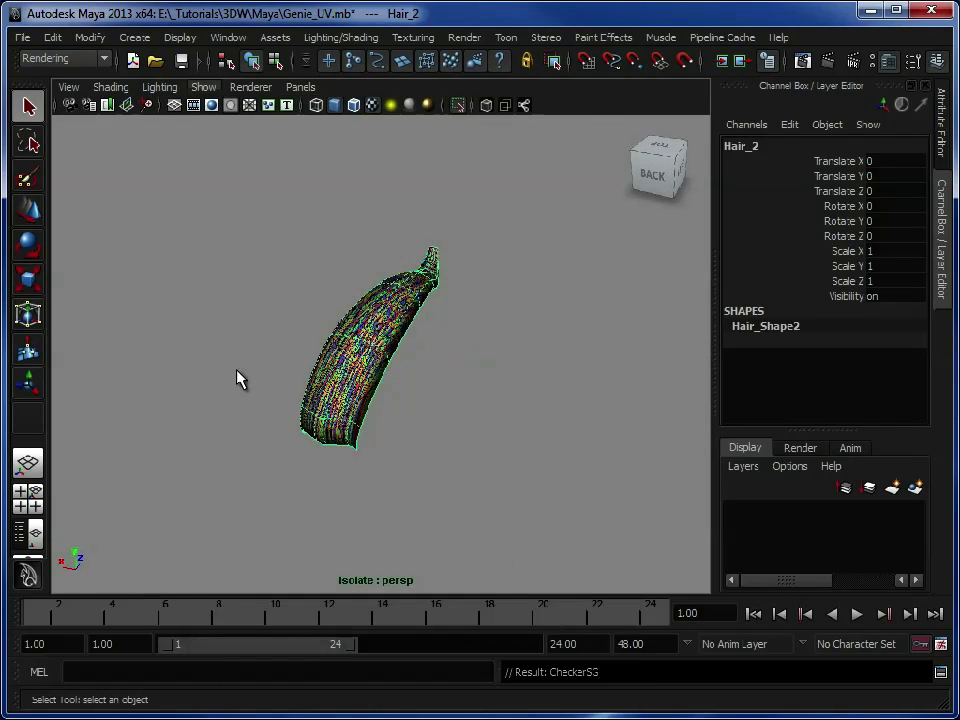
{"action": "left_click_drag", "start_coordinate": [378, 390], "coordinate": [229, 375], "text": "alt"}
{"action": "right_click_drag", "start_coordinate": [229, 375], "coordinate": [313, 386], "text": "alt"}
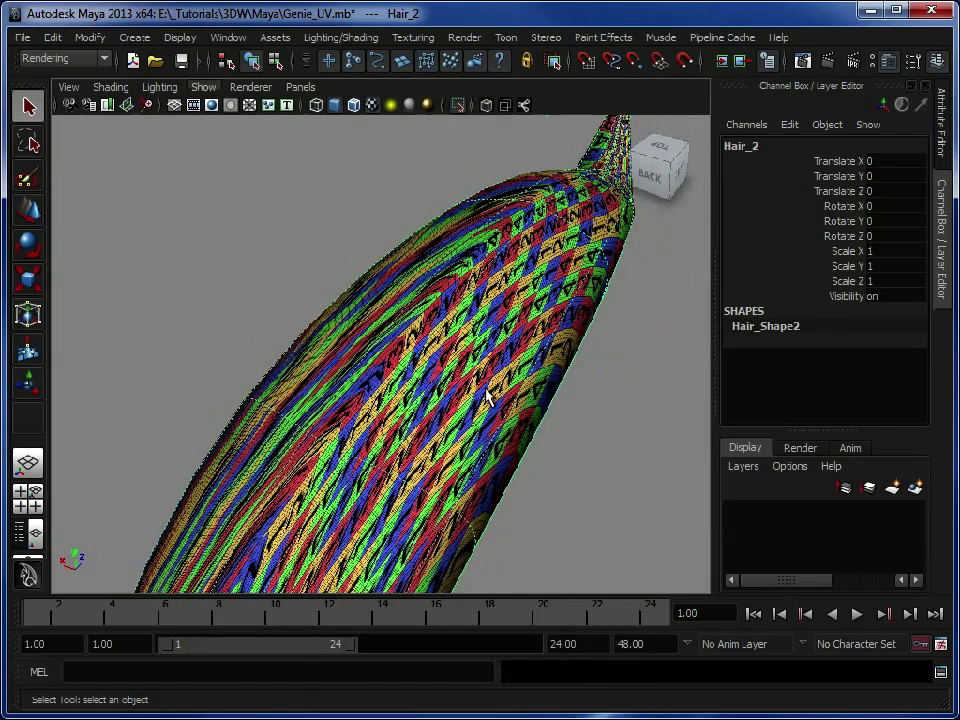
{"action": "right_click_drag", "start_coordinate": [539, 425], "coordinate": [514, 427], "text": "alt"}
{"action": "left_click_drag", "start_coordinate": [514, 427], "coordinate": [427, 353], "text": "alt"}
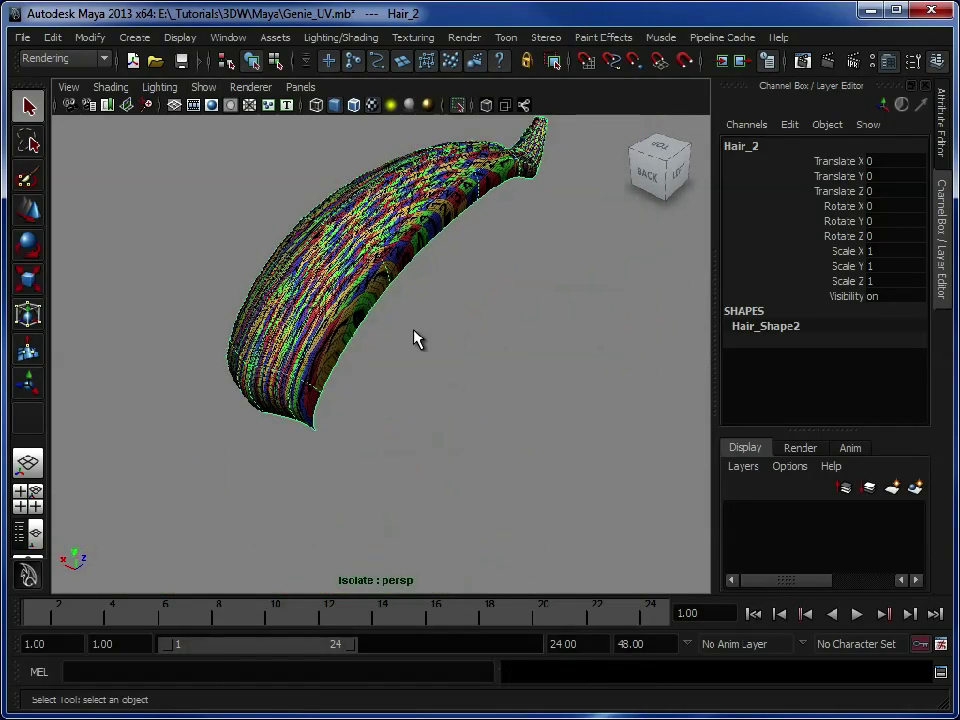
{"action": "left_click_drag", "start_coordinate": [415, 355], "coordinate": [418, 321], "text": "alt"}
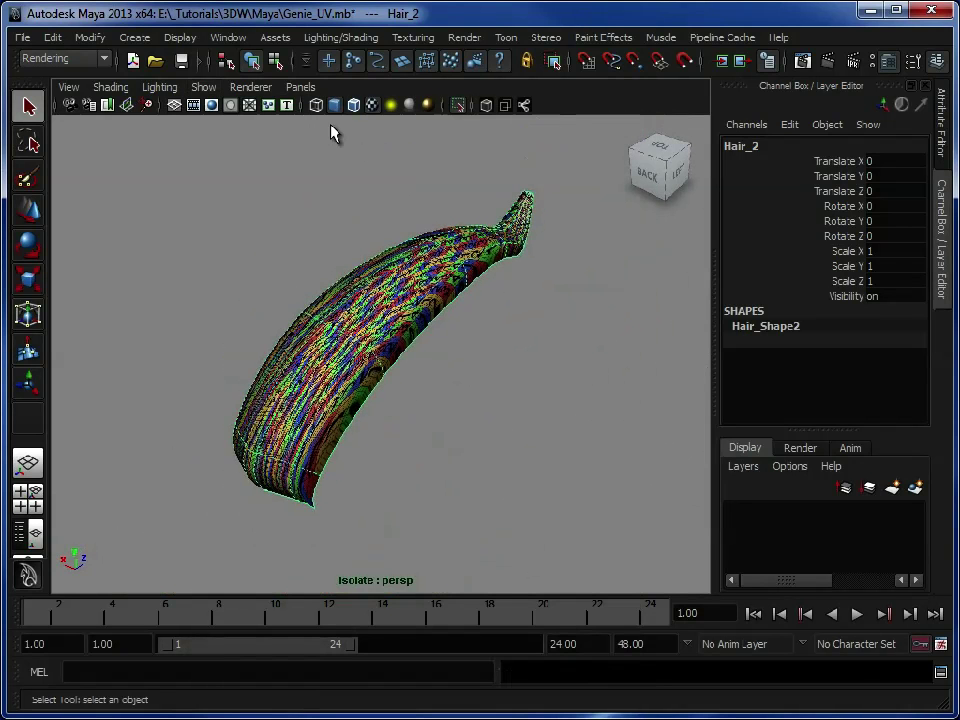
- Open the UV Texture Editor beside the hair strip and turn off its background image display
{"action": "left_click", "coordinate": [229, 38]}
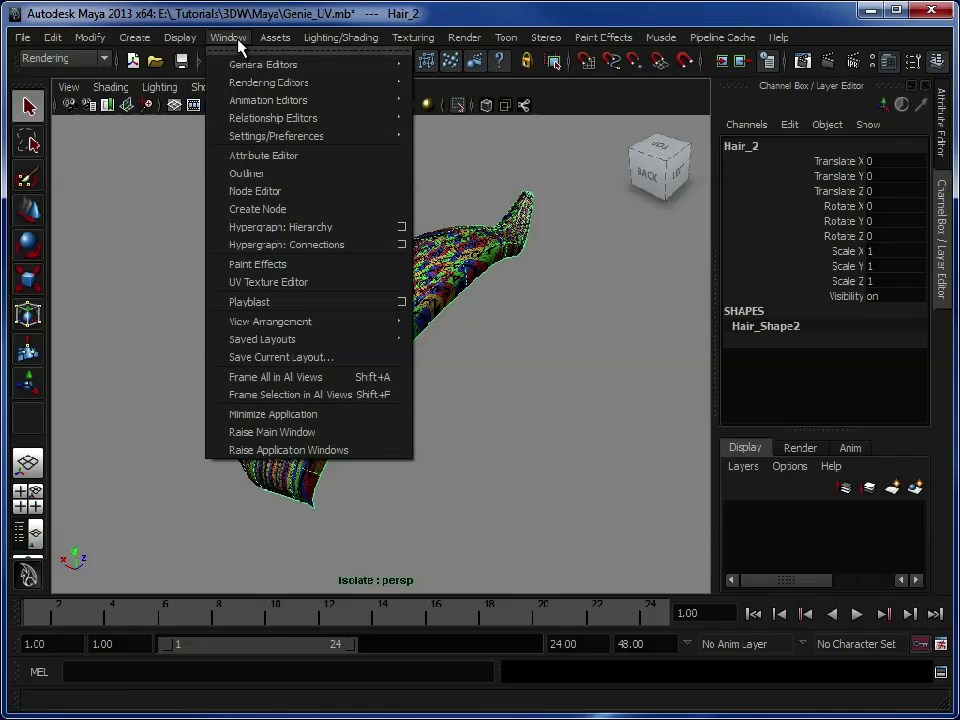
{"action": "left_click", "coordinate": [302, 286]}
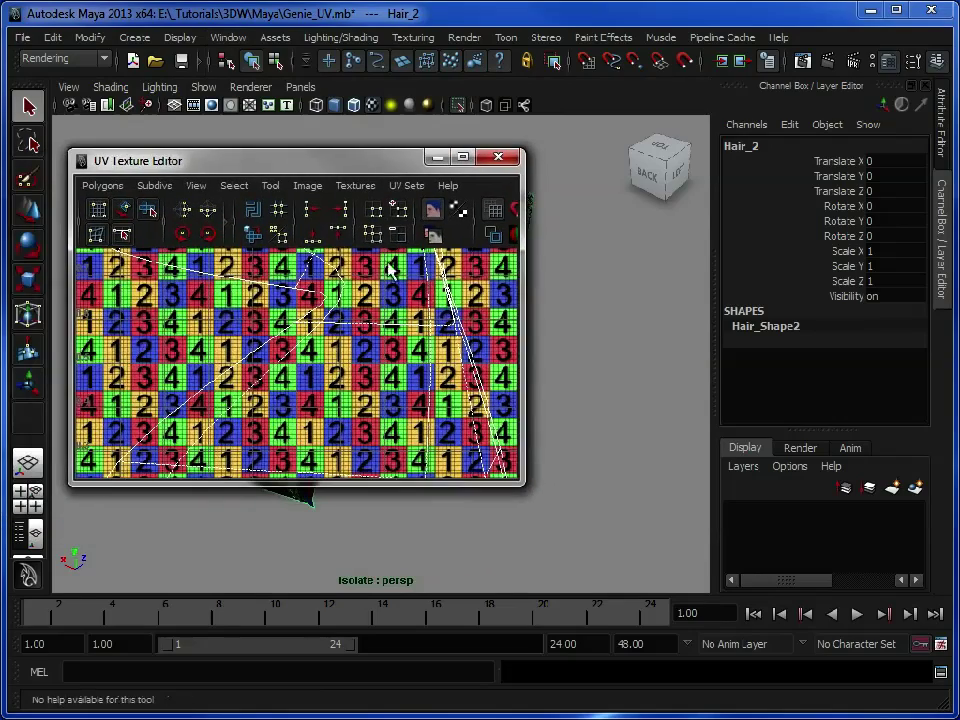
{"action": "left_click", "coordinate": [307, 186]}
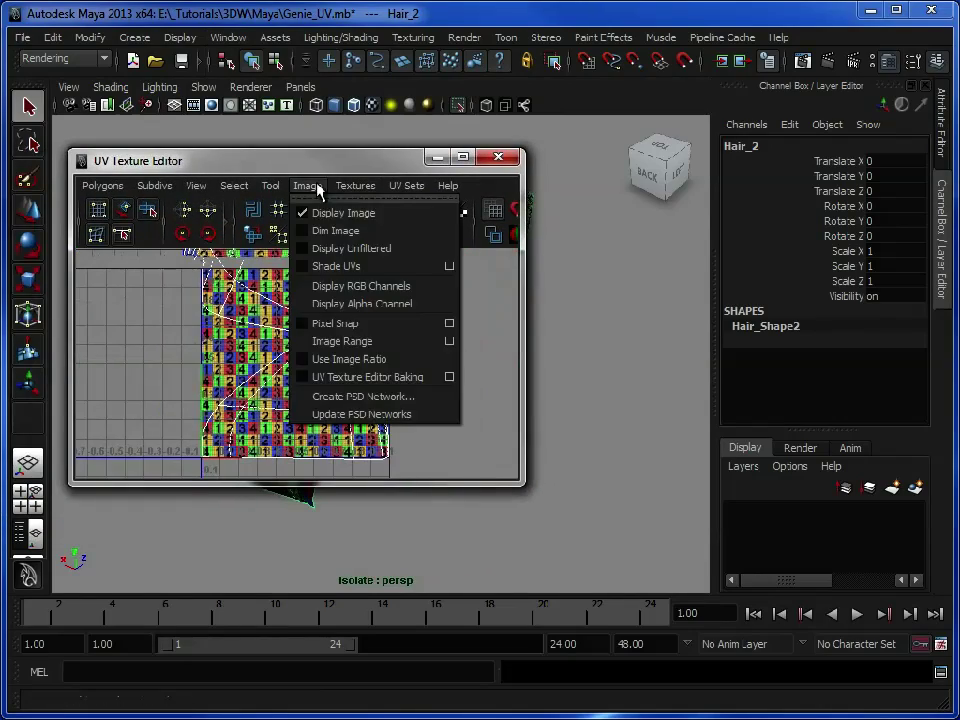
{"action": "left_click", "coordinate": [324, 215]}
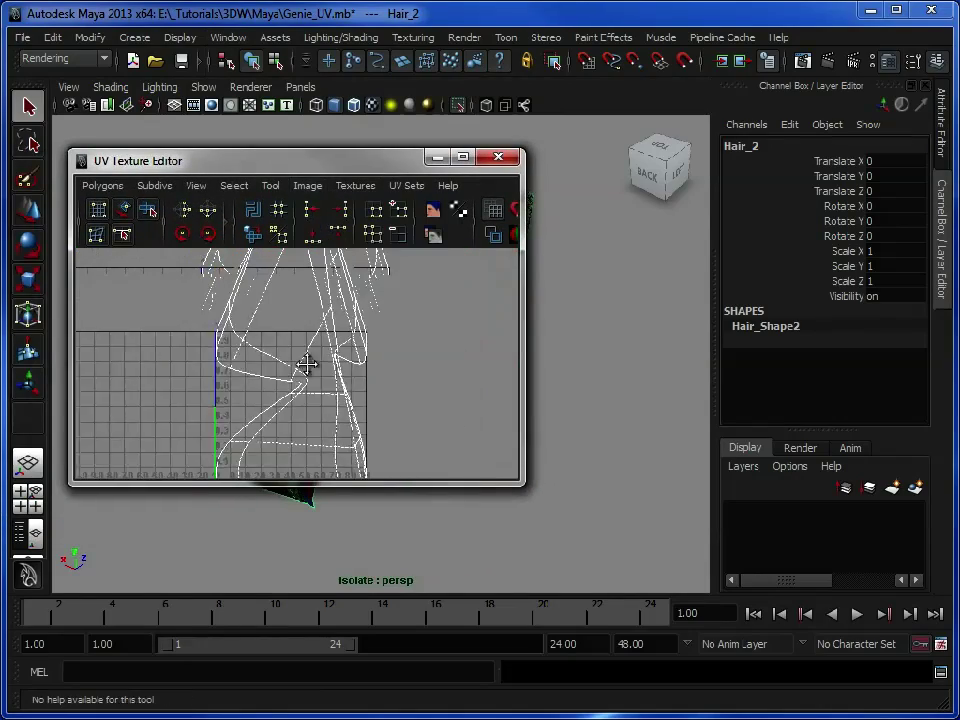
{"action": "left_click_drag", "start_coordinate": [317, 162], "coordinate": [677, 148]}
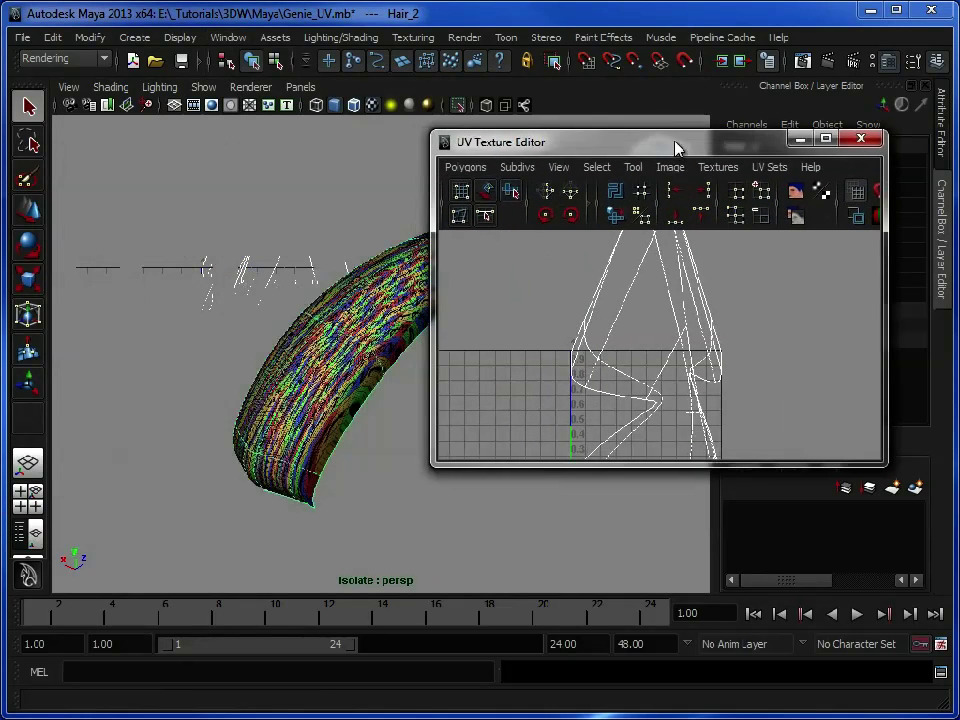
{"action": "middle_click_drag", "start_coordinate": [204, 377], "coordinate": [178, 380], "text": "alt"}
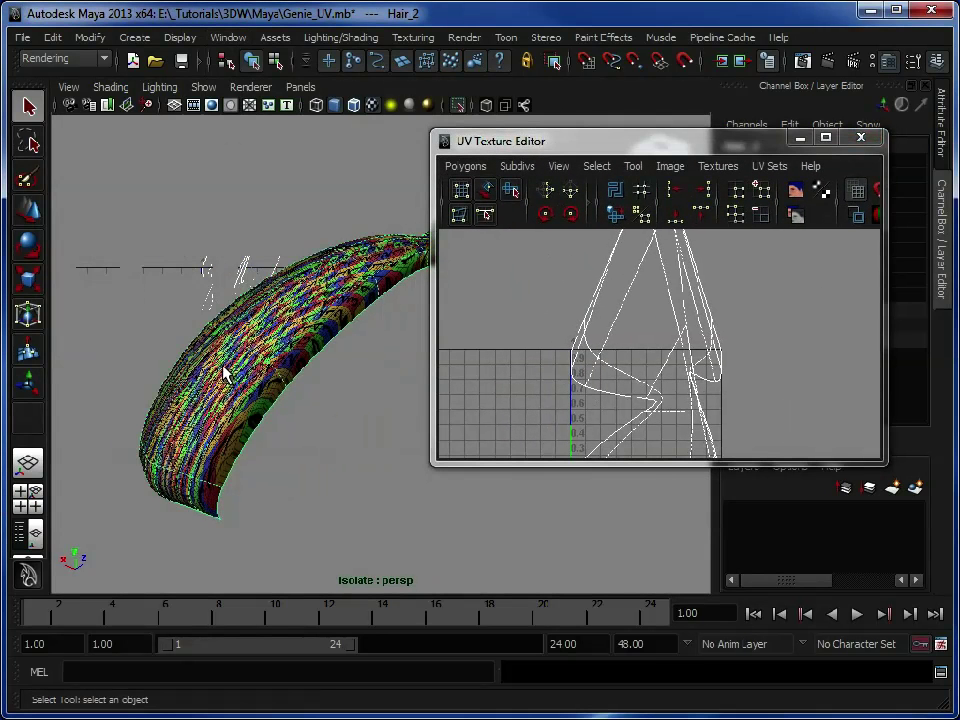
- Compare the hair strip's UV layout with the smooth mesh preview off and on
{"action": "key", "text": "1"}
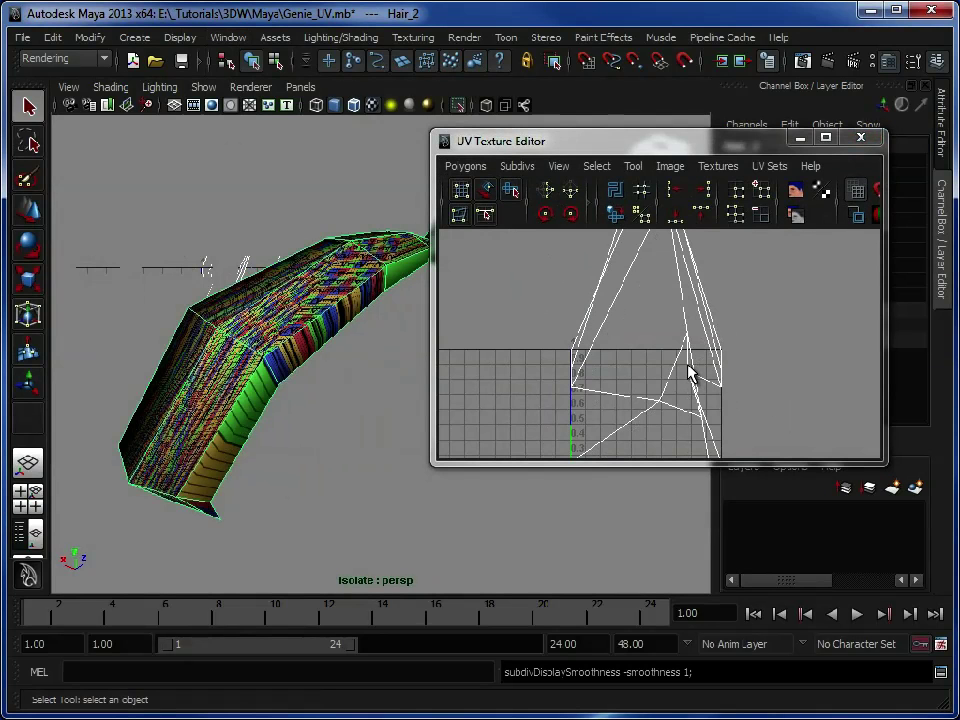
{"action": "left_click_drag", "start_coordinate": [302, 252], "coordinate": [321, 270], "text": "alt"}
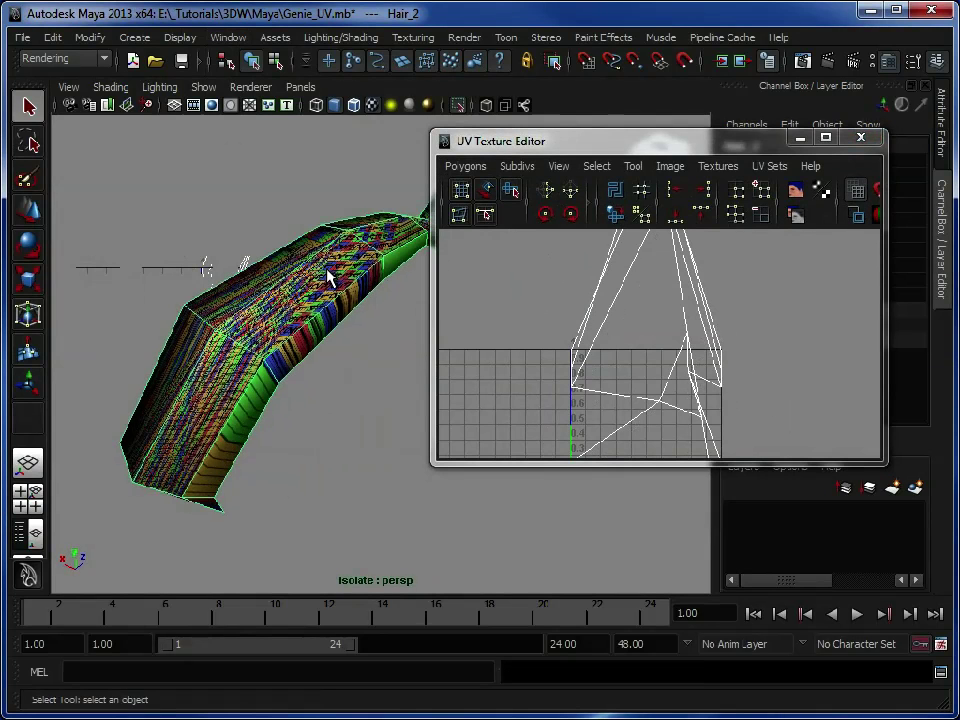
{"action": "key", "text": "3"}
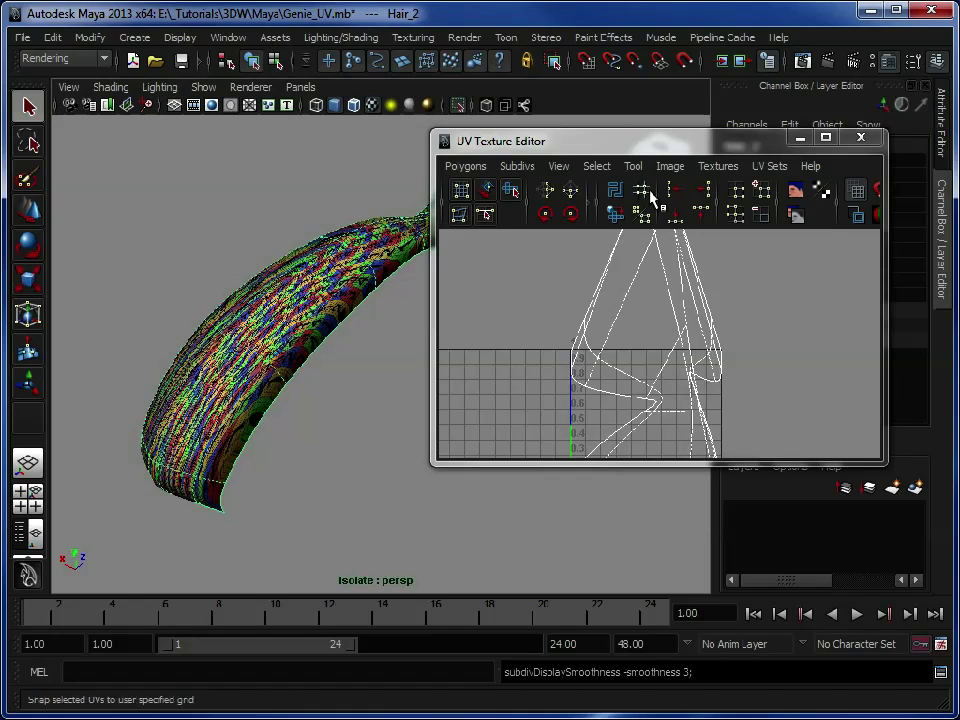
- Move the UV Texture Editor out of the way and bring up the Smooth Mesh Extra Controls in Hair_Shape2's attributes
{"action": "left_click_drag", "start_coordinate": [664, 153], "coordinate": [0, 146]}
{"action": "middle_click_drag", "start_coordinate": [367, 333], "coordinate": [389, 352], "text": "alt"}
{"action": "left_click_drag", "start_coordinate": [389, 353], "coordinate": [318, 330], "text": "alt"}
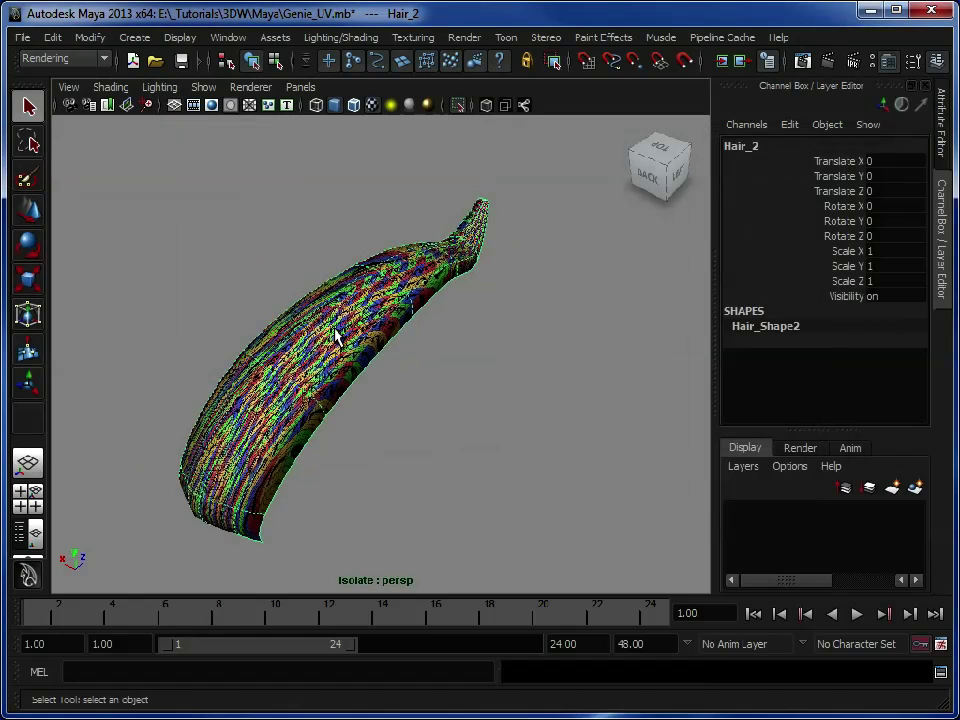
{"action": "key", "text": "ctrl+a"}
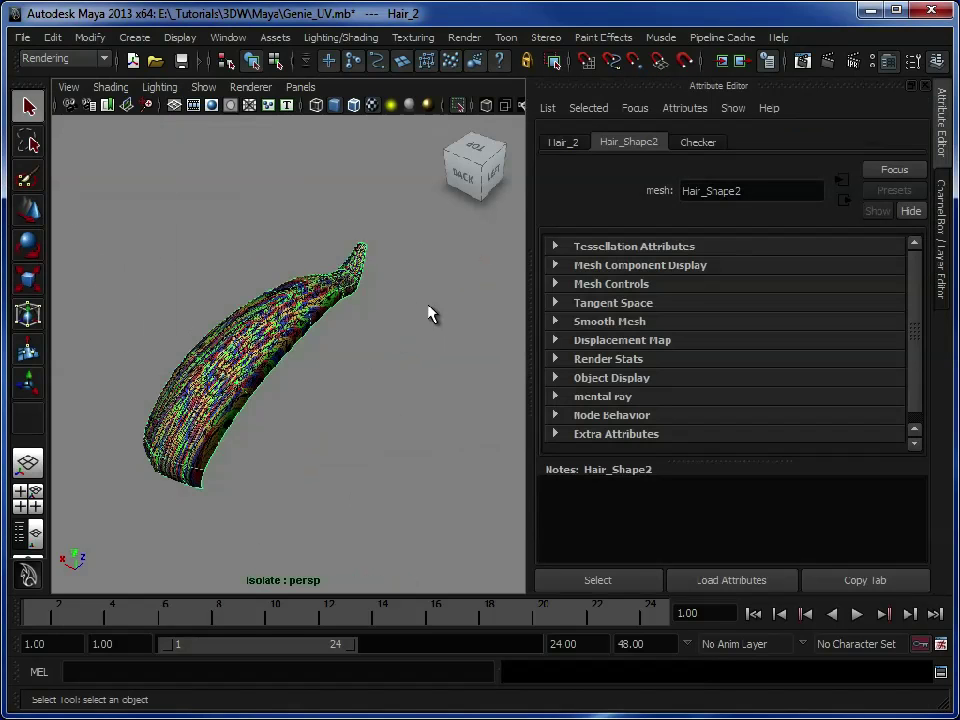
{"action": "left_click", "coordinate": [612, 325]}
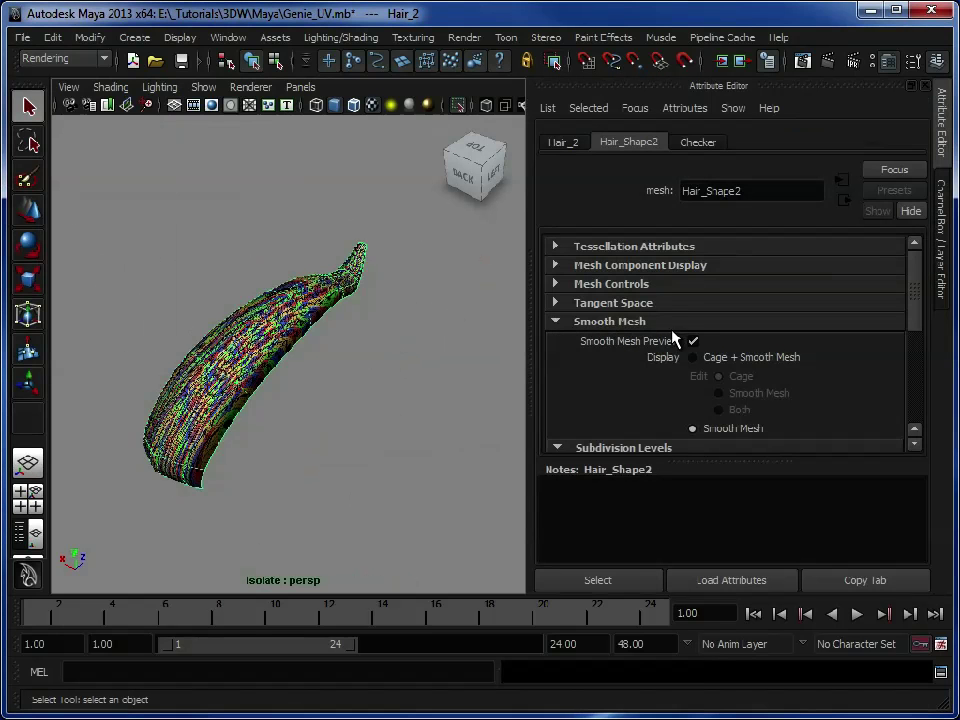
{"action": "left_click_drag", "start_coordinate": [907, 311], "coordinate": [895, 385]}
{"action": "left_click", "coordinate": [645, 345]}
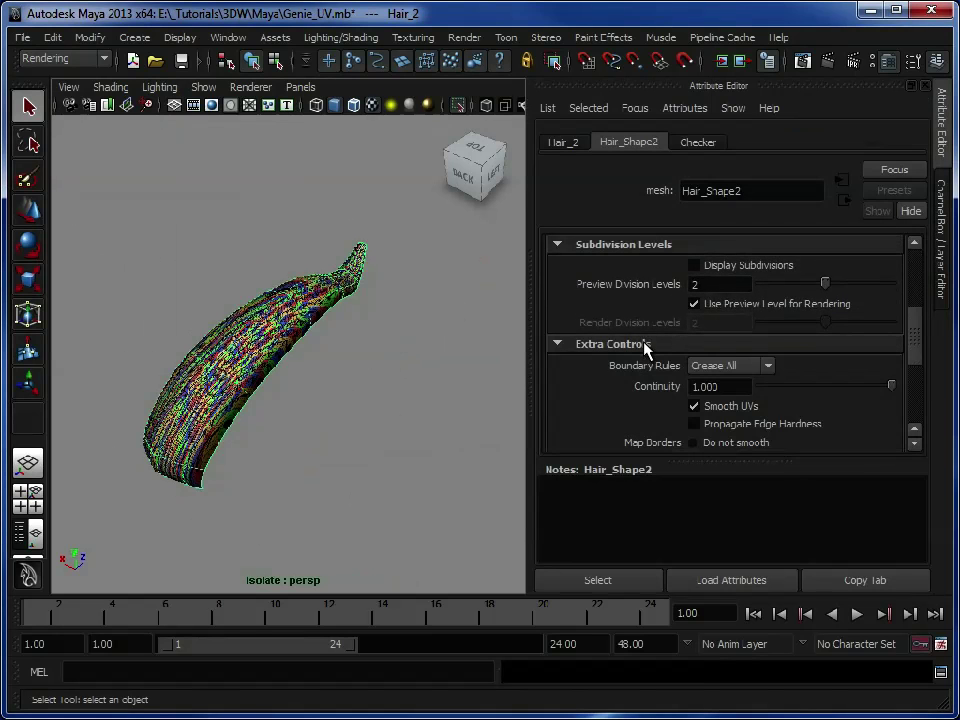
{"action": "left_click_drag", "start_coordinate": [903, 340], "coordinate": [909, 375]}
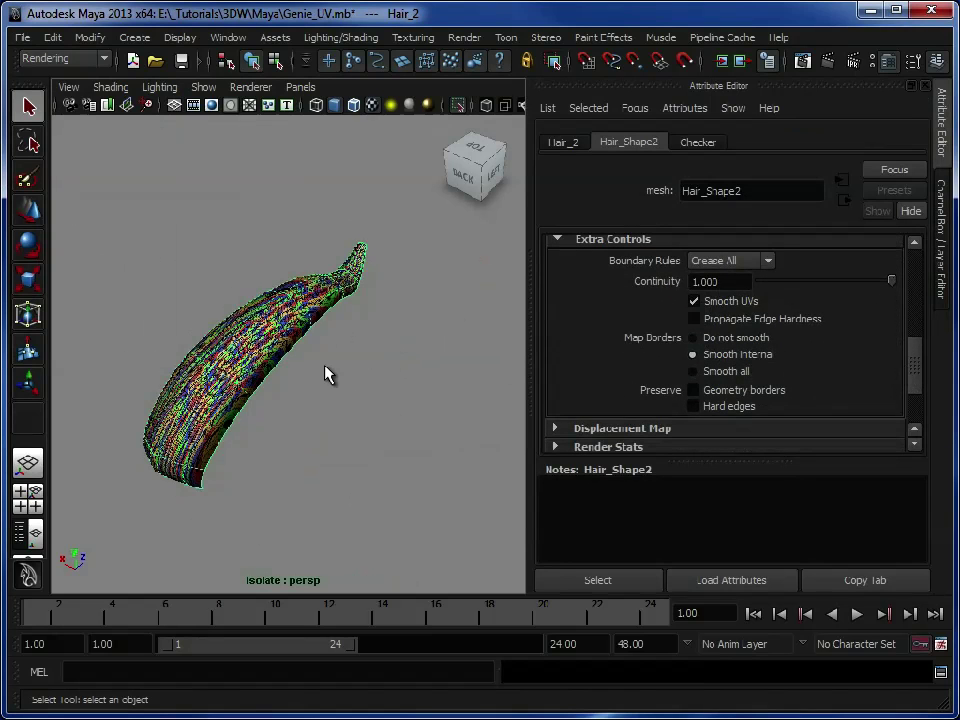
- Compare the Do not smooth and Smooth all Map Borders options in the UV layout, leaving Smooth all selected
{"action": "left_click", "coordinate": [739, 340]}
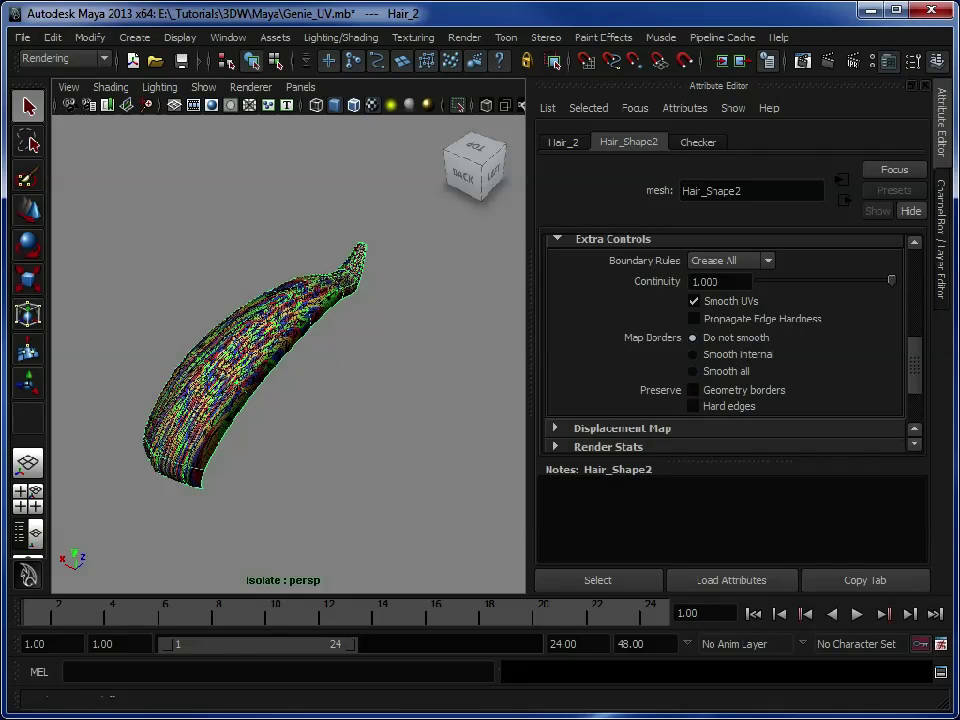
{"action": "left_click_drag", "start_coordinate": [2, 5], "coordinate": [417, 181]}
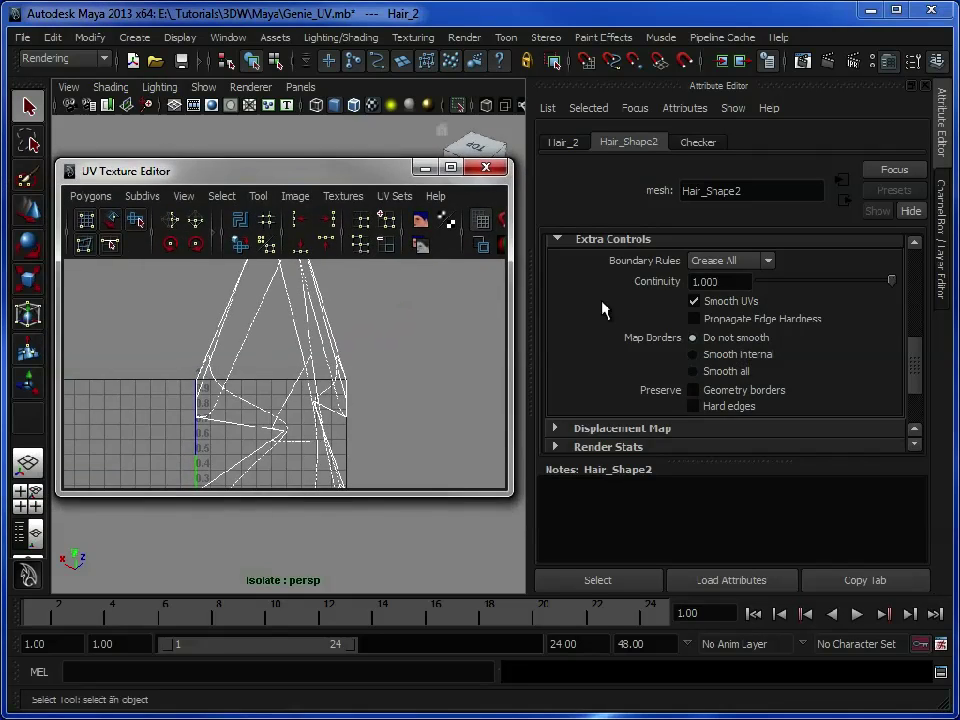
{"action": "left_click", "coordinate": [733, 370]}
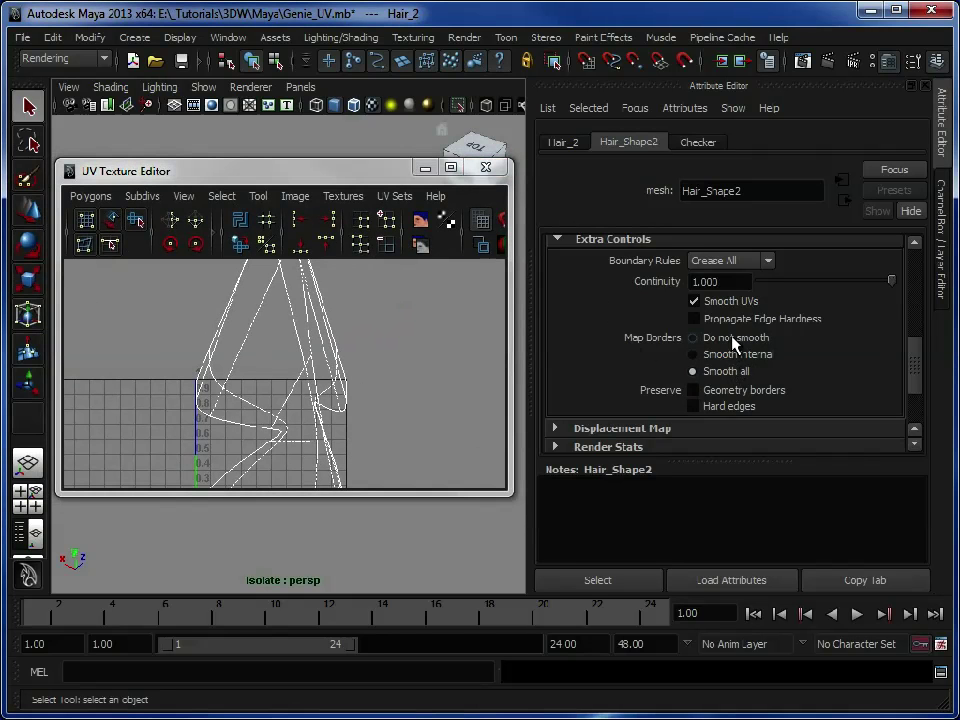
{"action": "left_click", "coordinate": [735, 341]}
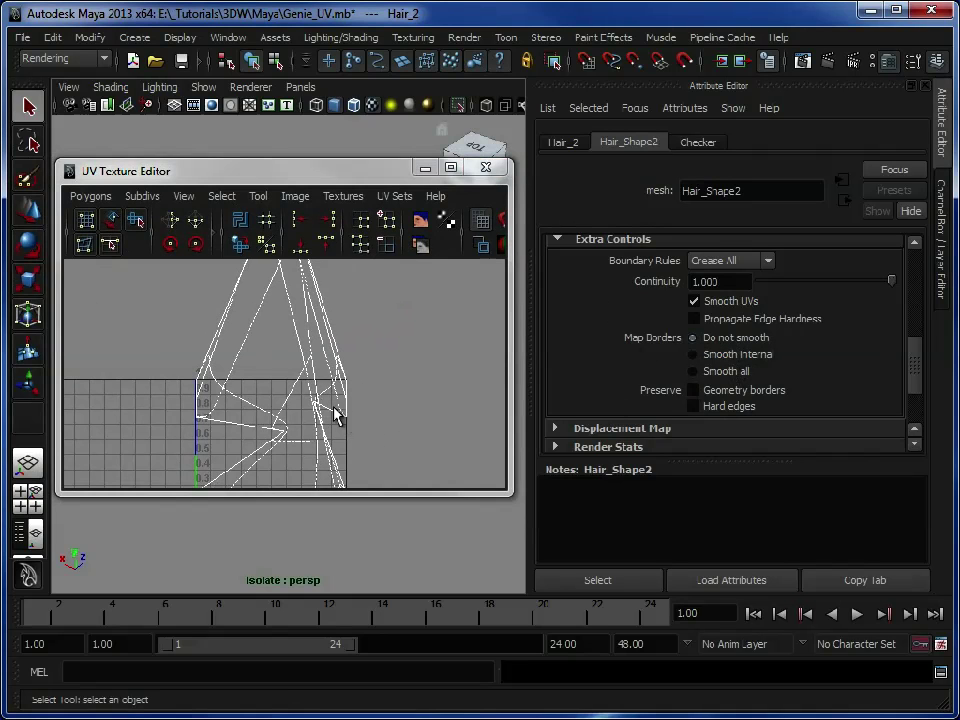
{"action": "left_click", "coordinate": [713, 374]}
- Toggle Smooth UVs off and on to compare its effect on the UV layout, leaving it enabled
{"action": "left_click", "coordinate": [726, 312]}
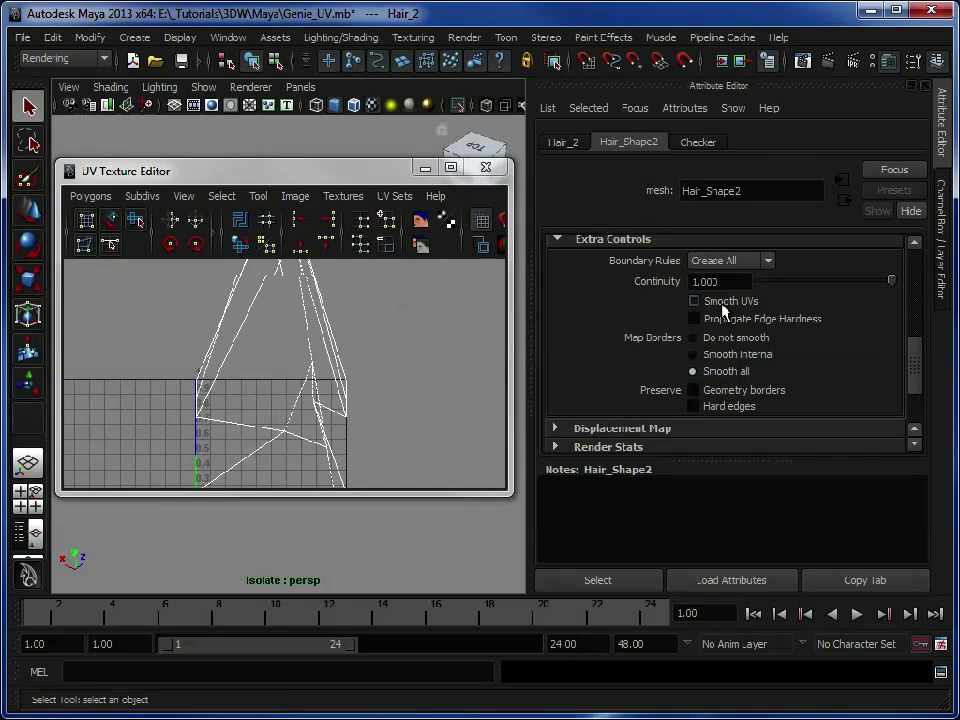
{"action": "left_click", "coordinate": [724, 311]}
{"action": "left_click", "coordinate": [724, 311]}
{"action": "left_click", "coordinate": [724, 311]}
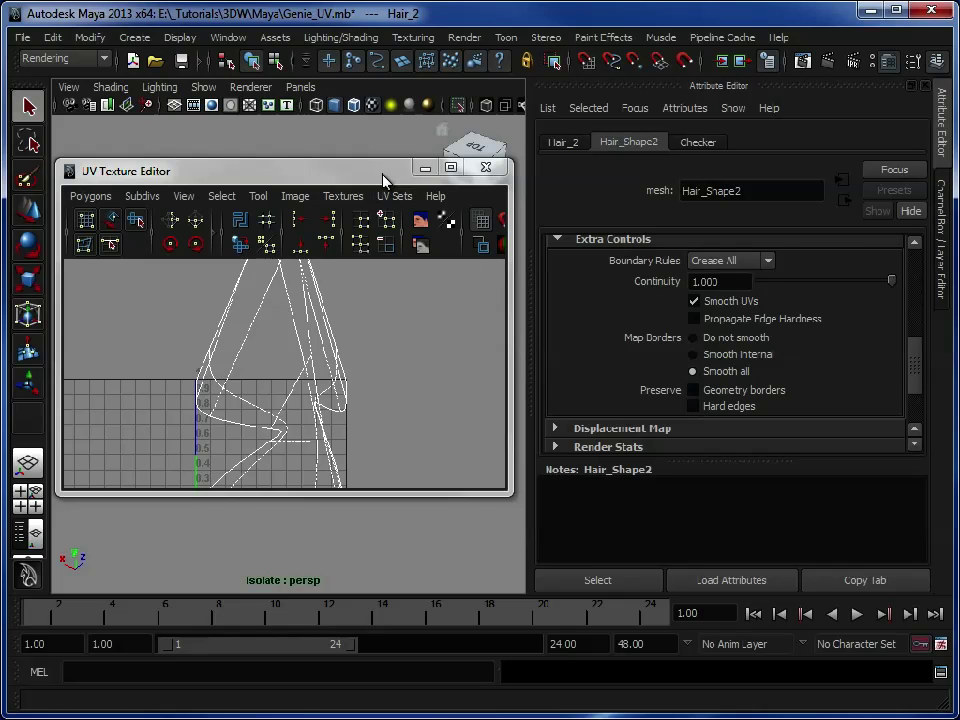
- Close the Attribute Editor and minimize the UV Texture Editor, keeping the hair strip selected
{"action": "left_click", "coordinate": [926, 90]}
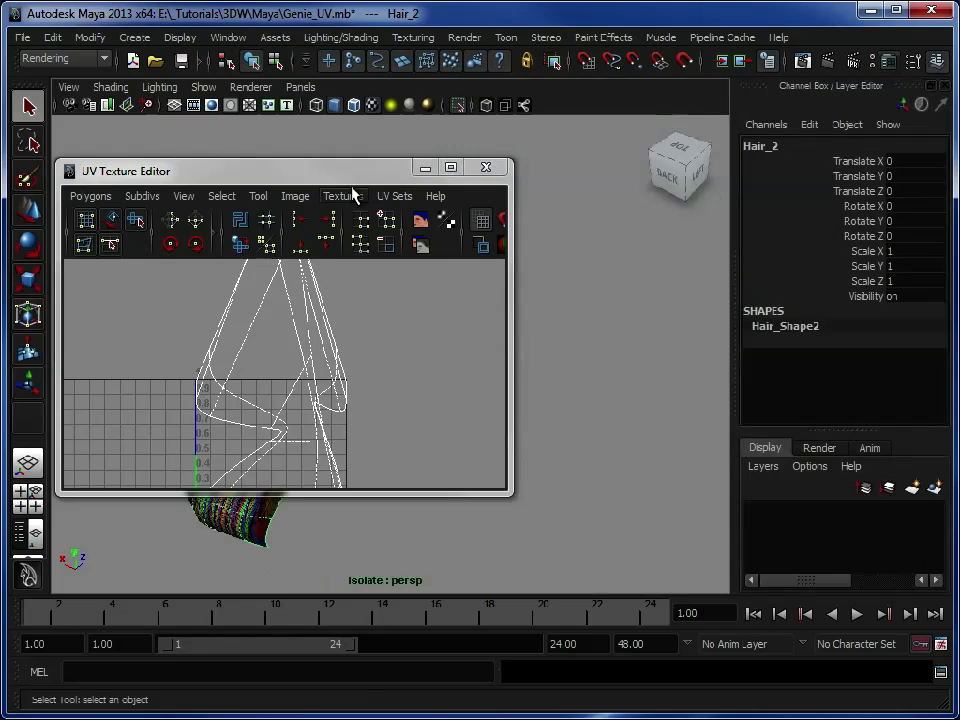
{"action": "left_click_drag", "start_coordinate": [330, 172], "coordinate": [707, 128]}
{"action": "left_click", "coordinate": [169, 225]}
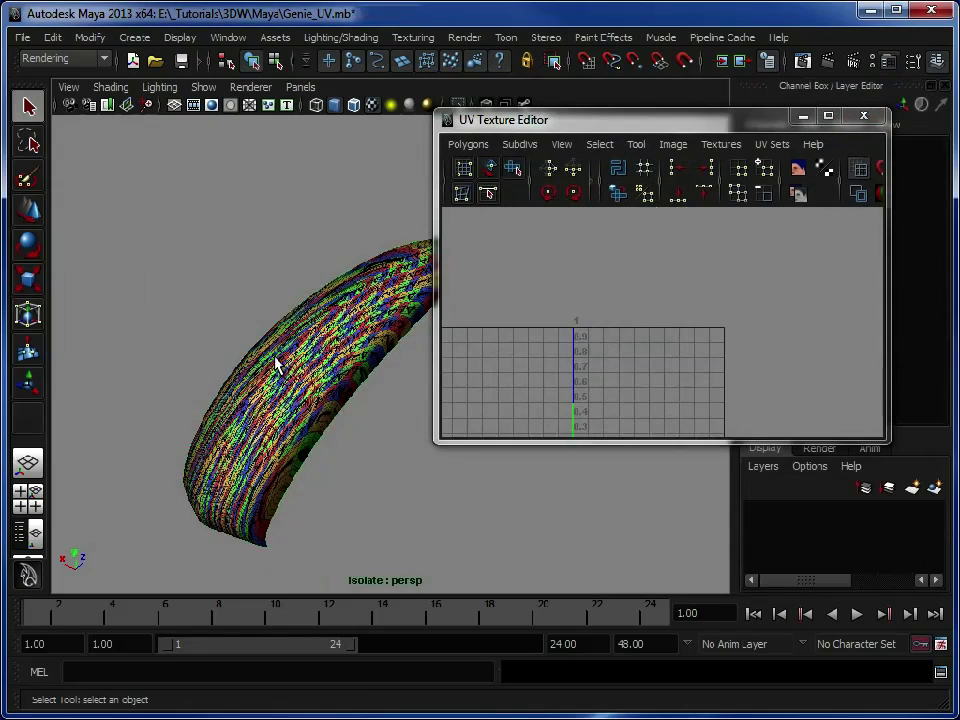
{"action": "left_click", "coordinate": [274, 360]}
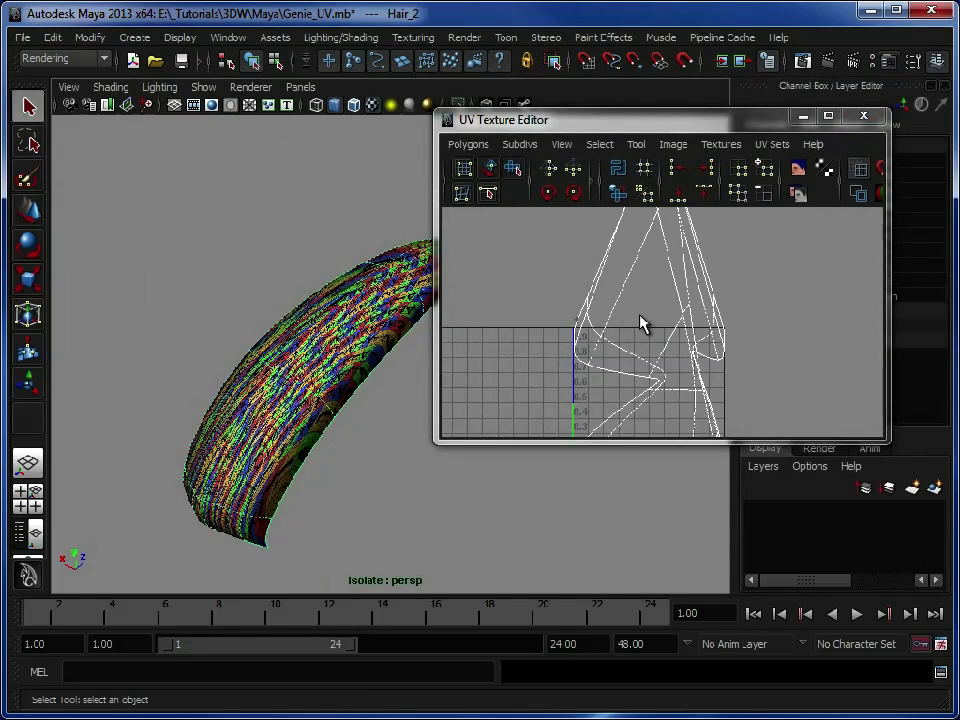
{"action": "left_click_drag", "start_coordinate": [375, 321], "coordinate": [343, 300], "text": "alt"}
{"action": "key", "text": "space"}
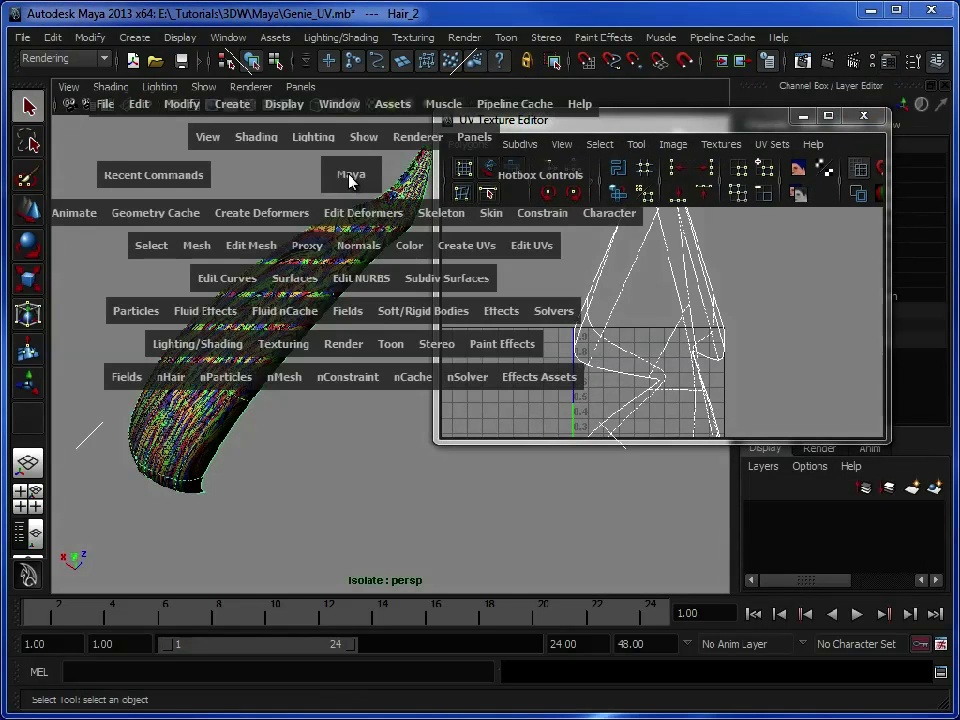
{"action": "left_click", "coordinate": [803, 116]}
- Apply a planar UV mapping to the hair strip, projected from the Y axis and fitted to the bounding box, and close the options
{"action": "key", "text": "space"}
{"action": "left_click", "coordinate": [604, 279]}
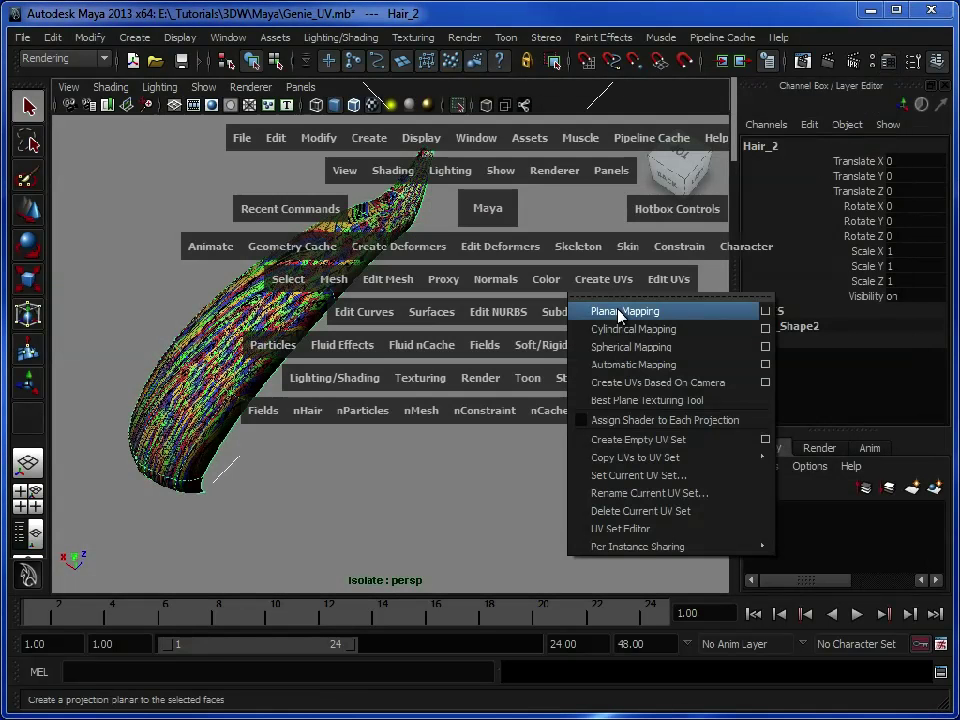
{"action": "left_click", "coordinate": [765, 311]}
{"action": "left_click", "coordinate": [128, 370]}
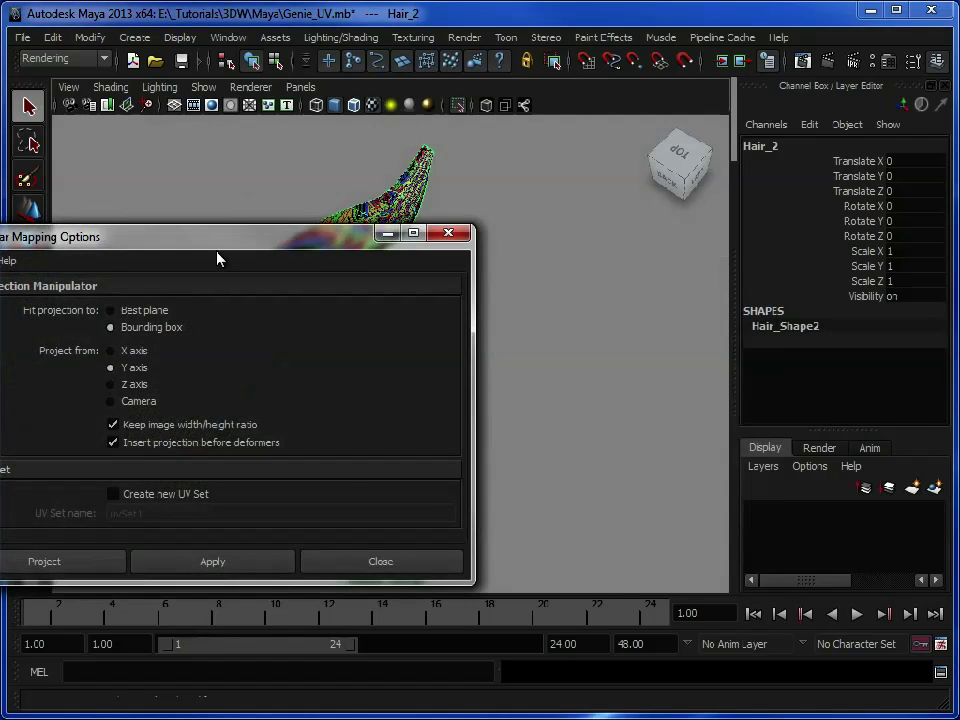
{"action": "left_click_drag", "start_coordinate": [220, 250], "coordinate": [571, 226]}
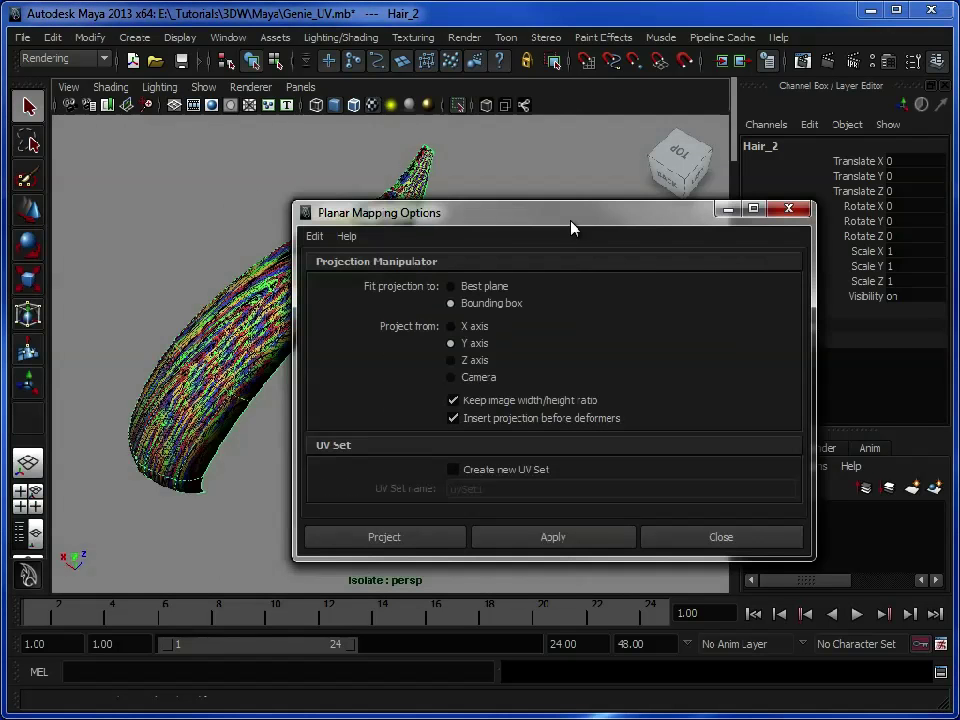
{"action": "left_click", "coordinate": [533, 543]}
{"action": "left_click", "coordinate": [677, 540]}
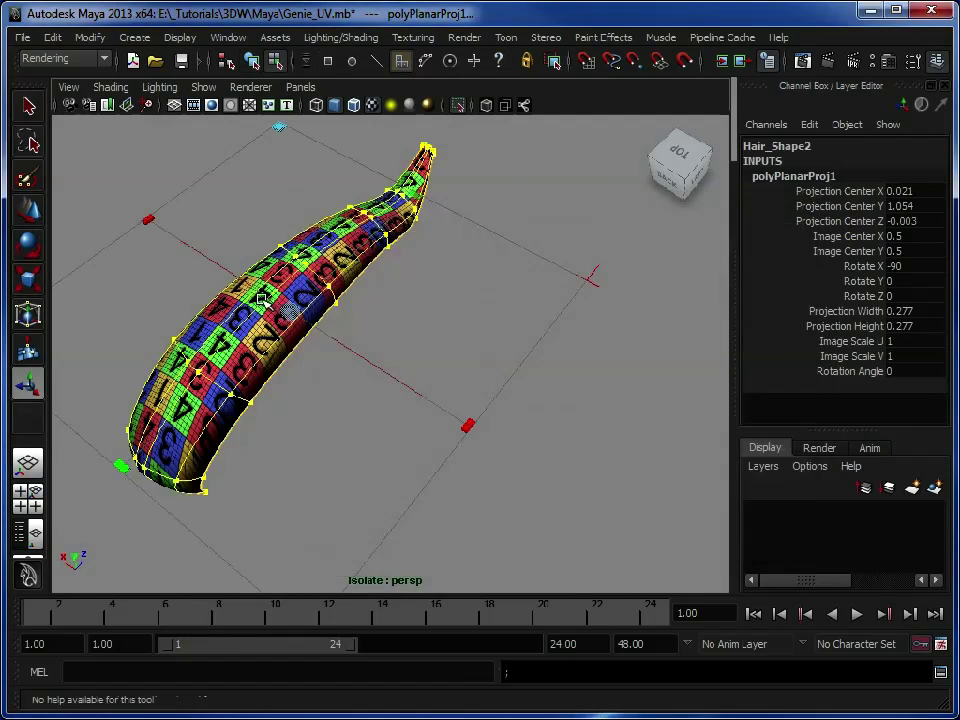
- Return to object mode and inspect the planar-projected checker pattern on the hair strip from several angles
{"action": "right_click_drag", "start_coordinate": [262, 298], "coordinate": [318, 270]}
{"action": "left_click_drag", "start_coordinate": [318, 270], "coordinate": [469, 216], "text": "alt"}
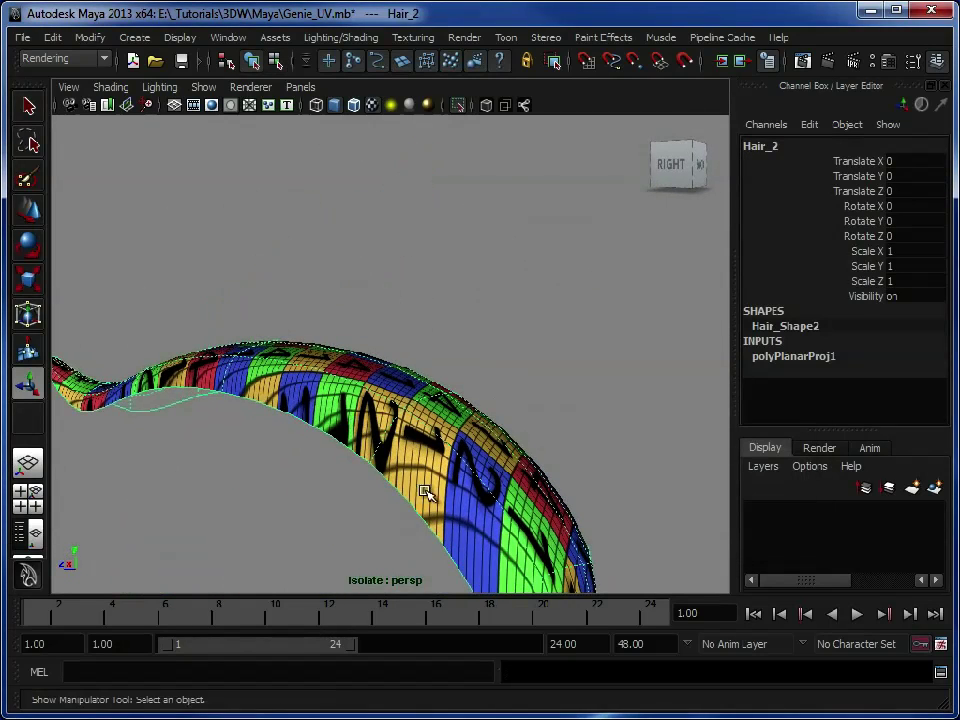
{"action": "left_click_drag", "start_coordinate": [318, 364], "coordinate": [193, 199], "text": "alt"}
{"action": "left_click_drag", "start_coordinate": [272, 339], "coordinate": [322, 348], "text": "alt"}
{"action": "left_click_drag", "start_coordinate": [229, 364], "coordinate": [312, 262], "text": "alt"}
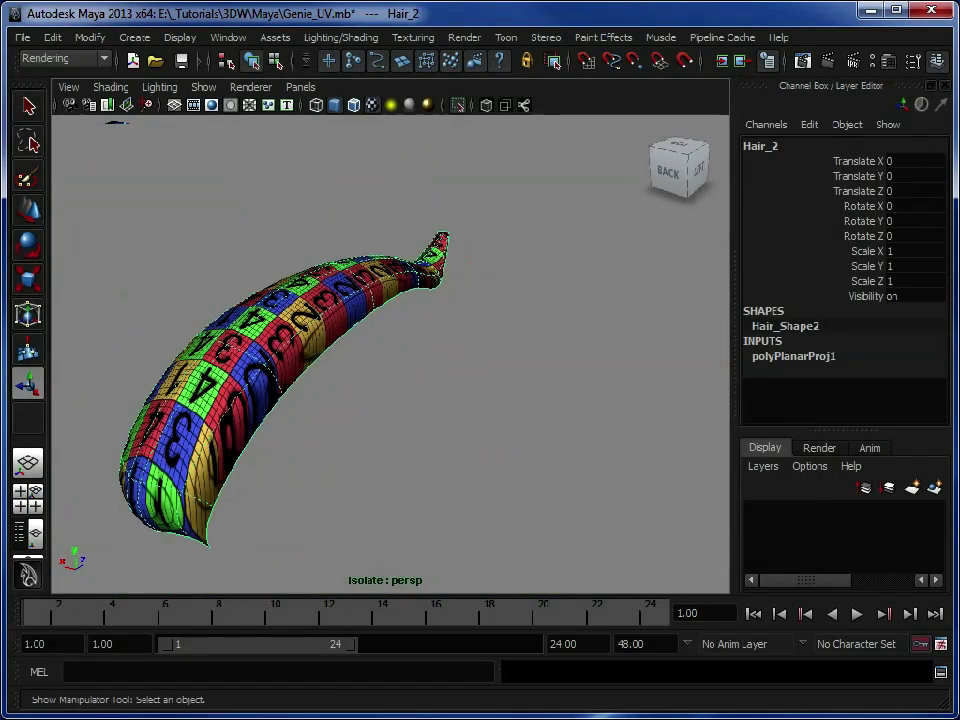
- Restore the UV Texture Editor and select all UVs of the hair strip
{"action": "key", "text": "alt+Tab"}
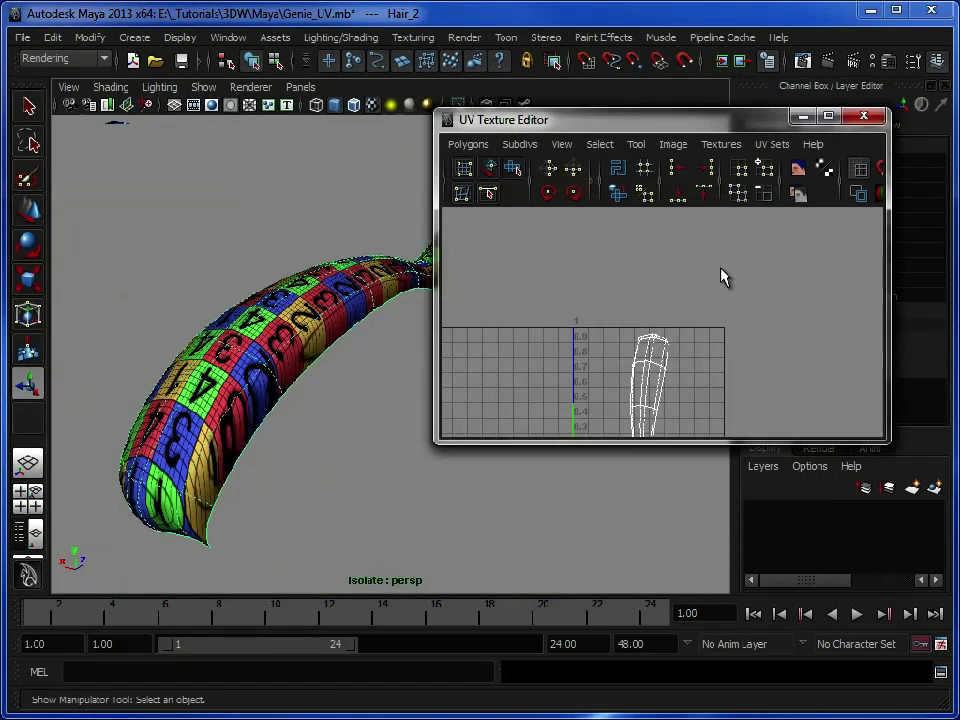
{"action": "middle_click_drag", "start_coordinate": [718, 348], "coordinate": [694, 270], "text": "alt"}
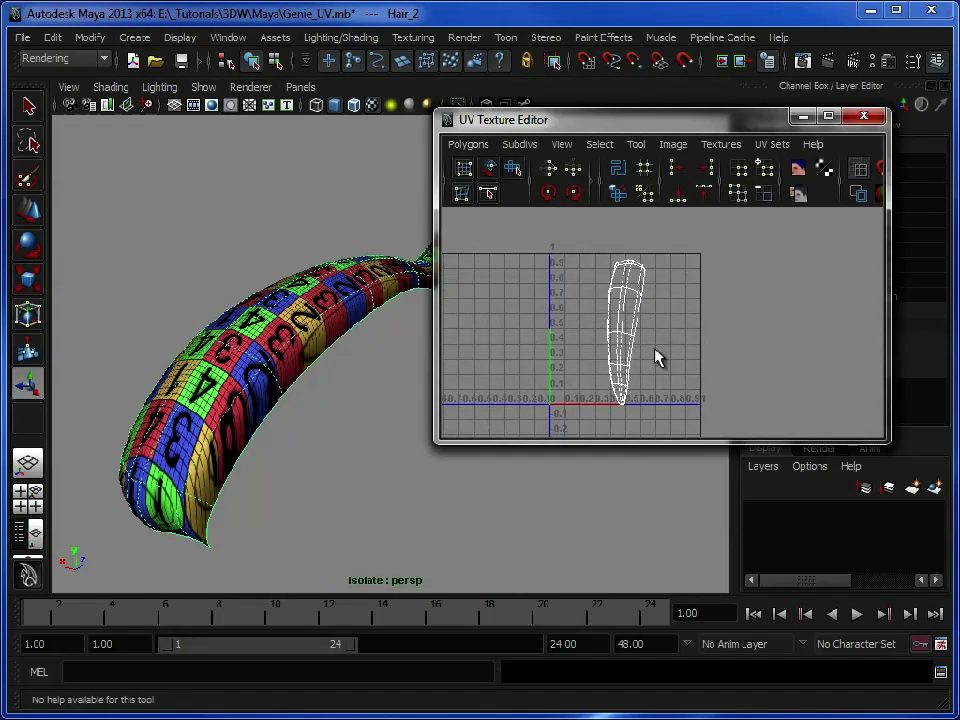
{"action": "right_click_drag", "start_coordinate": [597, 294], "coordinate": [650, 294]}
{"action": "left_click_drag", "start_coordinate": [573, 236], "coordinate": [683, 427]}
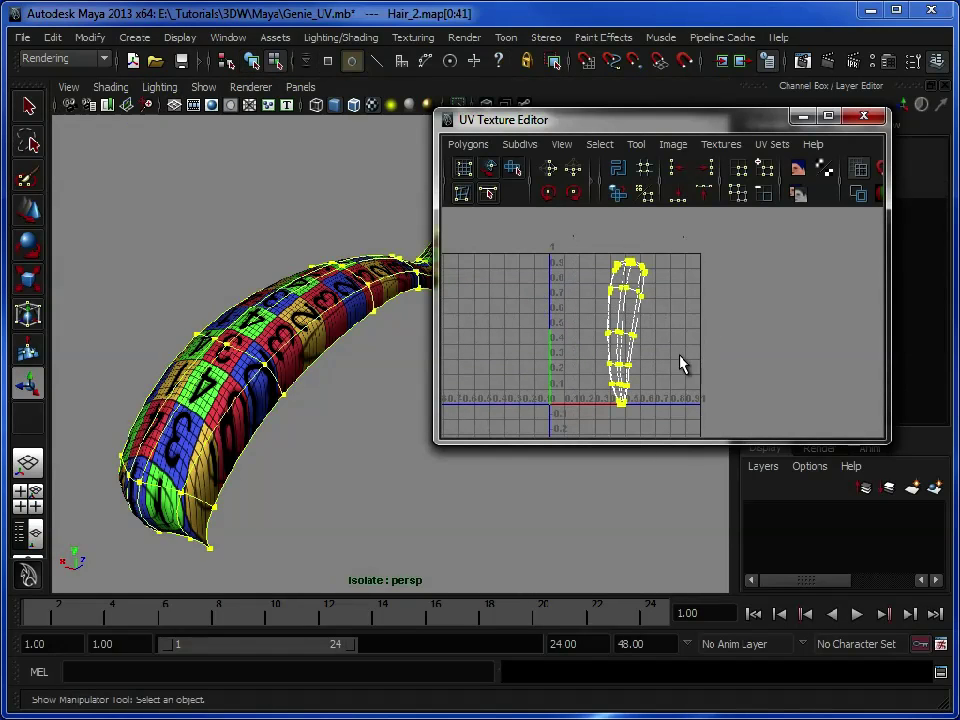
- Unfold the hair strip's UVs with the Horizontal constraint, keeping 5000 maximum iterations and pinning unselected UVs
{"action": "right_click", "coordinate": [617, 197]}
{"action": "left_click_drag", "start_coordinate": [167, 245], "coordinate": [242, 91]}
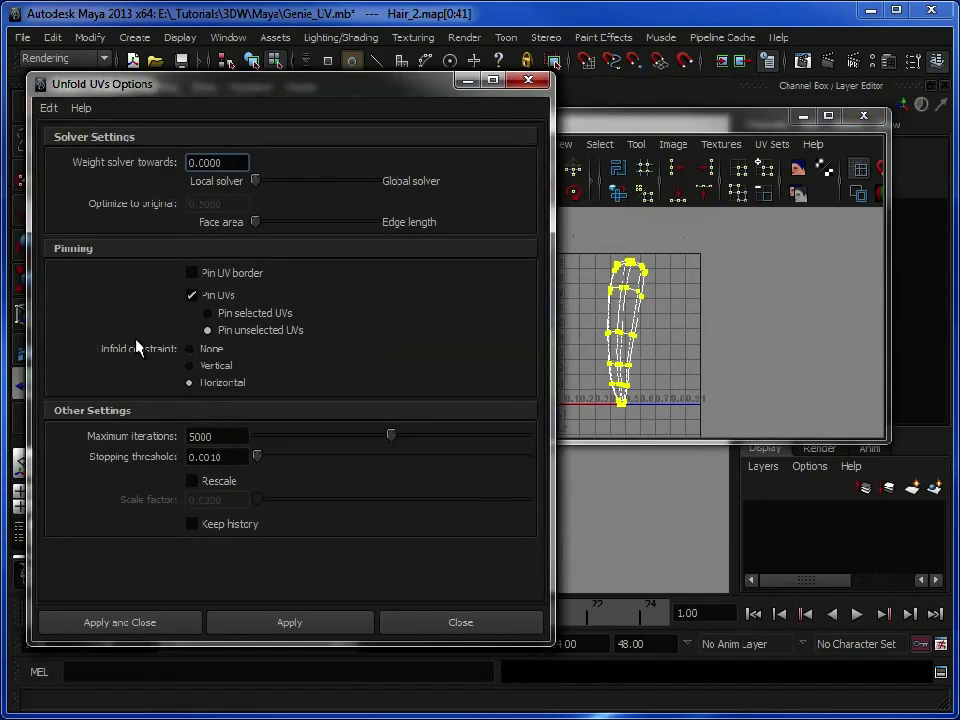
{"action": "left_click", "coordinate": [663, 303]}
{"action": "right_click", "coordinate": [630, 260]}
{"action": "left_click_drag", "start_coordinate": [687, 431], "coordinate": [688, 429]}
{"action": "middle_click_drag", "start_coordinate": [645, 313], "coordinate": [681, 281], "text": "alt"}
{"action": "key", "text": "w"}
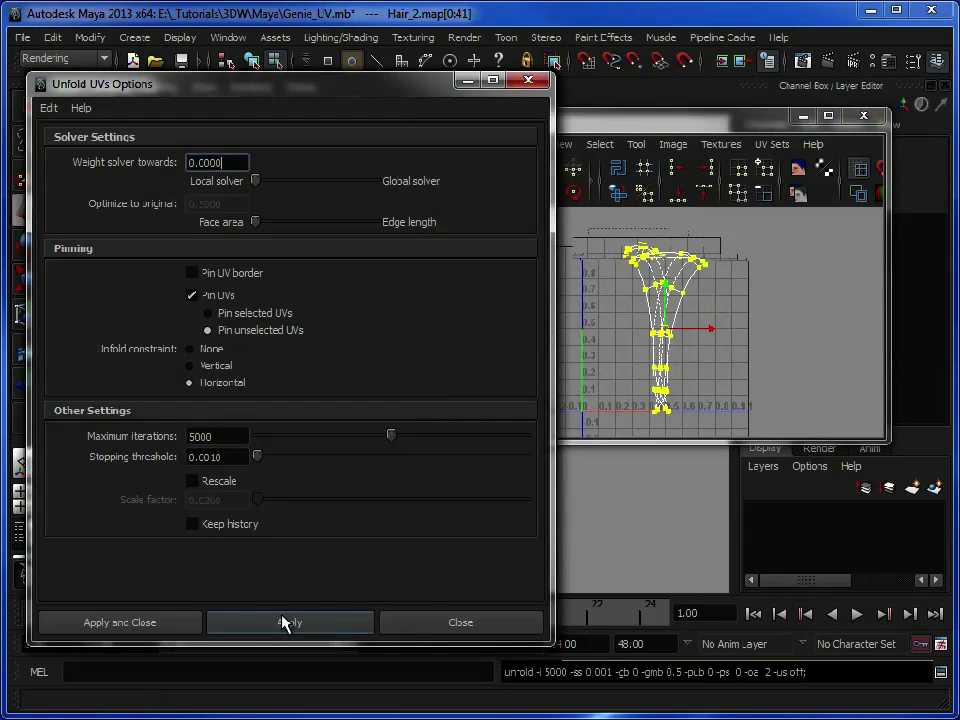
- Enlarge the UV Texture Editor beside the unfold options and unfold the UVs with the Vertical constraint
{"action": "left_click", "coordinate": [217, 368]}
{"action": "left_click", "coordinate": [690, 326]}
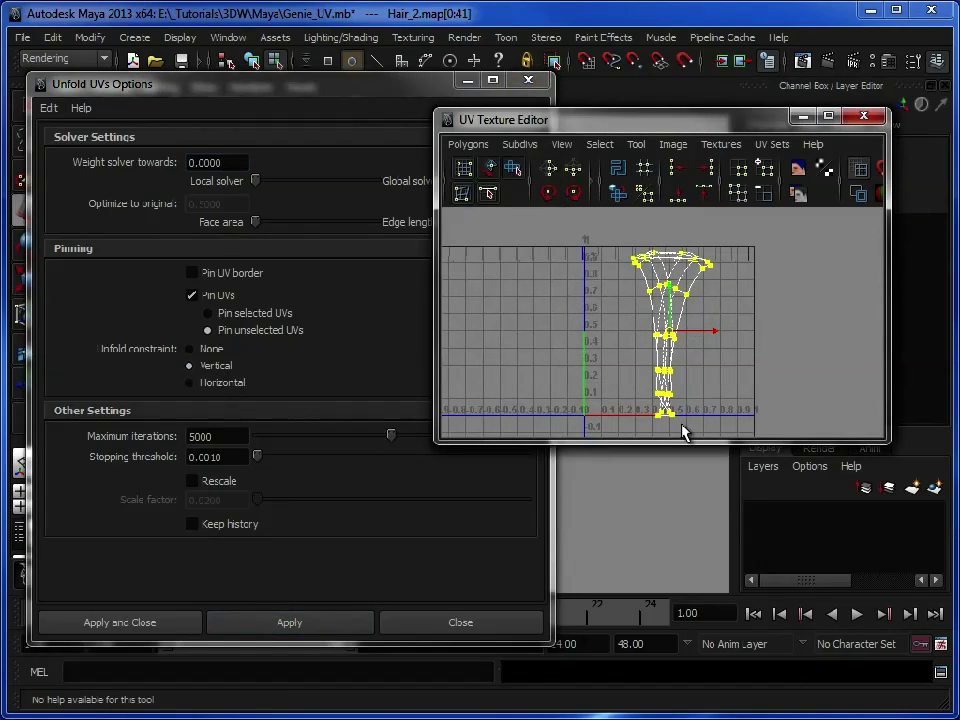
{"action": "left_click_drag", "start_coordinate": [681, 441], "coordinate": [690, 669]}
{"action": "left_click_drag", "start_coordinate": [437, 514], "coordinate": [557, 508]}
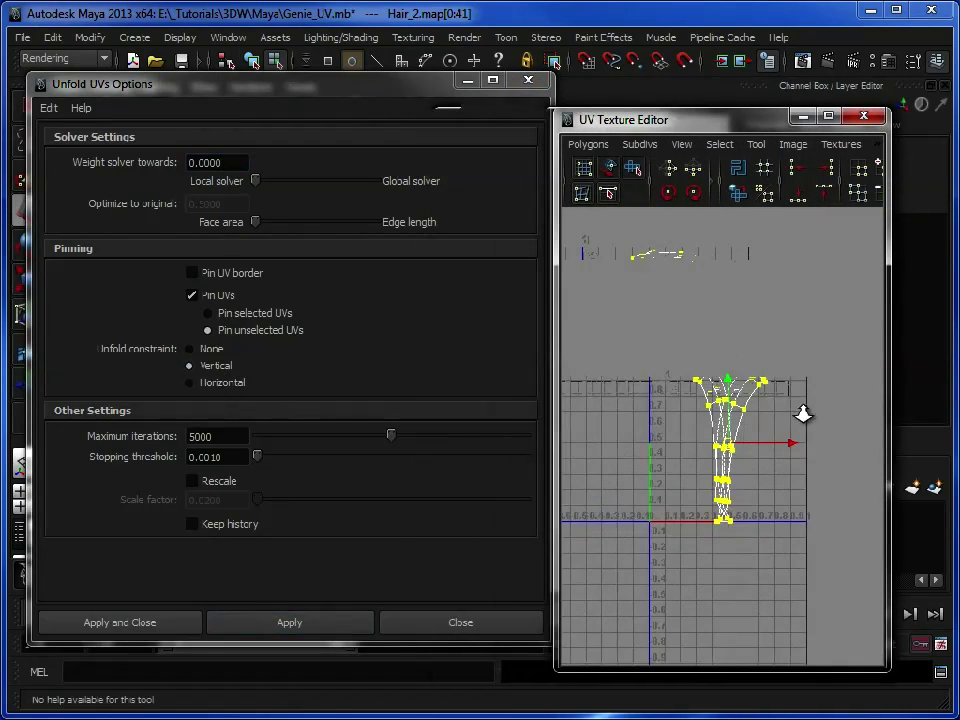
{"action": "scroll", "coordinate": [808, 413], "scroll_direction": "up", "scroll_amount": 5}
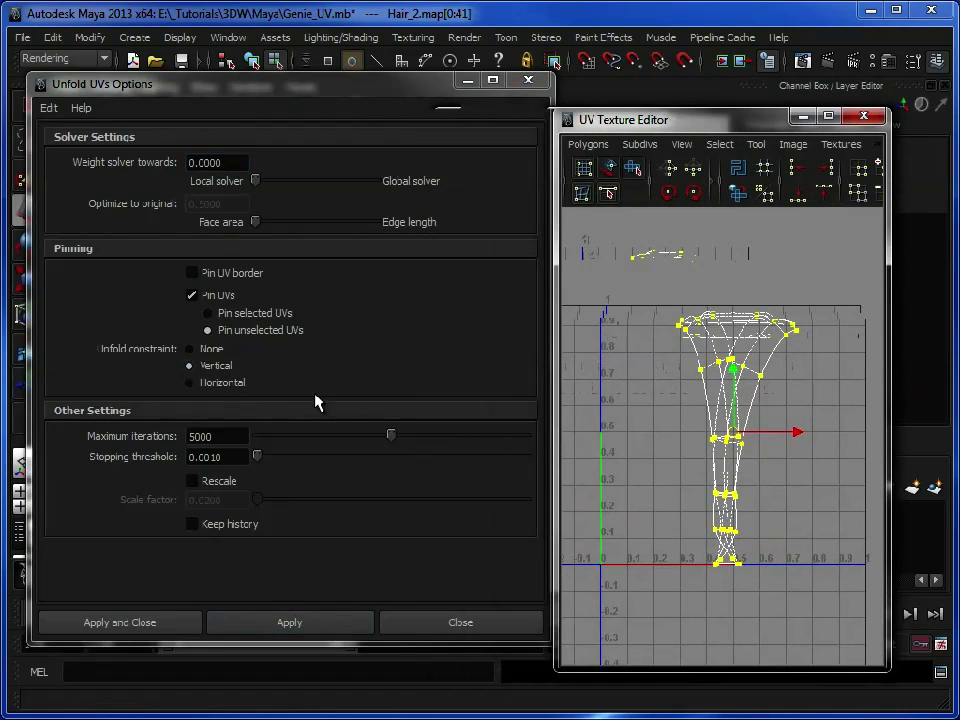
{"action": "left_click", "coordinate": [330, 626]}
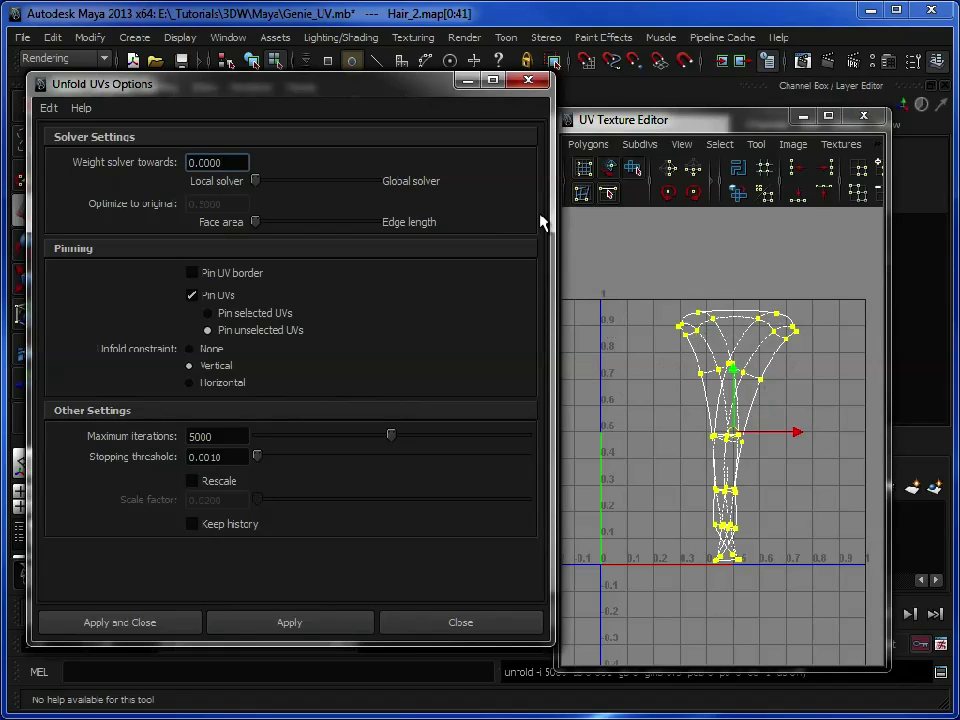
{"action": "left_click", "coordinate": [467, 81]}
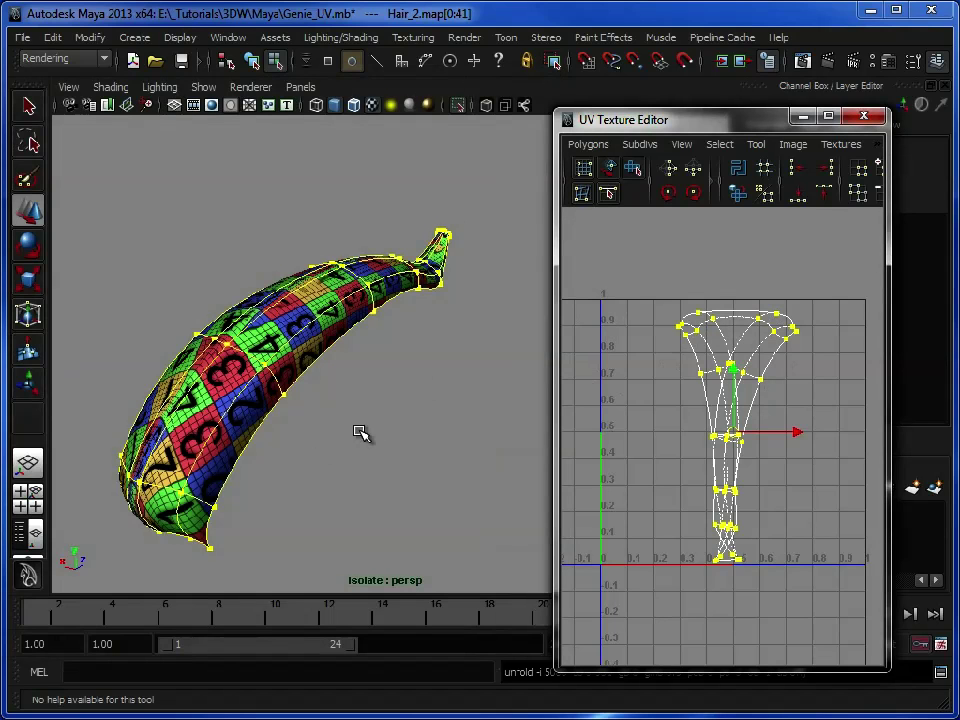
- Select the hair strip in object mode and smooth its mesh by 1 division level with Smooth UVs disabled
{"action": "right_click_drag", "start_coordinate": [294, 332], "coordinate": [371, 309]}
{"action": "left_click", "coordinate": [429, 424]}
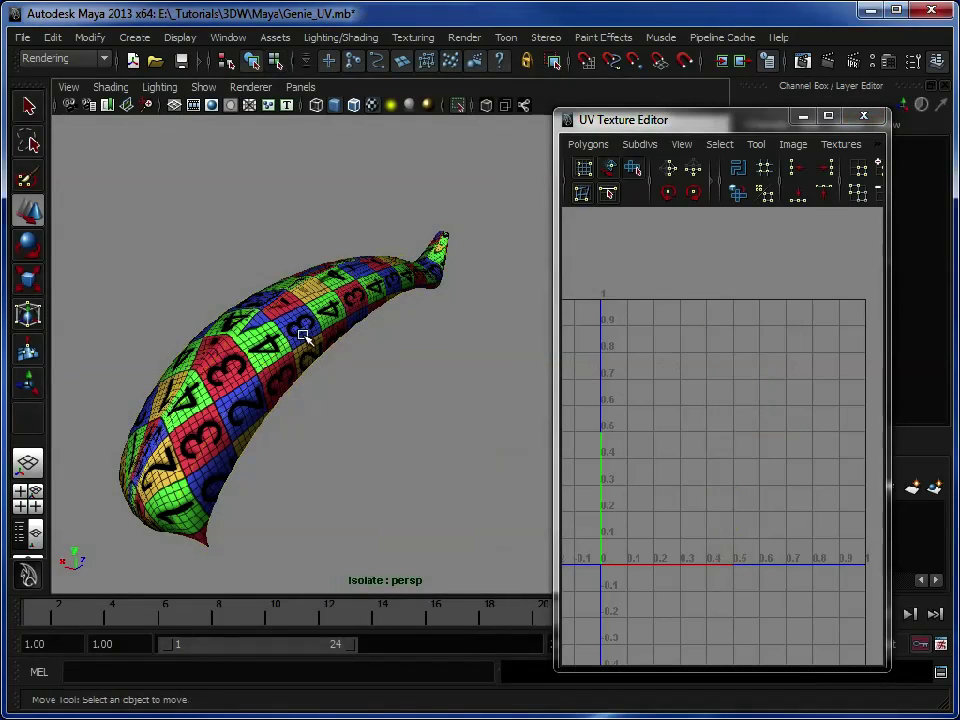
{"action": "left_click", "coordinate": [303, 336]}
{"action": "key", "text": "space"}
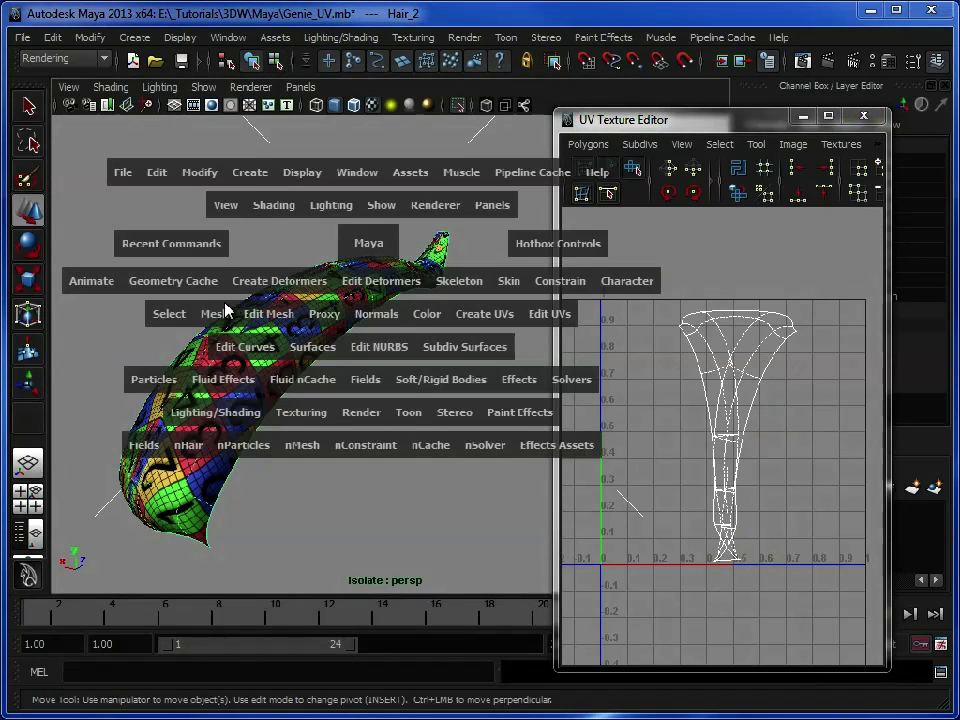
{"action": "left_click", "coordinate": [216, 314]}
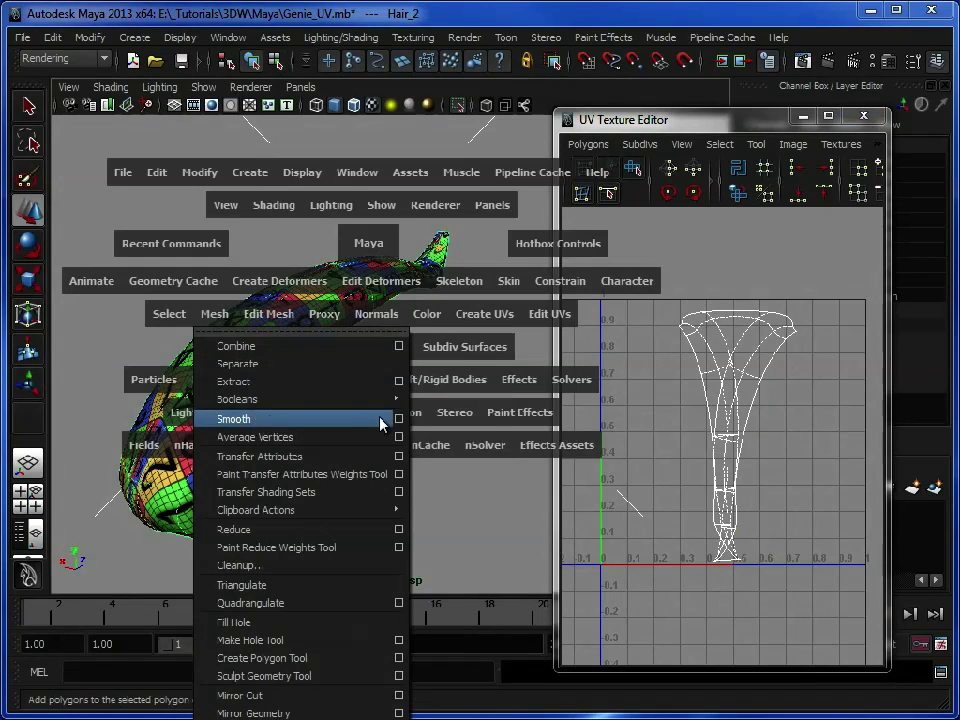
{"action": "left_click", "coordinate": [401, 424]}
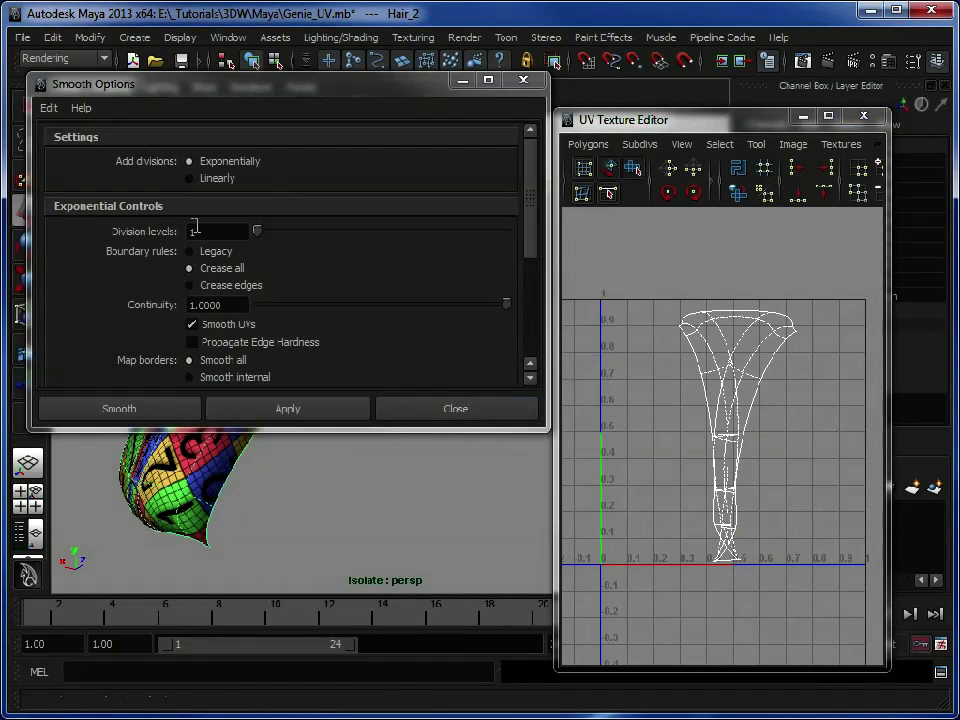
{"action": "left_click", "coordinate": [204, 327]}
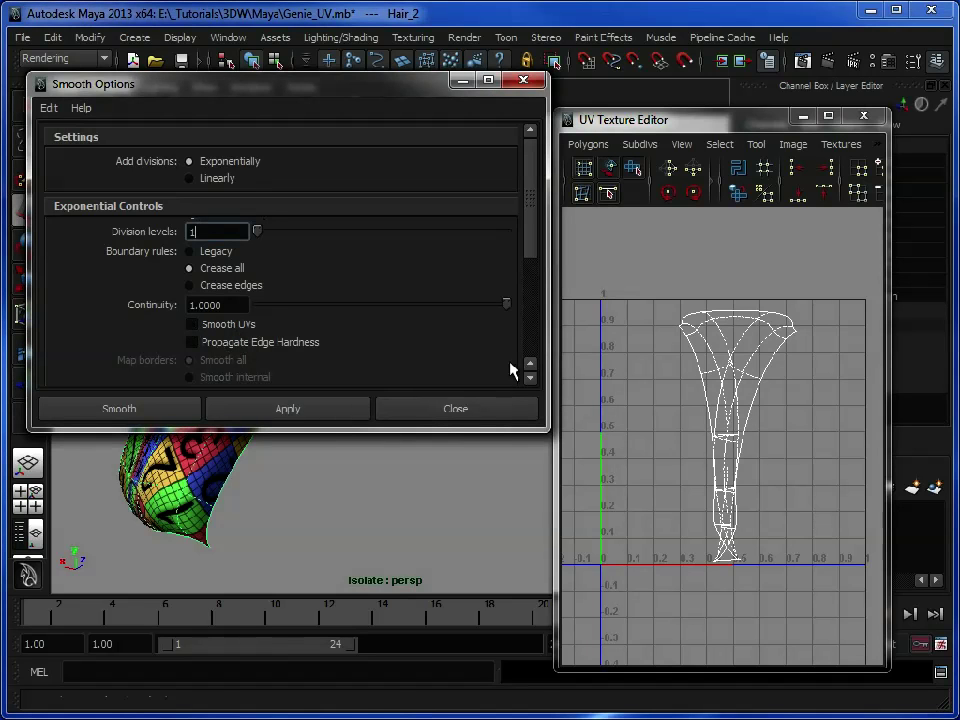
{"action": "left_click_drag", "start_coordinate": [444, 430], "coordinate": [422, 444]}
{"action": "left_click", "coordinate": [119, 420]}
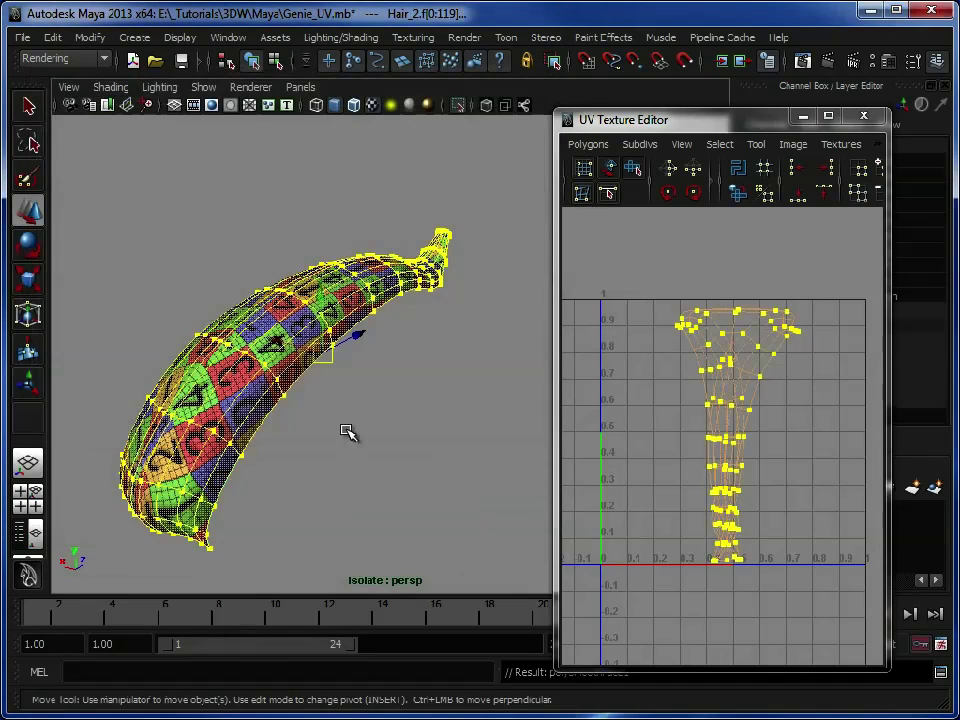
- Reselect the smoothed hair strip, check its checker pattern and apply a new planar UV mapping to it
{"action": "left_click", "coordinate": [383, 410]}
{"action": "left_click", "coordinate": [279, 365]}
{"action": "left_click_drag", "start_coordinate": [279, 365], "coordinate": [348, 349], "text": "alt"}
{"action": "left_click_drag", "start_coordinate": [433, 366], "coordinate": [237, 378], "text": "alt"}
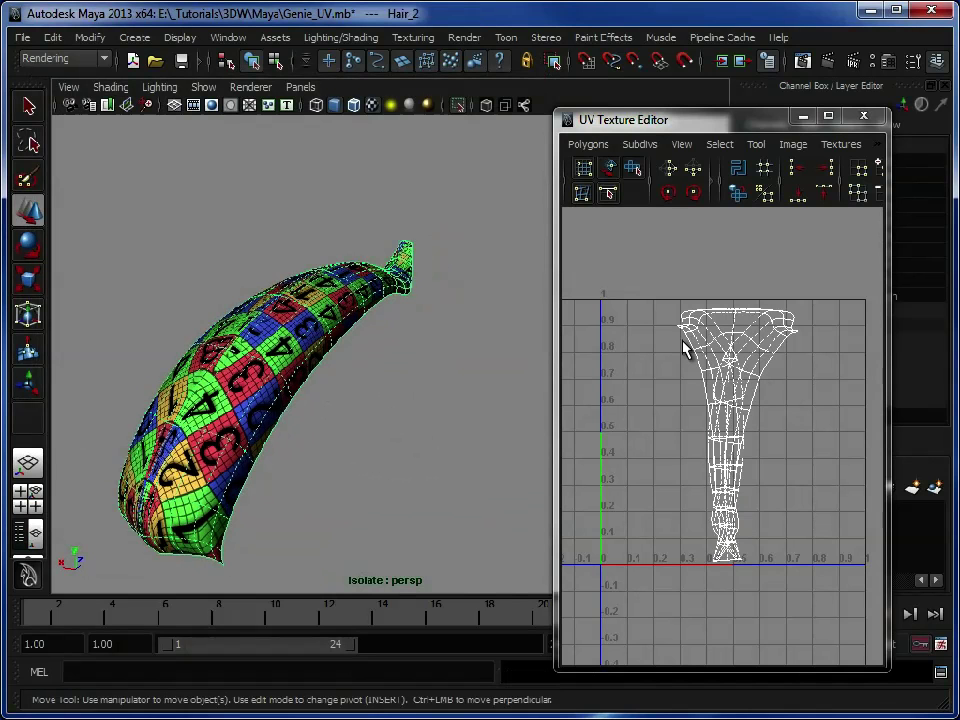
{"action": "key", "text": "space"}
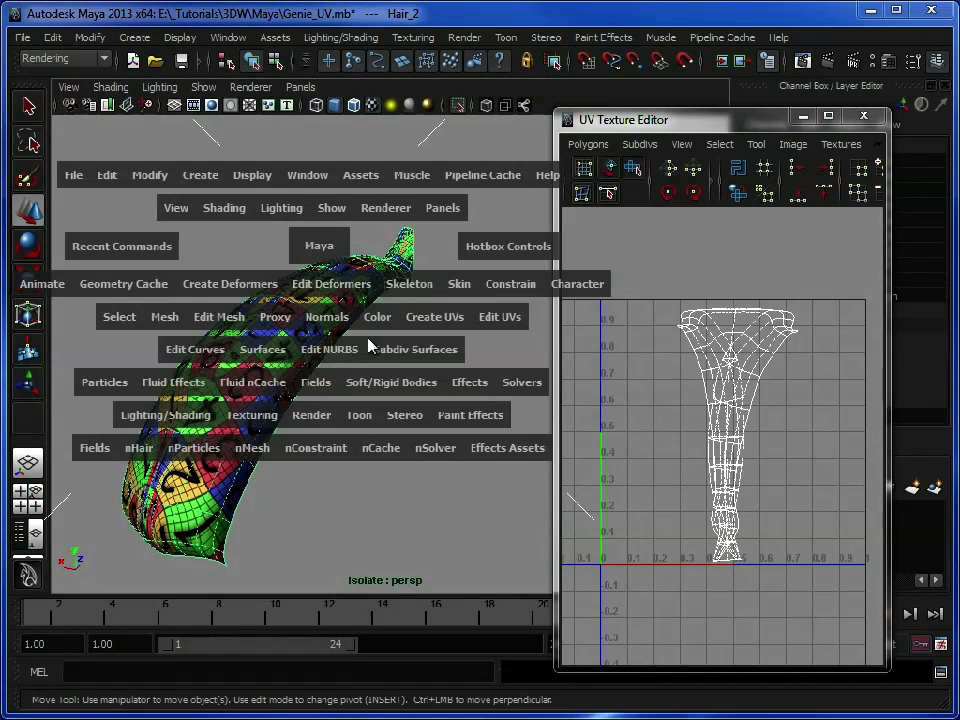
{"action": "left_click_drag", "start_coordinate": [435, 316], "coordinate": [432, 347]}
{"action": "left_click", "coordinate": [276, 170]}
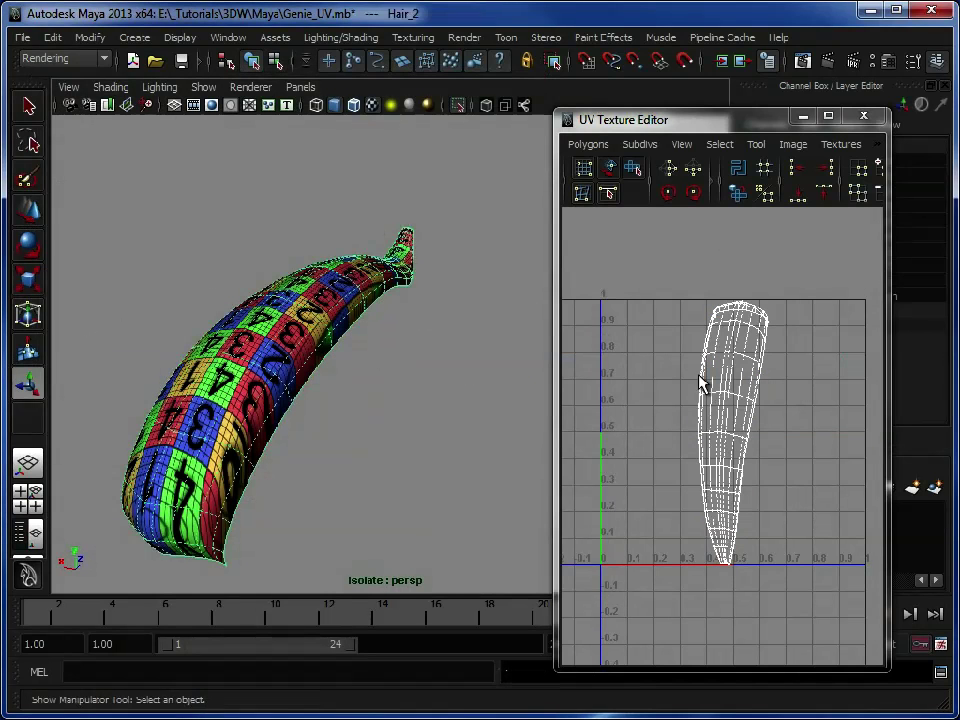
- Select all UVs of the smoothed hair strip and turn off its smooth mesh preview
{"action": "right_click_drag", "start_coordinate": [680, 376], "coordinate": [726, 372]}
{"action": "left_click_drag", "start_coordinate": [835, 618], "coordinate": [835, 618]}
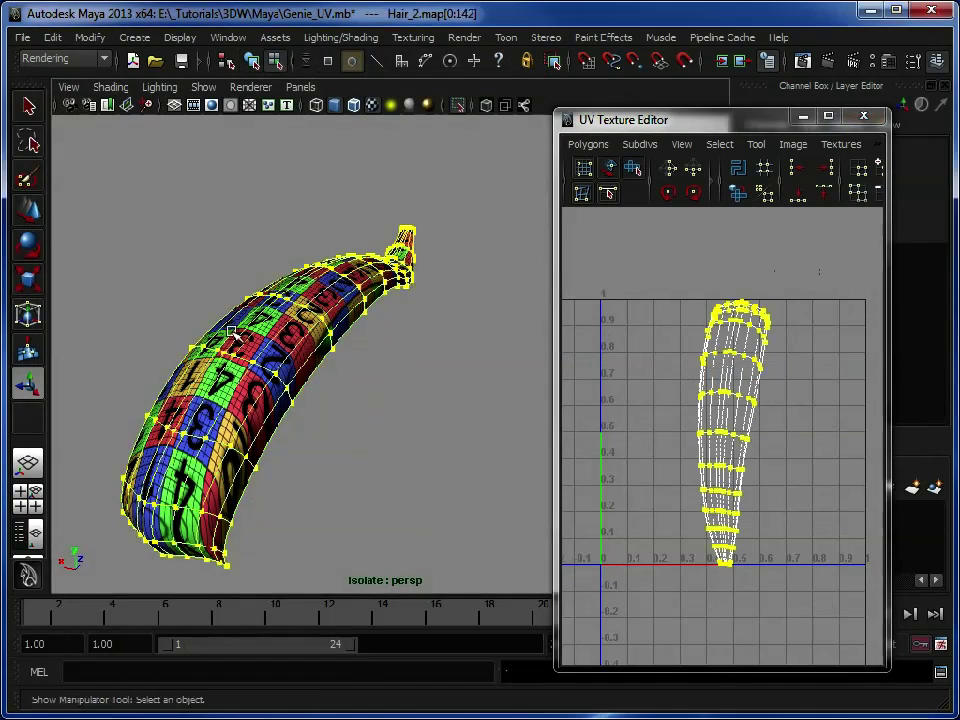
{"action": "key", "text": "1"}
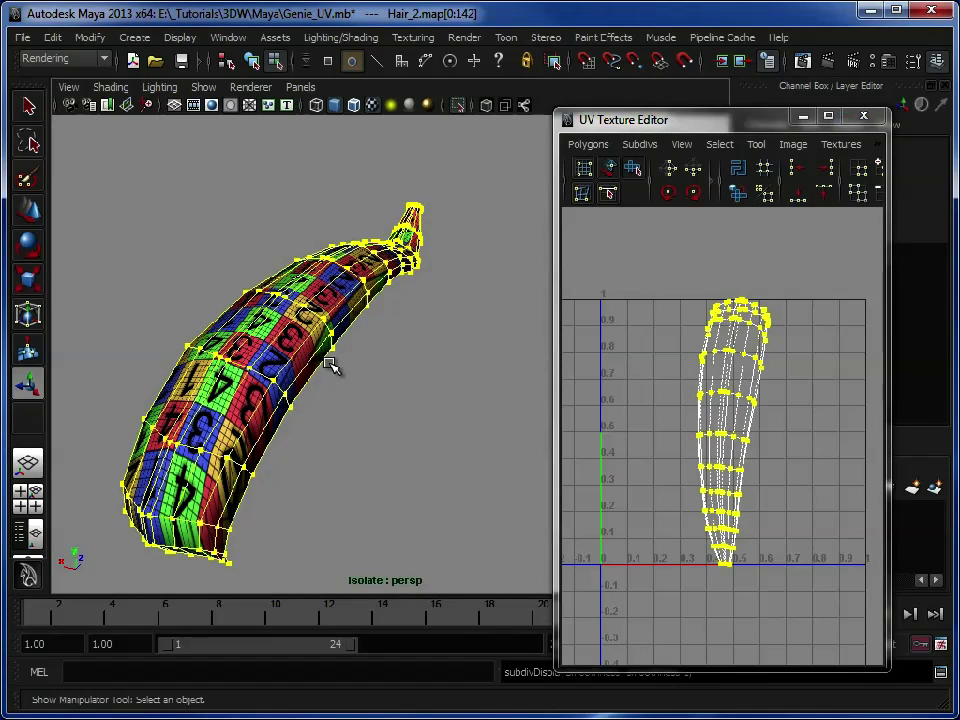
- Unfold the selected UVs with the Horizontal constraint, pinning unselected UVs
{"action": "right_click", "coordinate": [737, 197]}
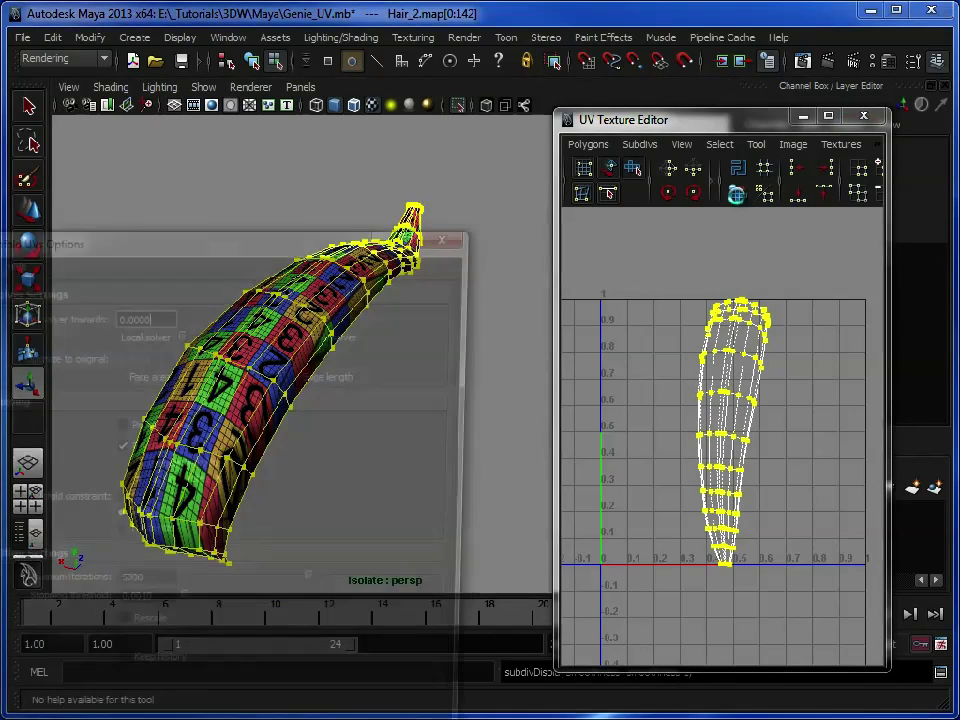
{"action": "left_click_drag", "start_coordinate": [282, 245], "coordinate": [372, 88]}
{"action": "left_click", "coordinate": [240, 384]}
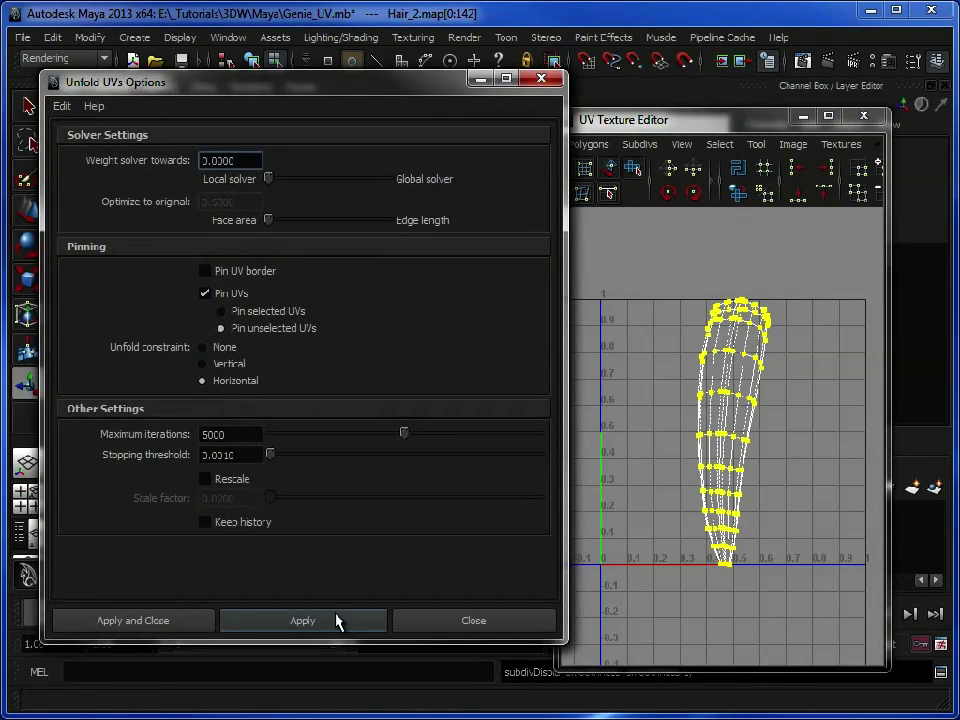
{"action": "left_click", "coordinate": [337, 622]}
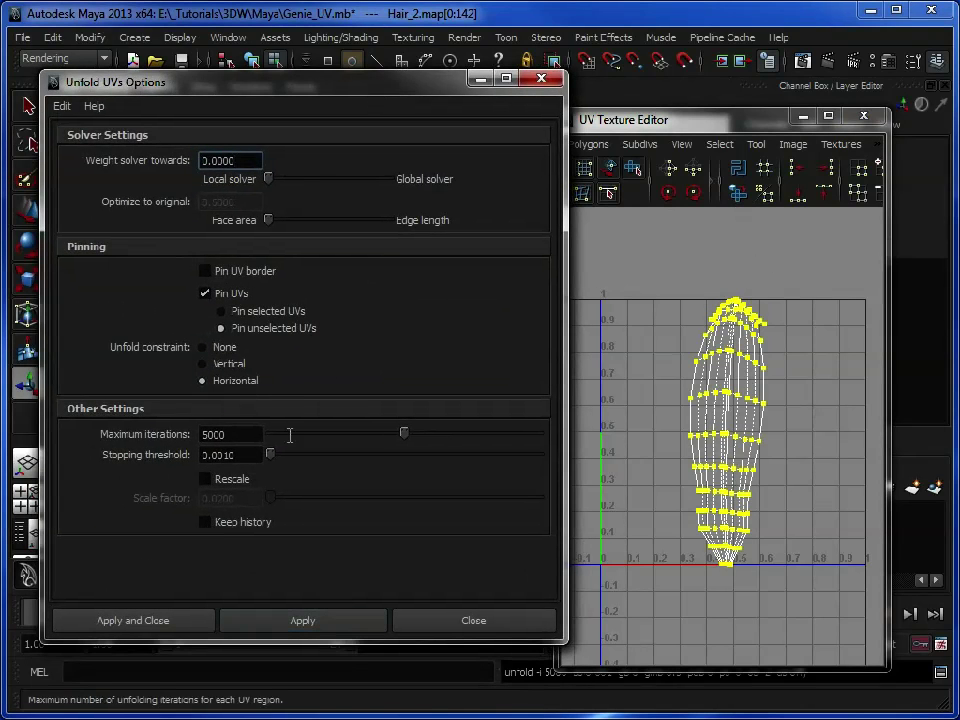
- Unfold the UVs with the Vertical constraint and minimize the unfold options
{"action": "left_click", "coordinate": [318, 617]}
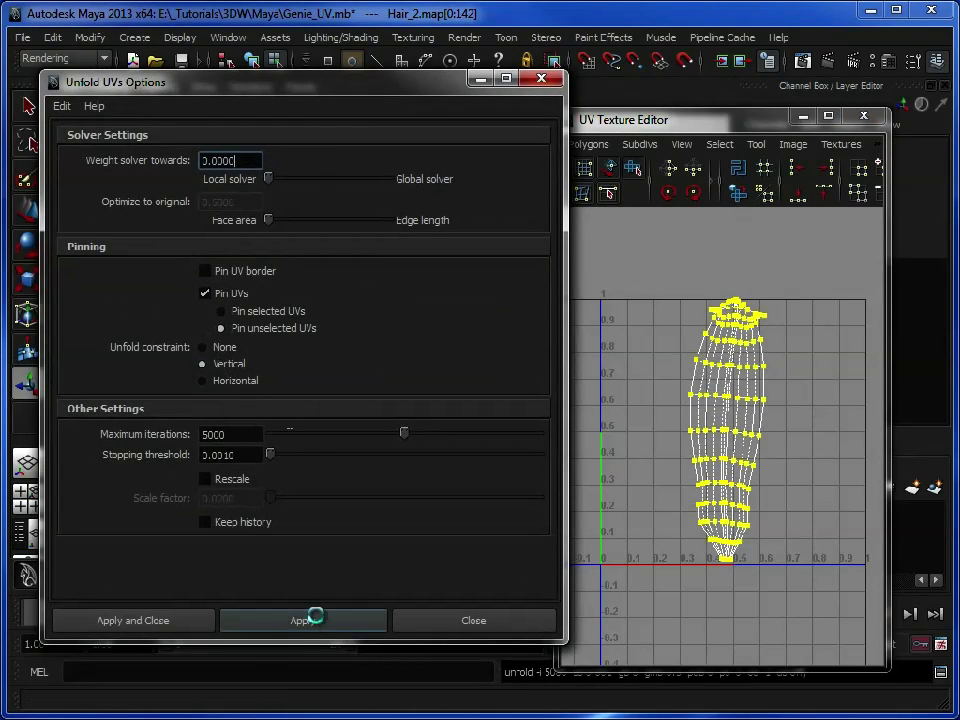
{"action": "right_click_drag", "start_coordinate": [700, 448], "coordinate": [746, 436], "text": "alt"}
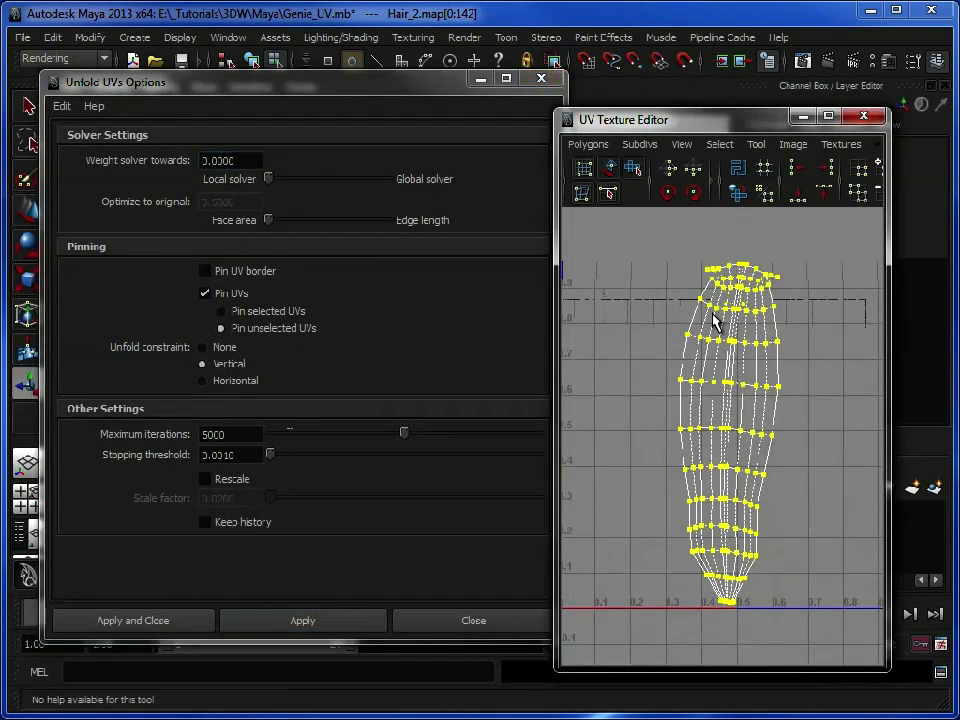
{"action": "left_click", "coordinate": [483, 82]}
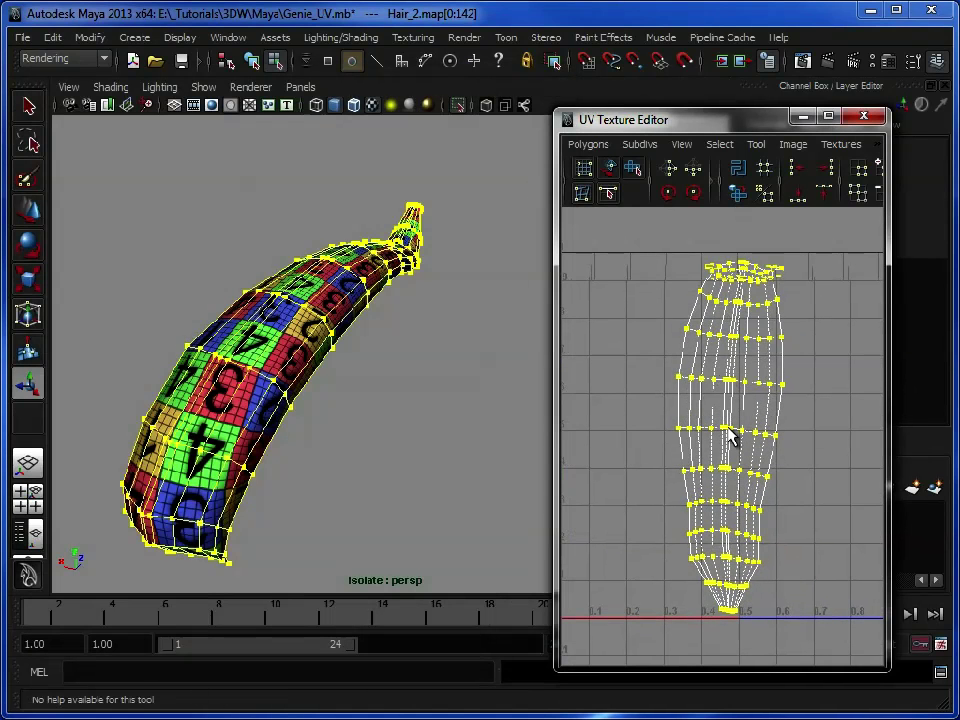
- Select the edge loop running lengthwise along the middle of the hair strip and turn off soft selection
{"action": "left_click_drag", "start_coordinate": [202, 412], "coordinate": [251, 392], "text": "alt"}
{"action": "right_click_drag", "start_coordinate": [209, 391], "coordinate": [220, 354]}
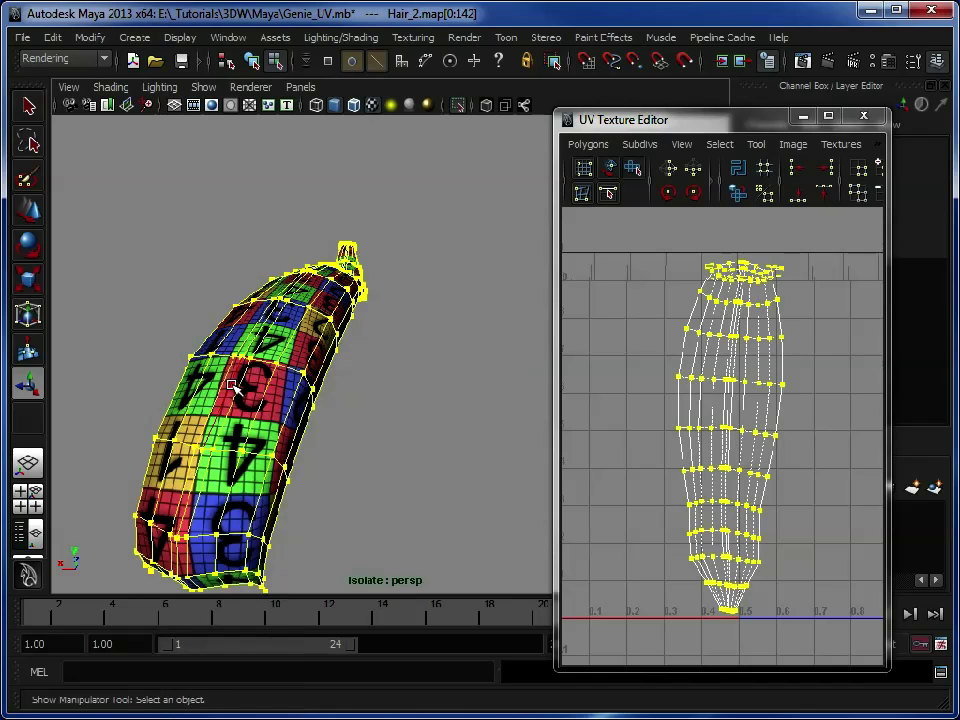
{"action": "double_click", "coordinate": [232, 388]}
{"action": "left_click_drag", "start_coordinate": [343, 318], "coordinate": [323, 333], "text": "alt"}
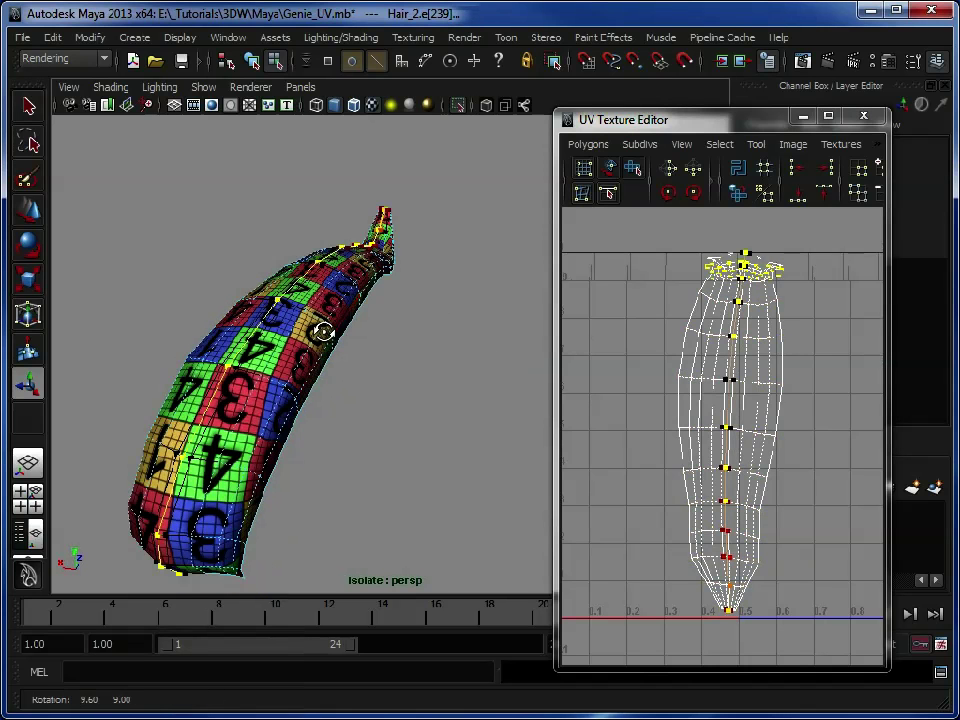
{"action": "key", "text": "b"}
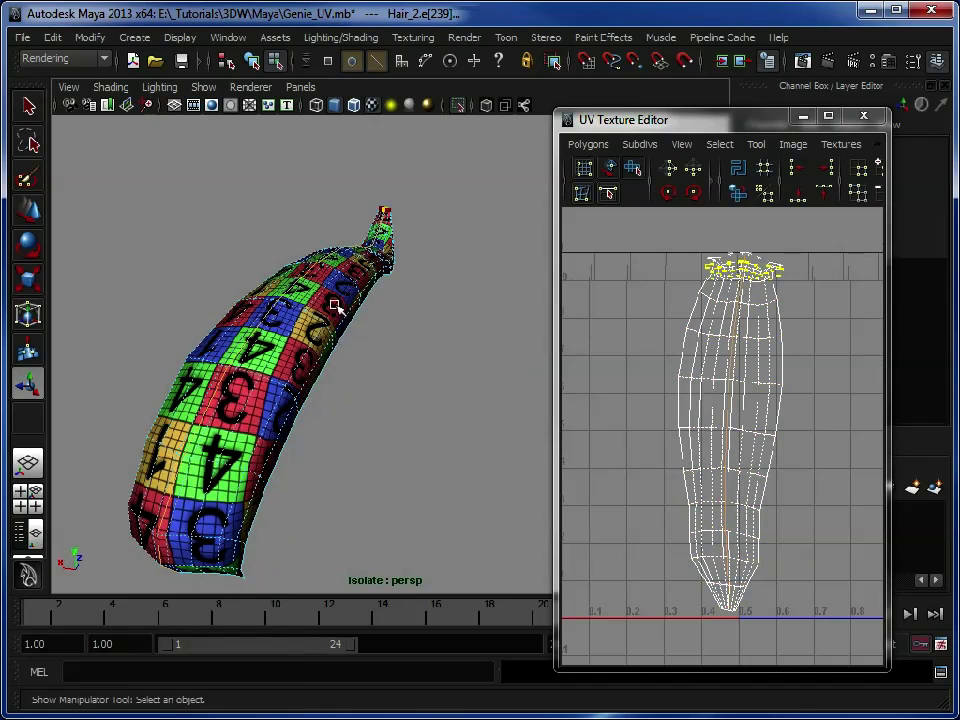
{"action": "left_click_drag", "start_coordinate": [371, 446], "coordinate": [343, 429], "text": "alt"}
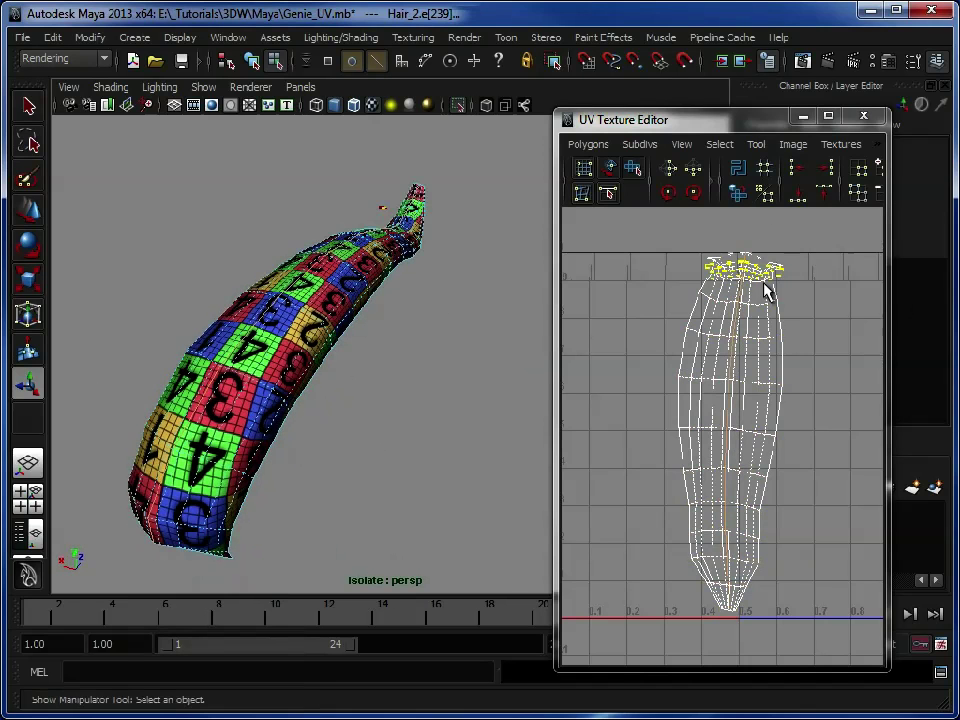
- Convert the selected middle edge loop to a UV selection in the UV Texture Editor
{"action": "left_click", "coordinate": [720, 144]}
{"action": "left_click", "coordinate": [750, 315]}
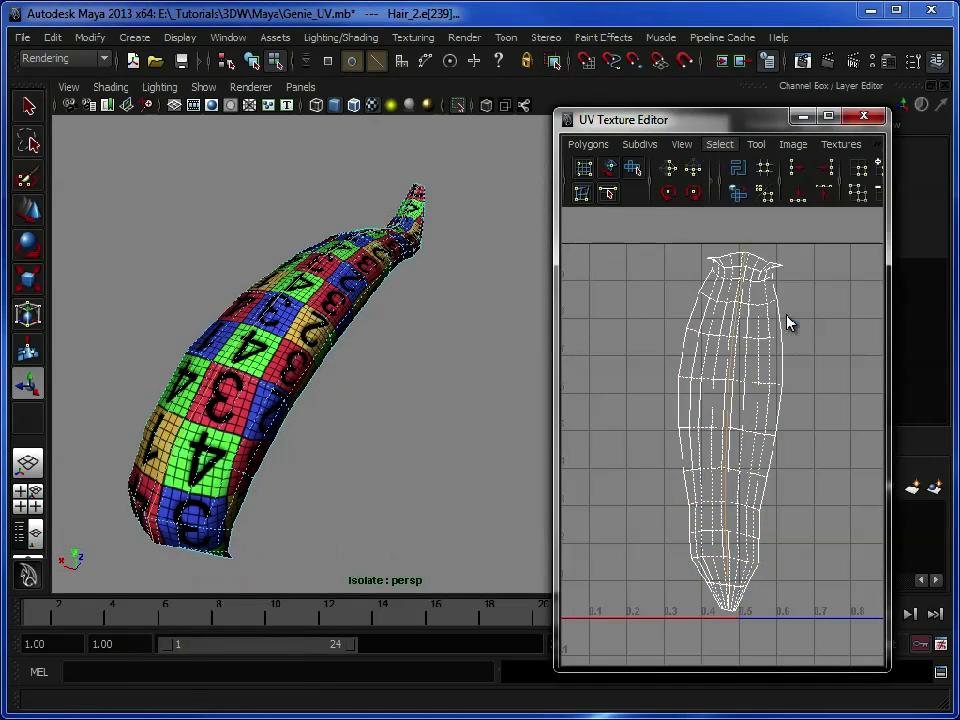
{"action": "middle_click_drag", "start_coordinate": [774, 350], "coordinate": [772, 350], "text": "alt"}
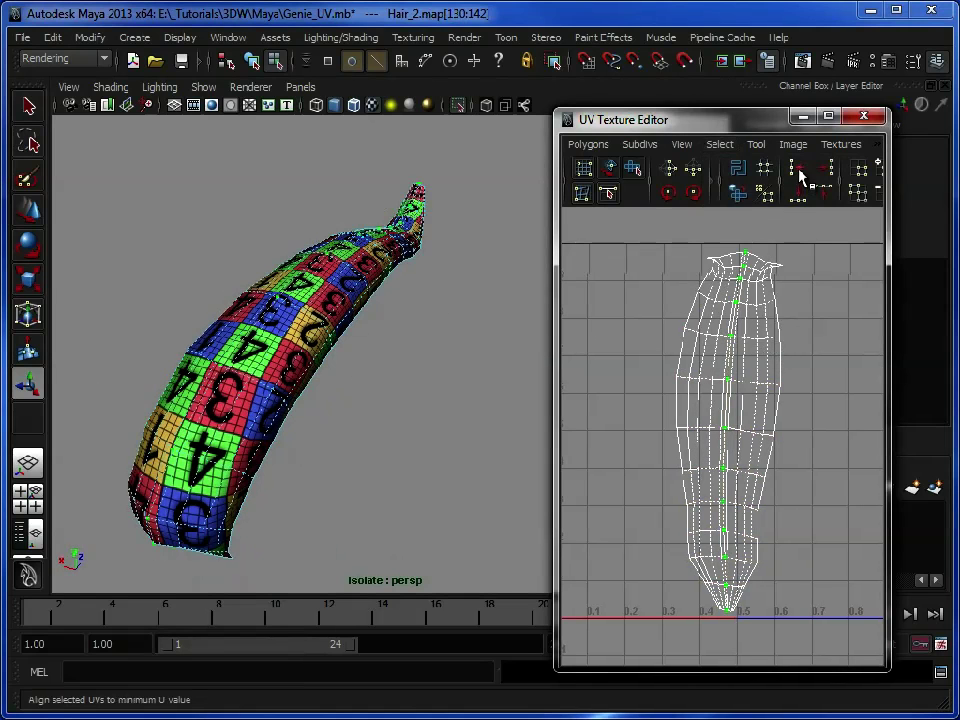
- Align the selected middle UVs to their minimum U value and move them away from the shell to near U 0.1
{"action": "left_click", "coordinate": [798, 174]}
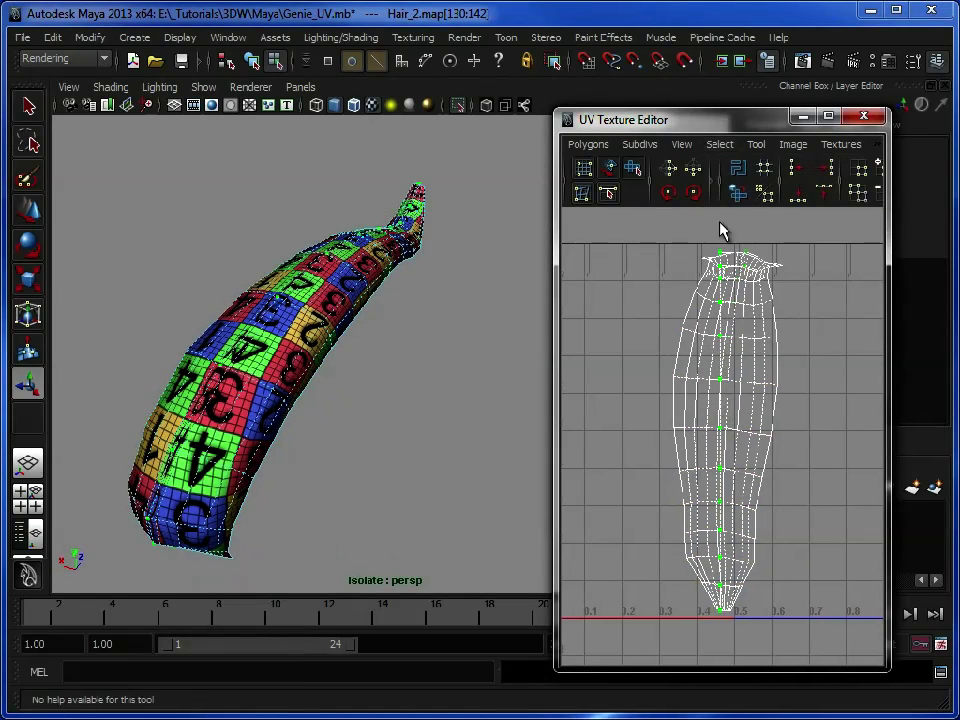
{"action": "key", "text": "w"}
{"action": "left_click_drag", "start_coordinate": [778, 437], "coordinate": [643, 437]}
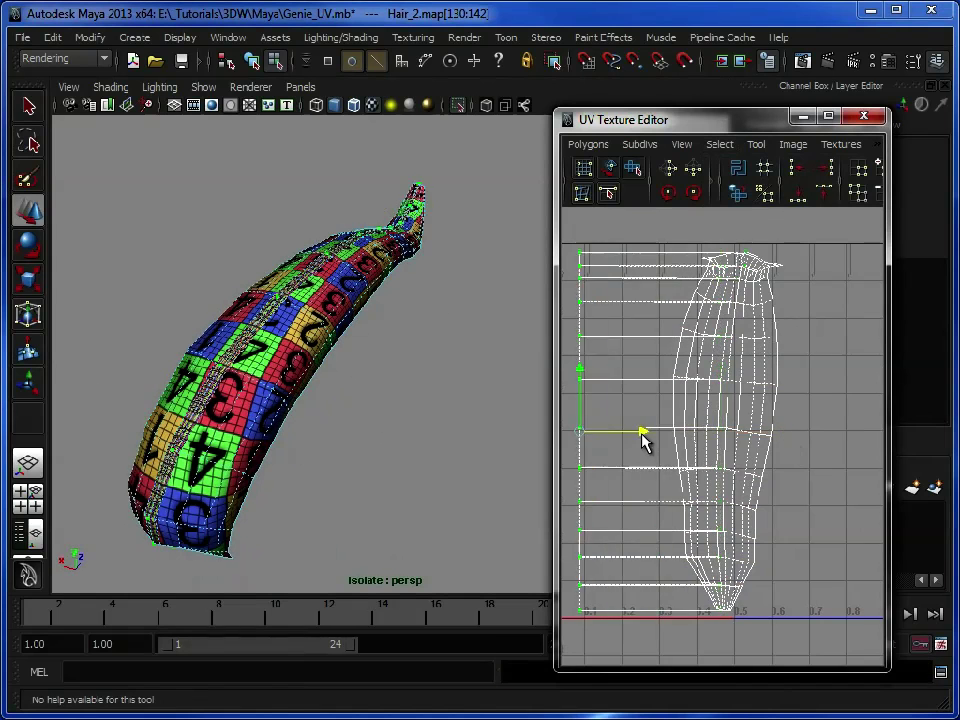
{"action": "scroll", "coordinate": [658, 420], "scroll_direction": "down", "scroll_amount": 2}
{"action": "scroll", "coordinate": [640, 405], "scroll_direction": "down", "scroll_amount": 1}
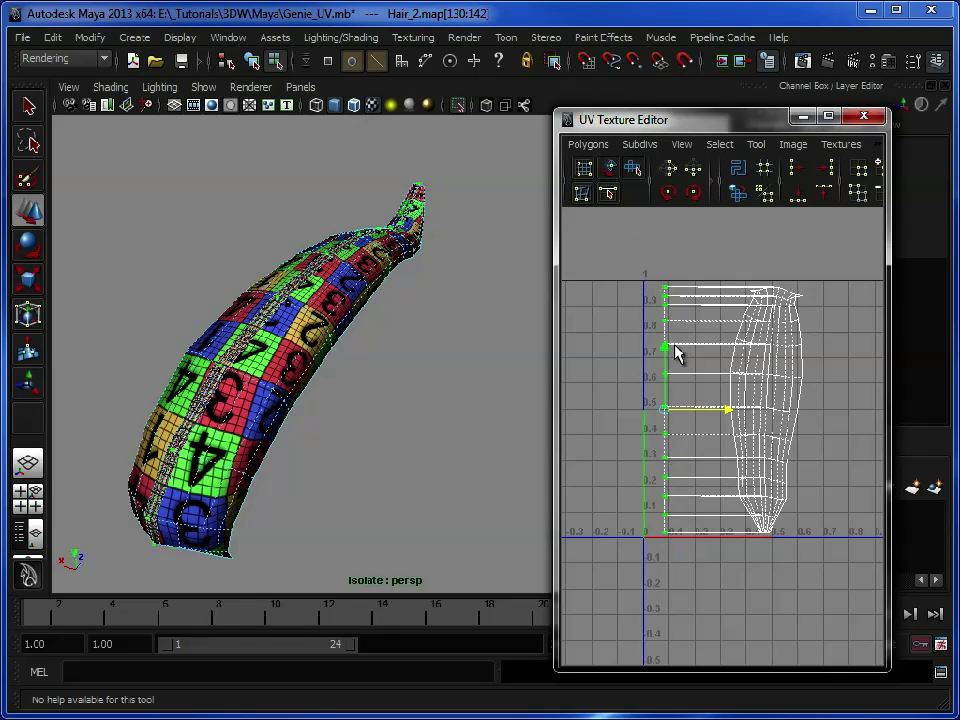
- Select all the other UVs of the hair strip and unfold them twice with the constraint set to None, pinning unselected UVs
{"action": "right_click_drag", "start_coordinate": [677, 353], "coordinate": [743, 345]}
{"action": "left_click_drag", "start_coordinate": [842, 606], "coordinate": [748, 297]}
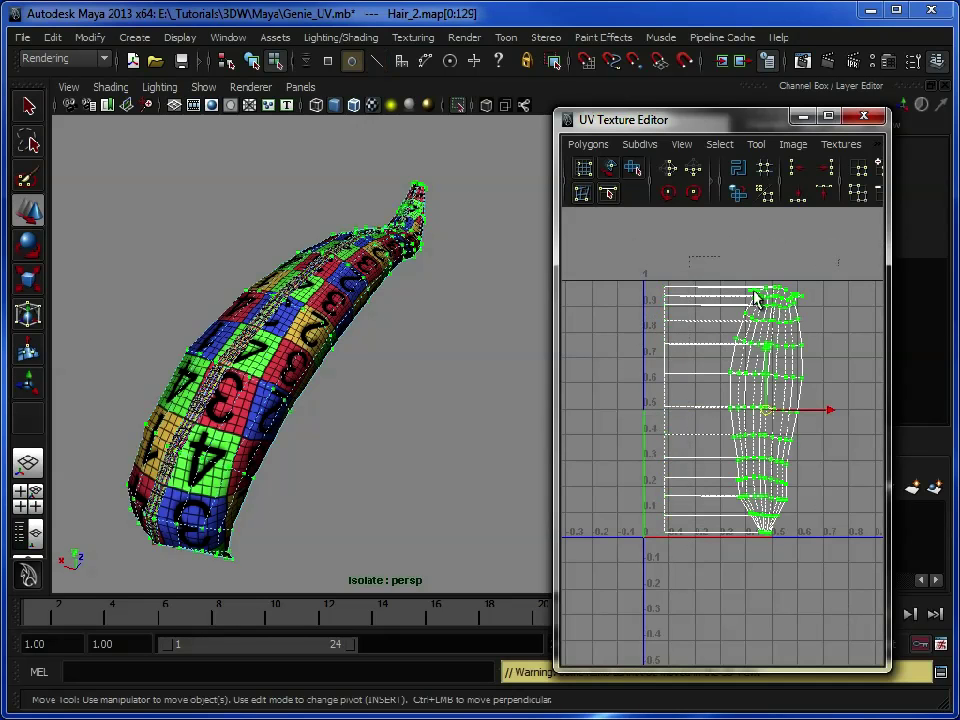
{"action": "key", "text": "g"}
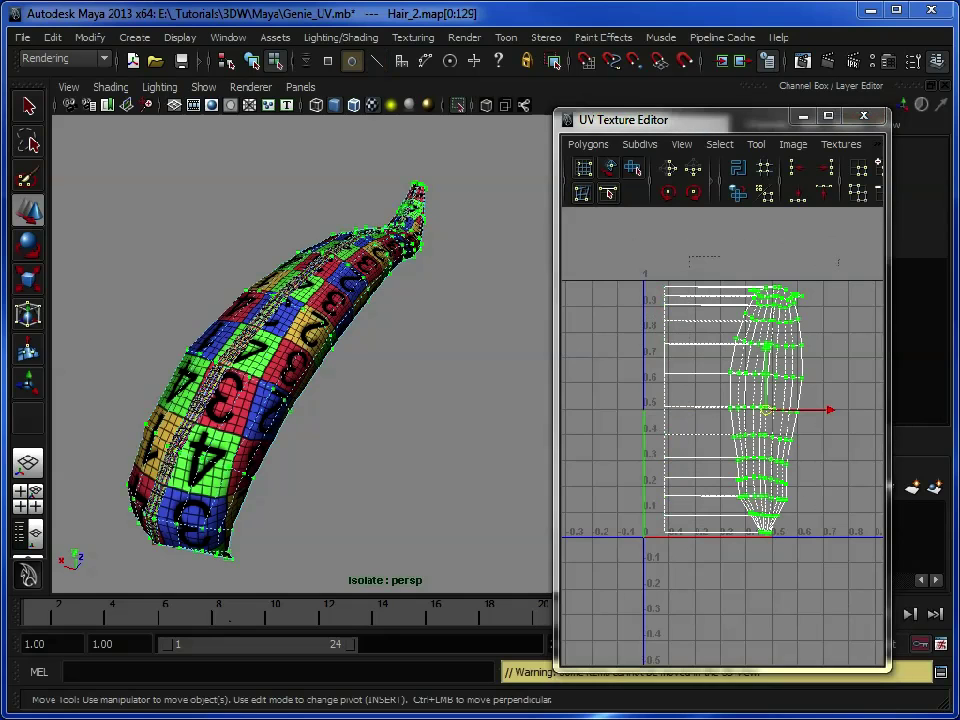
{"action": "middle_click_drag", "start_coordinate": [752, 360], "coordinate": [798, 358], "text": "alt"}
{"action": "right_click_drag", "start_coordinate": [798, 358], "coordinate": [767, 360], "text": "alt"}
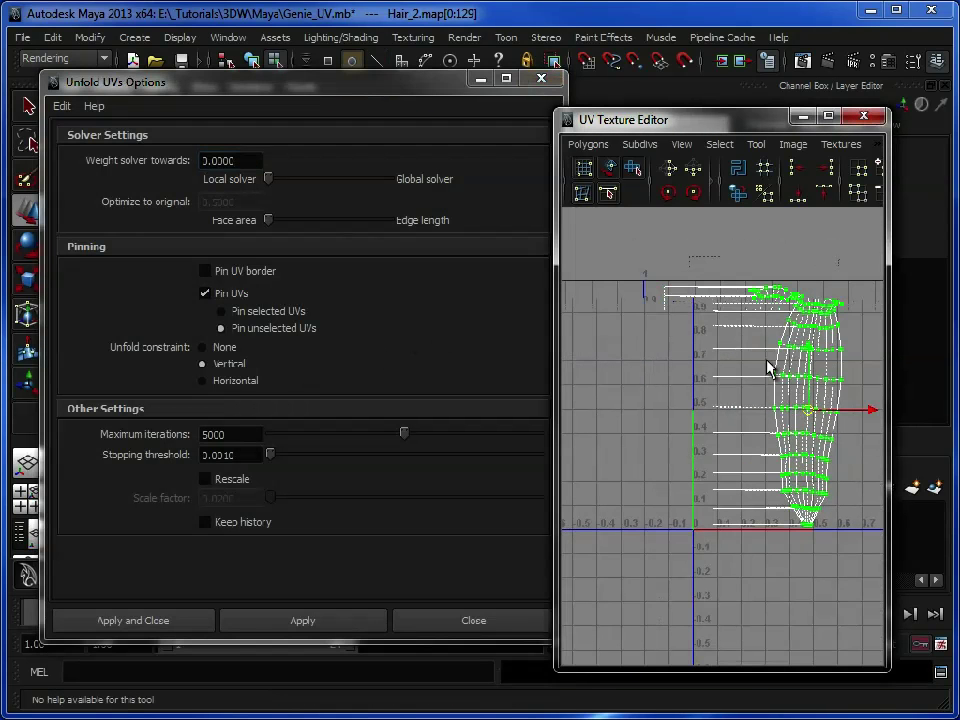
{"action": "left_click", "coordinate": [226, 347]}
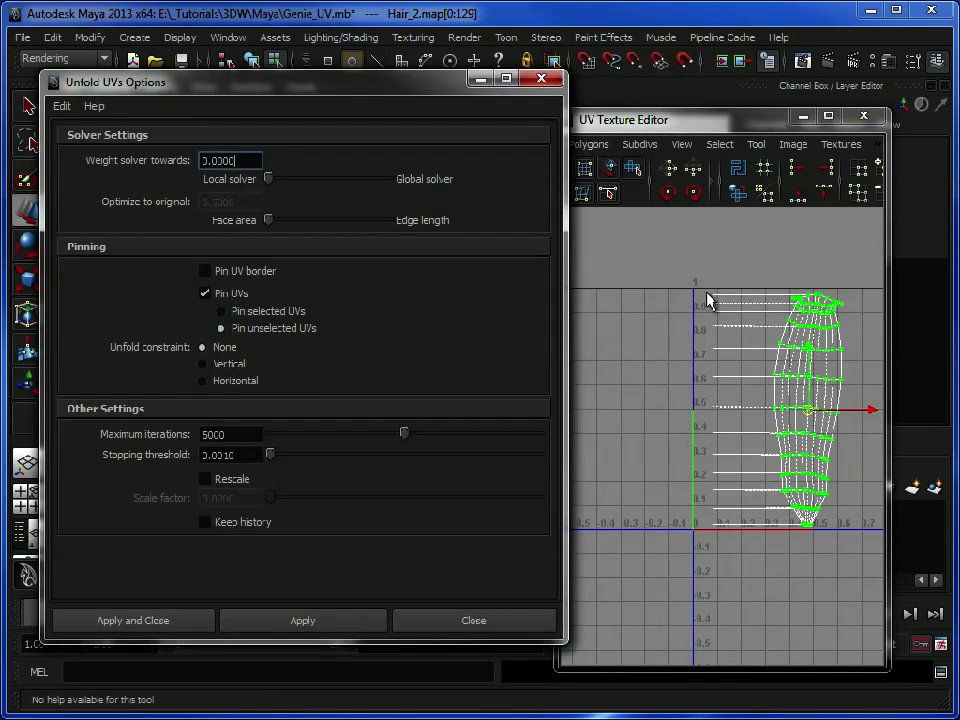
{"action": "left_click", "coordinate": [339, 626]}
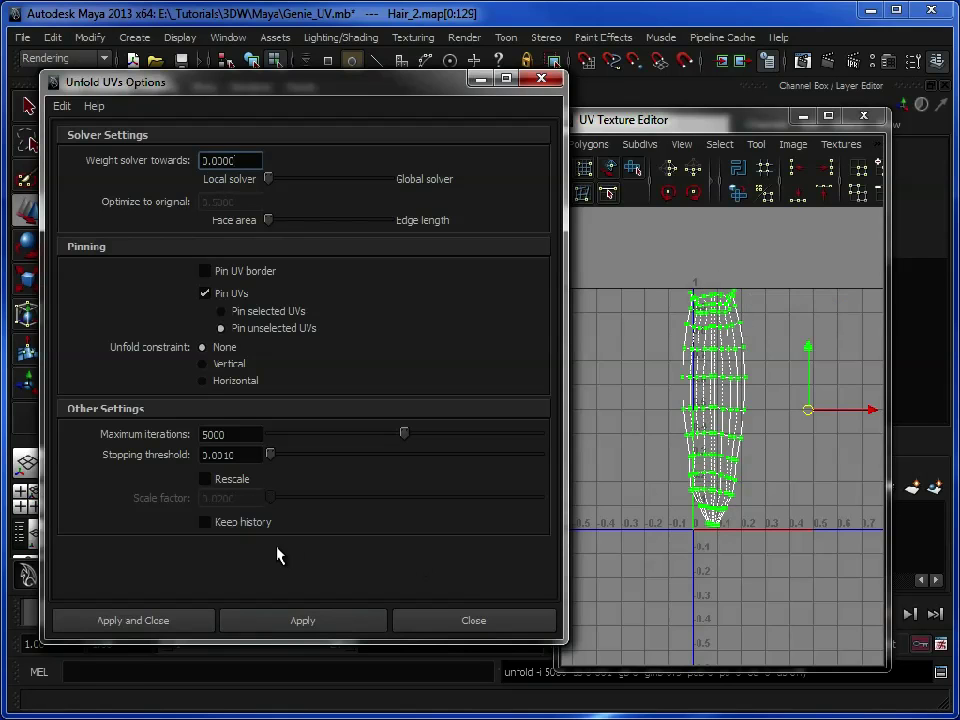
{"action": "left_click", "coordinate": [373, 617]}
{"action": "left_click", "coordinate": [764, 410]}
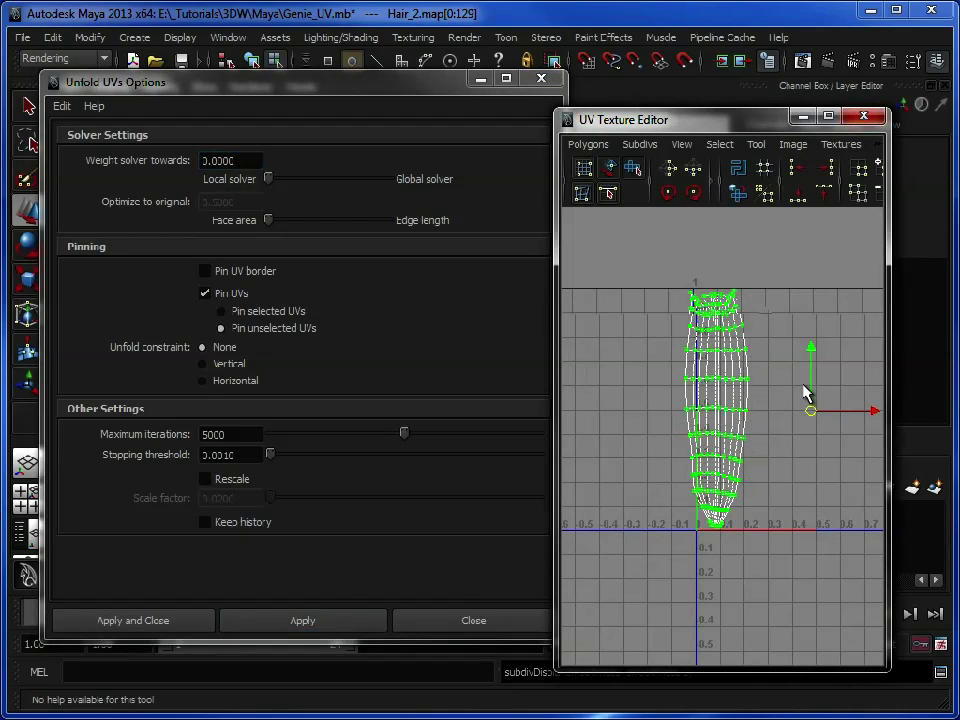
- Close the UV Texture Editor and unfold options, and return the hair strip to object mode
{"action": "left_click", "coordinate": [864, 116]}
{"action": "left_click", "coordinate": [541, 78]}
{"action": "right_click_drag", "start_coordinate": [317, 323], "coordinate": [396, 300]}
{"action": "left_click", "coordinate": [470, 298]}
- Select the unfolded Hair_2 strip and turn off selection isolation to show the whole head
{"action": "left_click_drag", "start_coordinate": [278, 384], "coordinate": [232, 356], "text": "alt"}
{"action": "left_click_drag", "start_coordinate": [210, 420], "coordinate": [480, 345], "text": "alt"}
{"action": "mouse_move", "coordinate": [228, 307]}
{"action": "left_mouse_down", "text": "alt"}
{"action": "mouse_move", "coordinate": [260, 305]}
{"action": "mouse_move", "coordinate": [212, 300]}
{"action": "left_mouse_up", "text": "alt"}
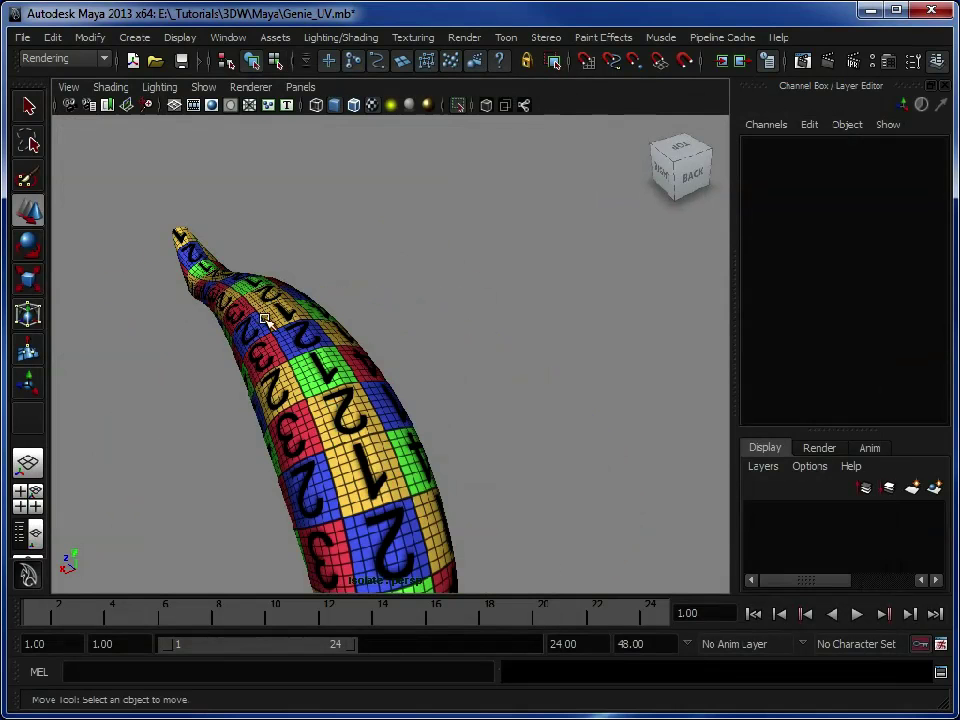
{"action": "left_click", "coordinate": [366, 455]}
{"action": "left_click_drag", "start_coordinate": [555, 407], "coordinate": [467, 390], "text": "alt"}
{"action": "right_click_drag", "start_coordinate": [467, 390], "coordinate": [410, 375], "text": "alt"}
{"action": "left_click", "coordinate": [250, 87]}
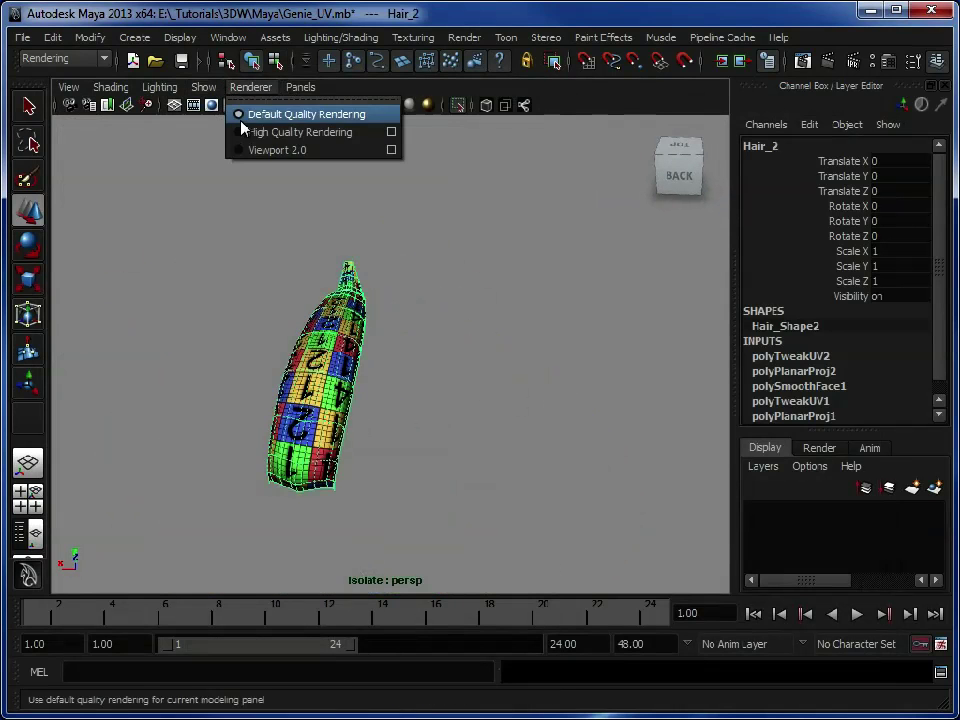
{"action": "left_click", "coordinate": [203, 87]}
{"action": "mouse_move", "coordinate": [290, 114]}
{"action": "left_click", "coordinate": [380, 124]}
{"action": "left_click_drag", "start_coordinate": [580, 400], "coordinate": [450, 357], "text": "alt"}
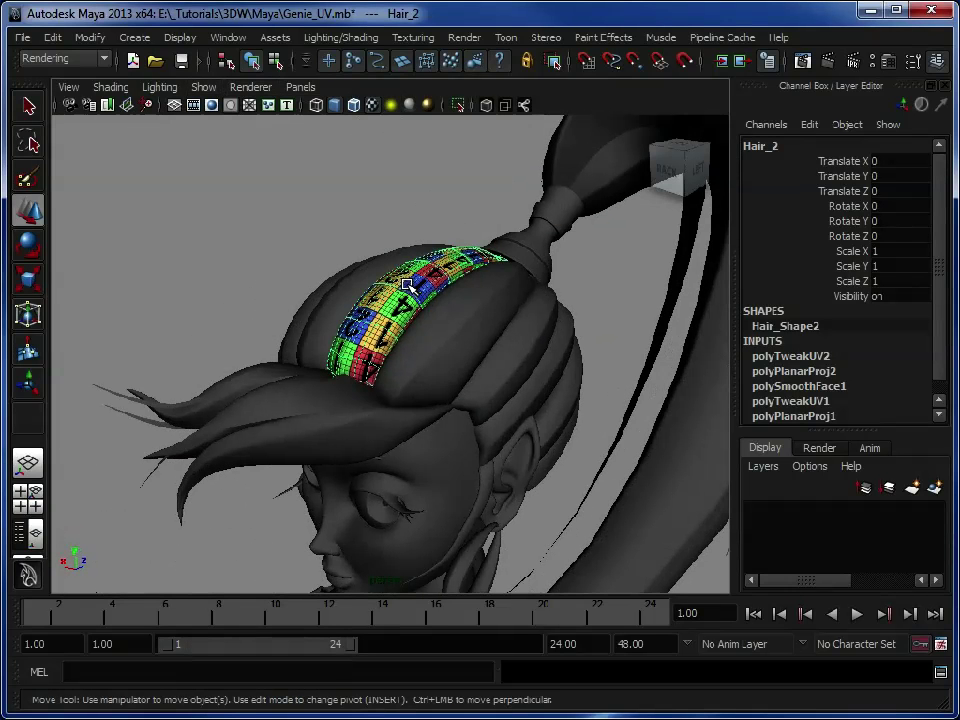
{"action": "left_click_drag", "start_coordinate": [373, 253], "coordinate": [421, 300], "text": "alt"}
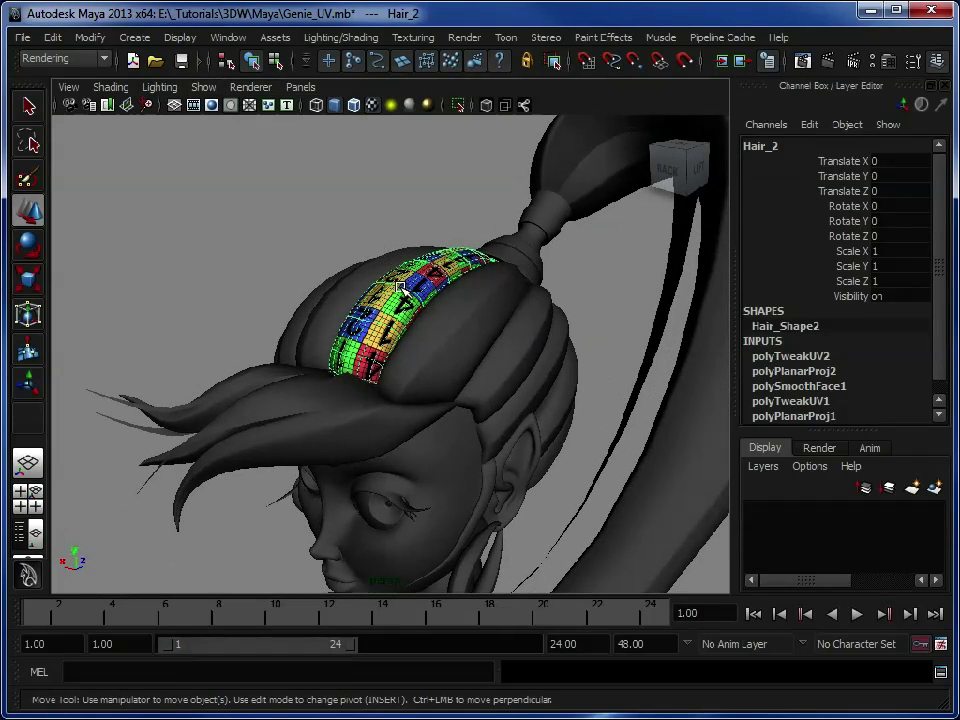
{"action": "left_click", "coordinate": [465, 326]}
{"action": "left_click", "coordinate": [521, 360]}
{"action": "left_click", "coordinate": [553, 377]}
{"action": "left_click", "coordinate": [429, 317]}
{"action": "left_click", "coordinate": [536, 349], "text": "shift"}
{"action": "left_click", "coordinate": [553, 371], "text": "shift"}
{"action": "key", "text": "Up"}
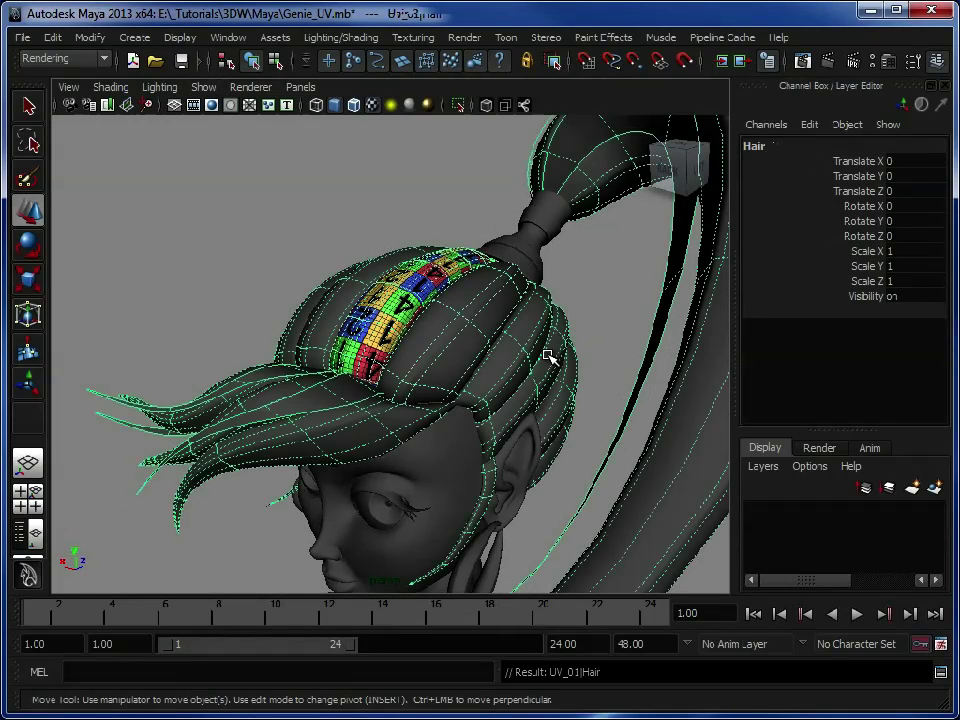
{"action": "left_click", "coordinate": [421, 316]}
{"action": "left_click", "coordinate": [527, 364]}
{"action": "left_click", "coordinate": [520, 350], "text": "shift"}
- Select the checkered hair strip and add the scalp strips along one side and the back of the head
{"action": "left_click", "coordinate": [428, 287]}
{"action": "left_click", "coordinate": [521, 326], "text": "shift"}
{"action": "left_click", "coordinate": [553, 343], "text": "shift"}
{"action": "left_click", "coordinate": [570, 376], "text": "shift"}
{"action": "left_click_drag", "start_coordinate": [570, 376], "coordinate": [456, 418], "text": "alt"}
{"action": "left_click", "coordinate": [521, 431], "text": "shift"}
{"action": "left_click", "coordinate": [617, 432], "text": "shift"}
{"action": "left_click_drag", "start_coordinate": [617, 432], "coordinate": [394, 409], "text": "alt"}
{"action": "left_click", "coordinate": [394, 409], "text": "shift"}
{"action": "left_click", "coordinate": [478, 325], "text": "shift"}
{"action": "left_click_drag", "start_coordinate": [585, 325], "coordinate": [427, 388], "text": "alt"}
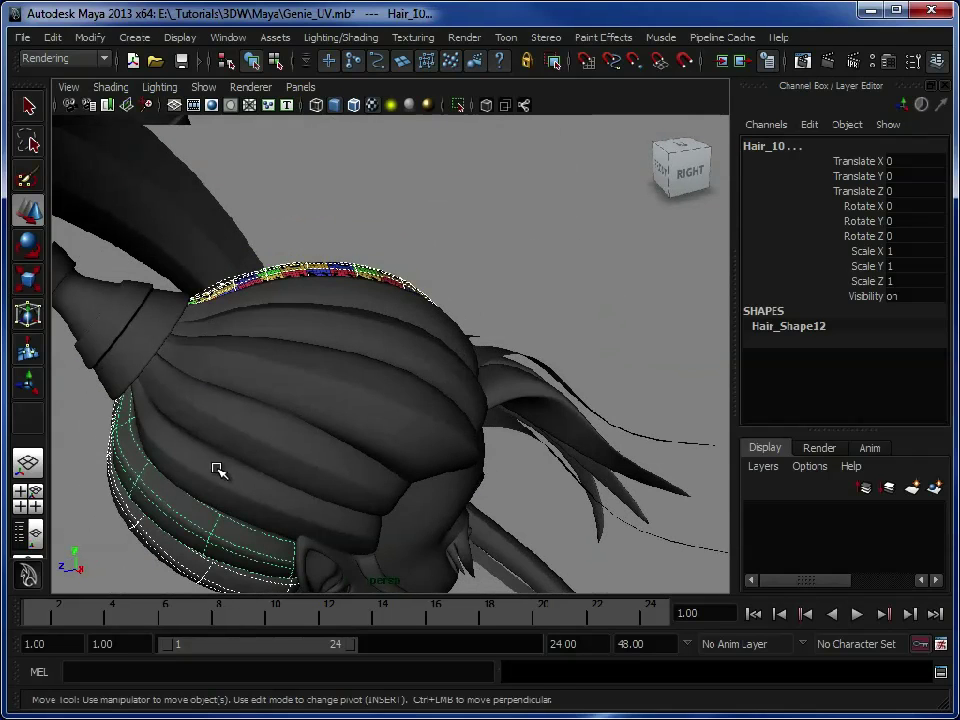
- Add the remaining scalp strips on the other side to the selection and isolate the selected strips in the view
{"action": "left_click", "coordinate": [274, 388], "text": "shift"}
{"action": "left_click", "coordinate": [336, 317], "text": "shift"}
{"action": "left_click", "coordinate": [514, 358], "text": "shift"}
{"action": "left_click_drag", "start_coordinate": [514, 358], "coordinate": [224, 352], "text": "alt"}
{"action": "left_click", "coordinate": [203, 87]}
{"action": "mouse_move", "coordinate": [300, 114]}
{"action": "left_click", "coordinate": [386, 122]}
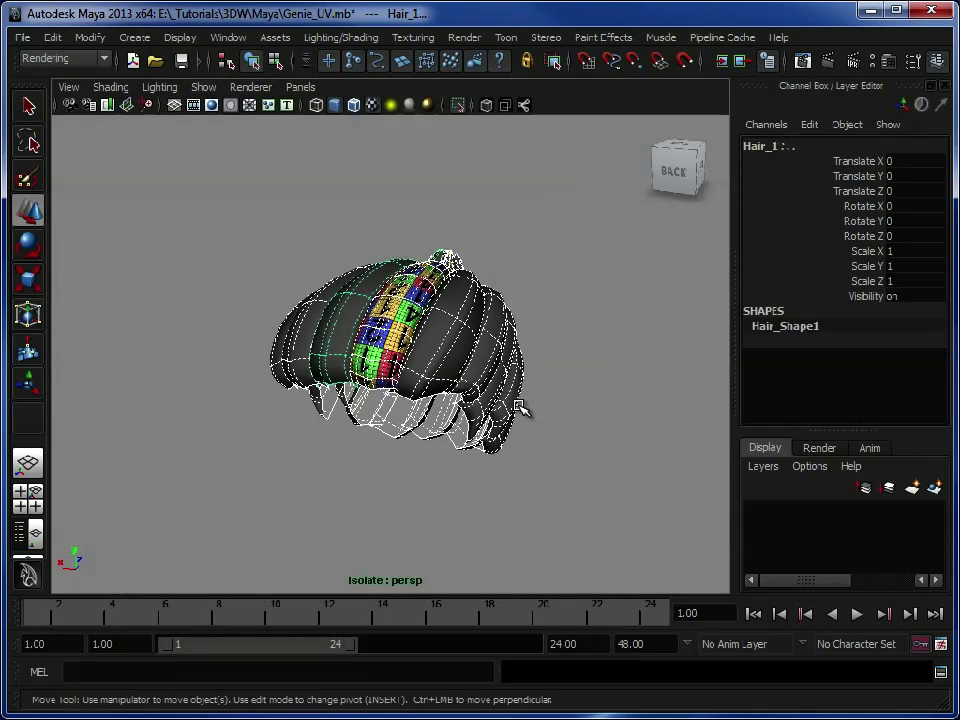
- Maximize the viewport, select the isolated hair strips together, and delete their construction history
{"action": "key", "text": "ctrl+space"}
{"action": "left_click_drag", "start_coordinate": [519, 407], "coordinate": [433, 273], "text": "alt"}
{"action": "left_click_drag", "start_coordinate": [300, 180], "coordinate": [628, 439]}
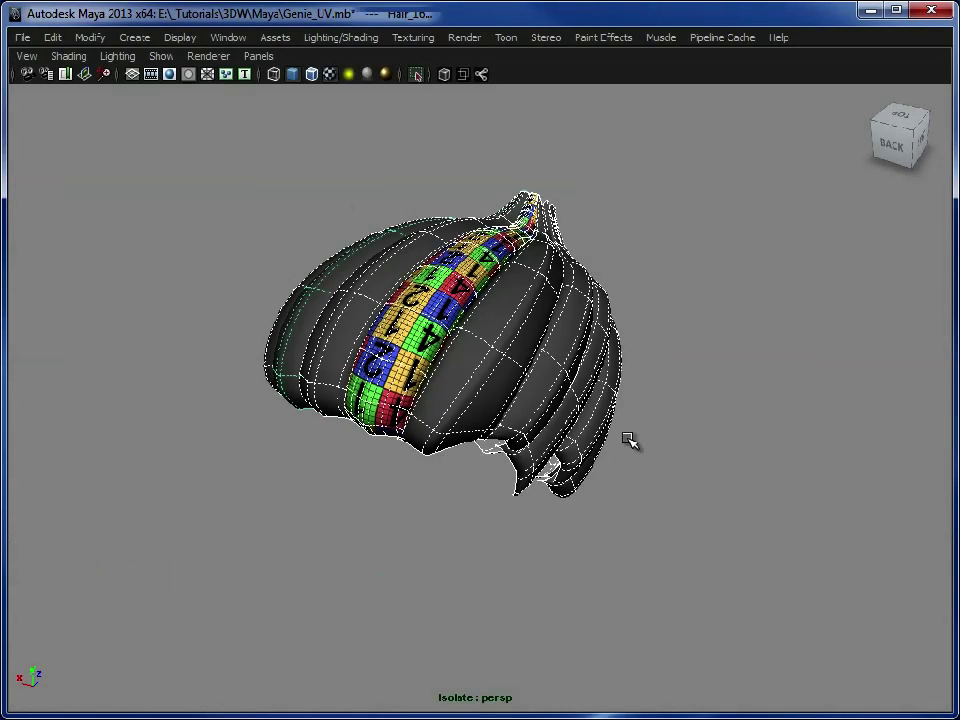
{"action": "left_click", "coordinate": [54, 38]}
{"action": "mouse_move", "coordinate": [147, 241]}
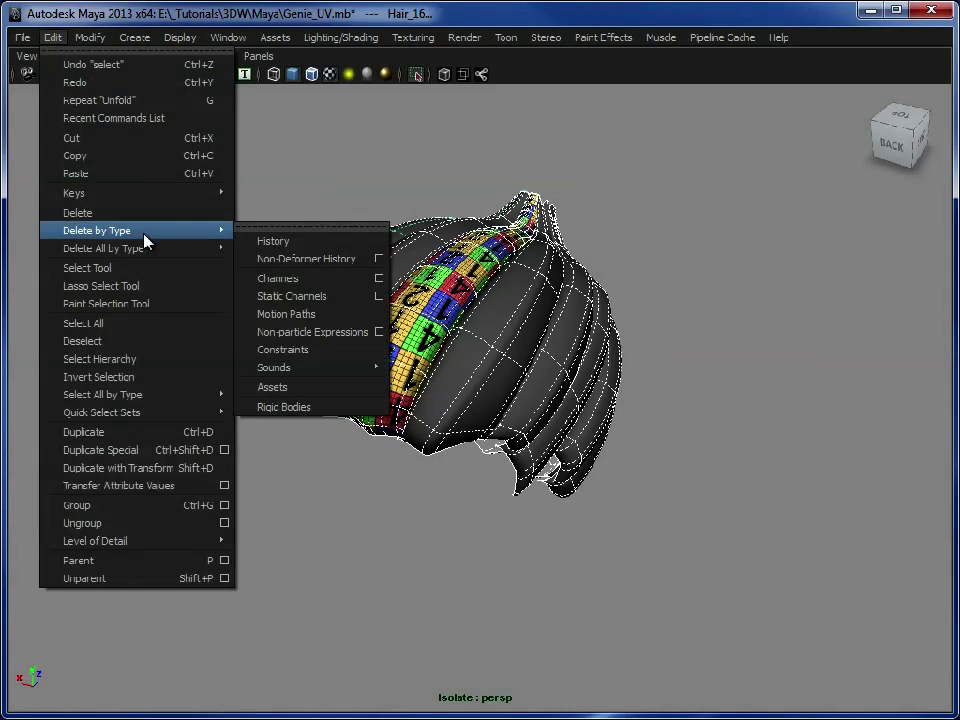
{"action": "left_click", "coordinate": [279, 242]}
{"action": "left_click_drag", "start_coordinate": [552, 364], "coordinate": [640, 346], "text": "alt"}
{"action": "left_click", "coordinate": [647, 346]}
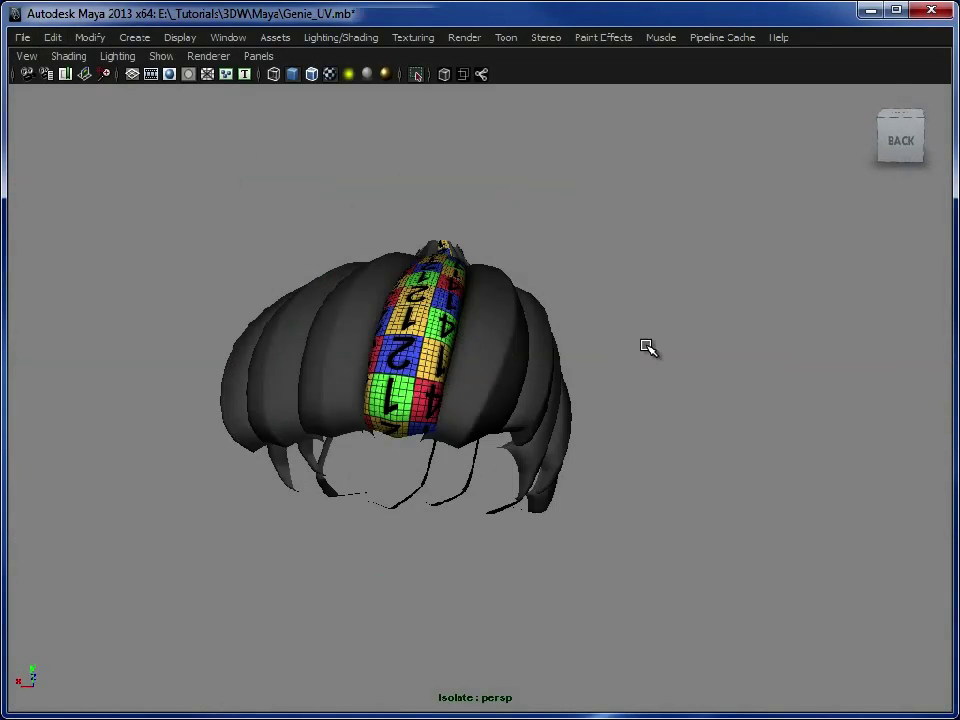
- Select all hair strips except the checkered Hair_2 and smooth their meshes
{"action": "left_click", "coordinate": [425, 305]}
{"action": "left_click_drag", "start_coordinate": [418, 345], "coordinate": [408, 302], "text": "alt"}
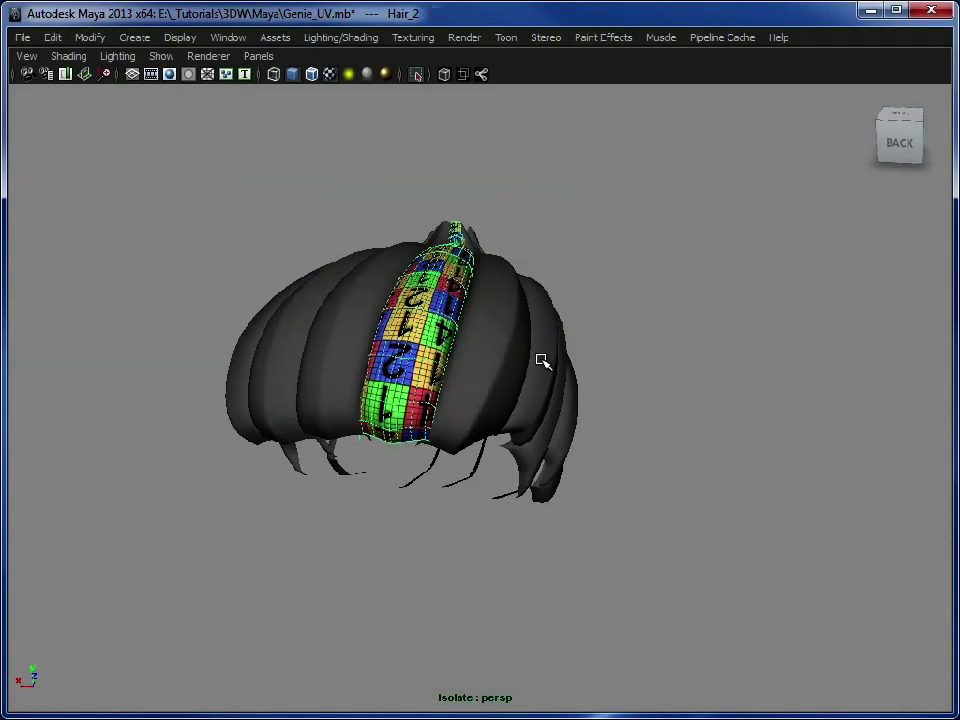
{"action": "left_click_drag", "start_coordinate": [650, 413], "coordinate": [546, 360], "text": "alt"}
{"action": "left_click_drag", "start_coordinate": [388, 204], "coordinate": [684, 456]}
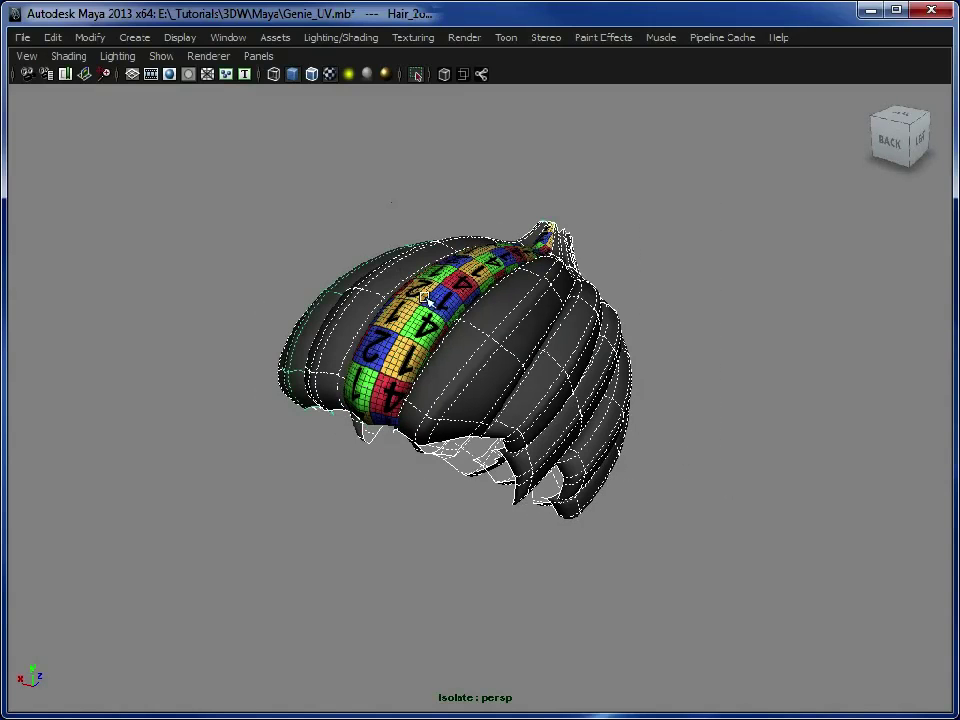
{"action": "left_click_drag", "start_coordinate": [476, 317], "coordinate": [588, 298], "text": "alt"}
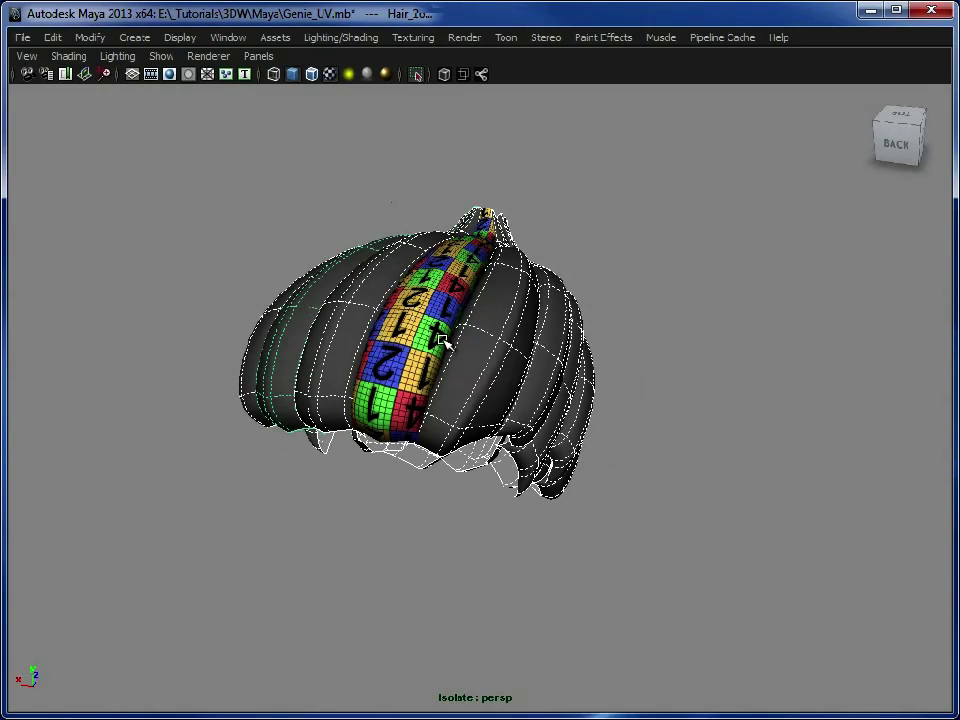
{"action": "left_click_drag", "start_coordinate": [560, 366], "coordinate": [673, 389], "text": "alt"}
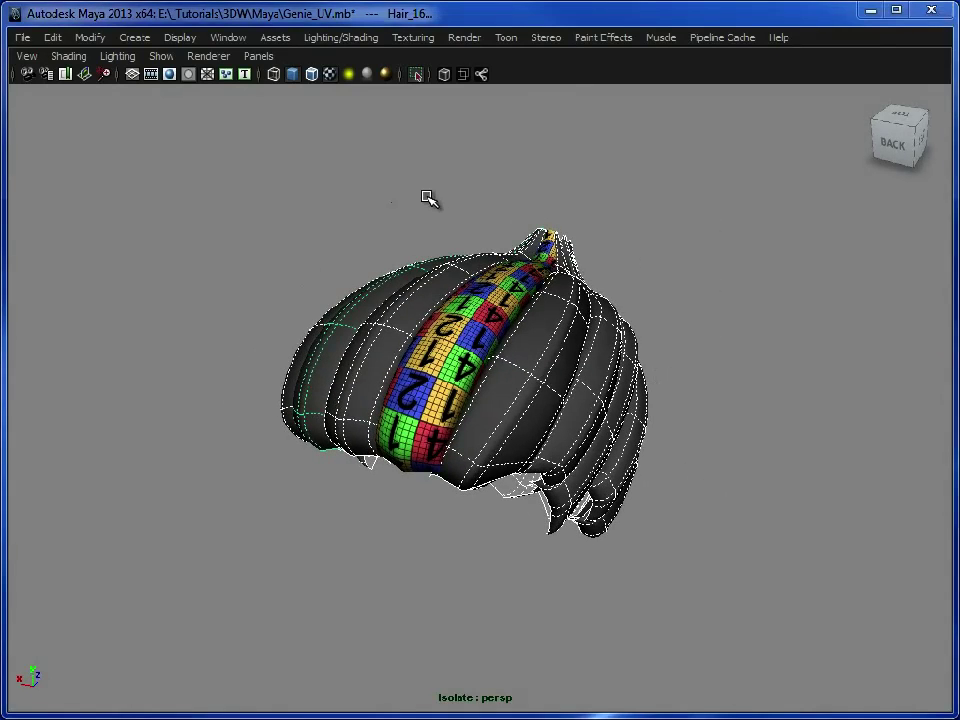
{"action": "key", "text": "space"}
{"action": "left_click_drag", "start_coordinate": [272, 274], "coordinate": [309, 370]}
{"action": "right_click_drag", "start_coordinate": [460, 276], "coordinate": [620, 212]}
- Reselect the smoothed hair strips, delete their history and clear the selection
{"action": "left_click_drag", "start_coordinate": [737, 486], "coordinate": [312, 264]}
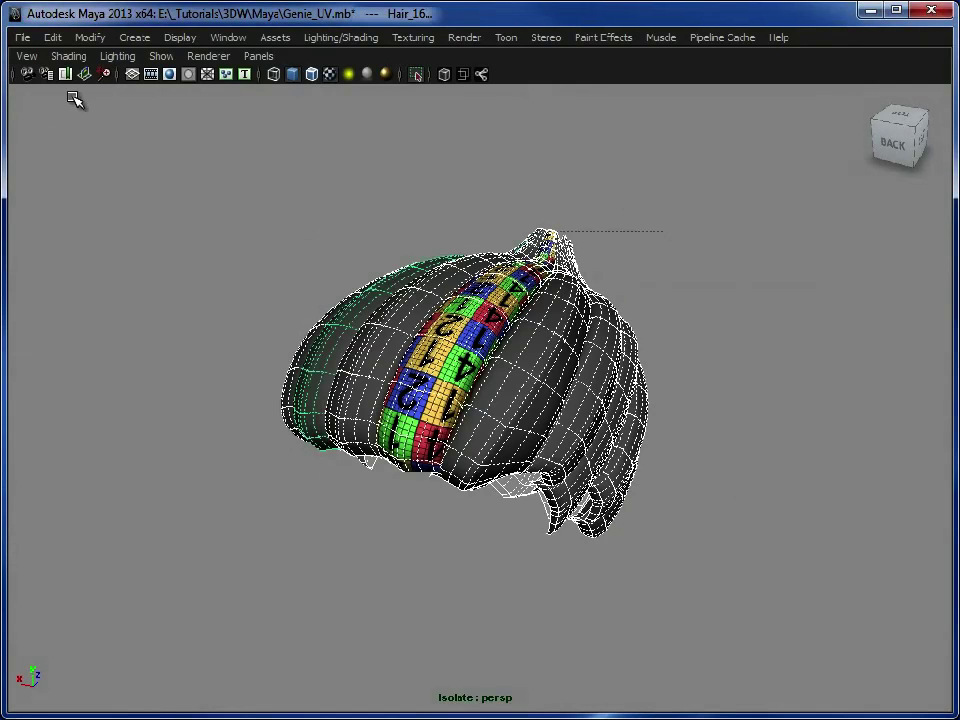
{"action": "left_click", "coordinate": [50, 37]}
{"action": "mouse_move", "coordinate": [123, 233]}
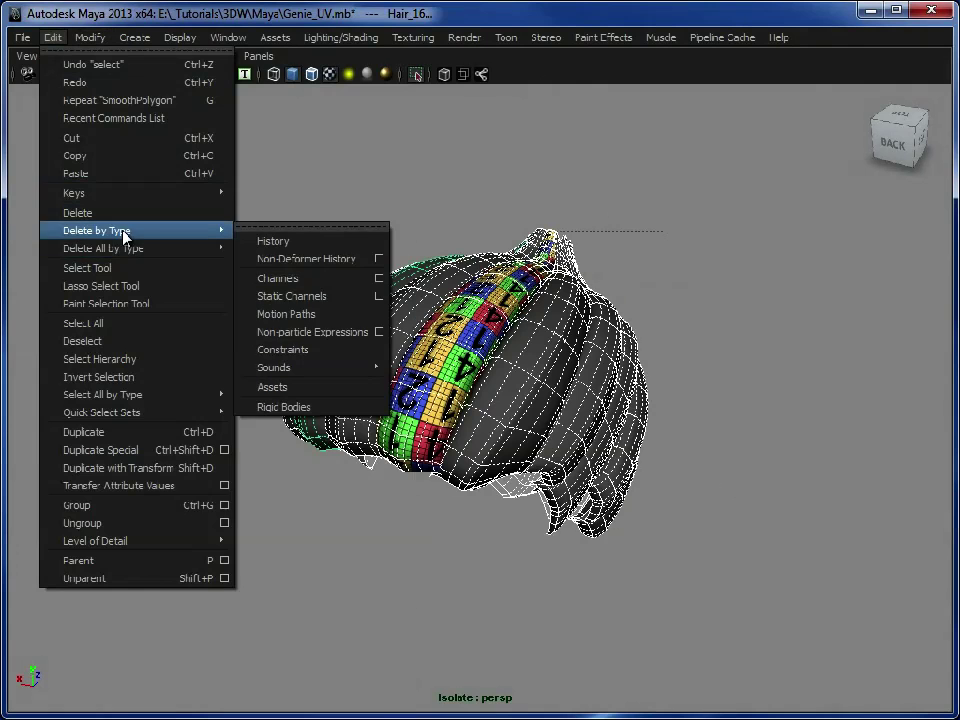
{"action": "left_click", "coordinate": [264, 245]}
{"action": "left_click_drag", "start_coordinate": [697, 313], "coordinate": [664, 330], "text": "alt"}
{"action": "left_click", "coordinate": [757, 337]}
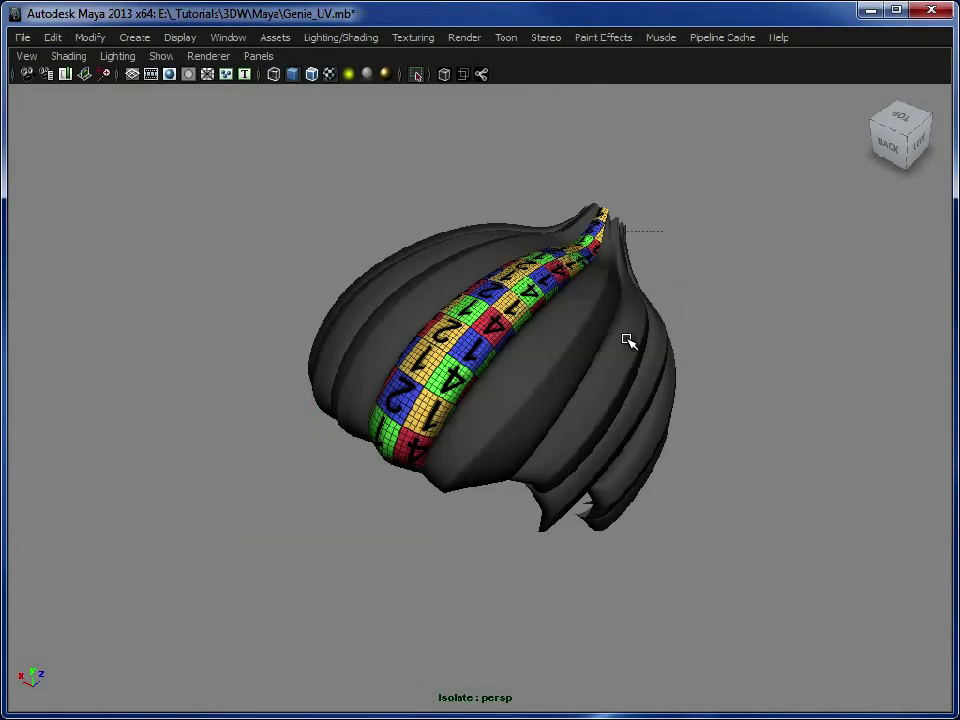
- Select the untextured hair strips and assign them the Checker material from Hypershade
{"action": "left_click", "coordinate": [490, 302]}
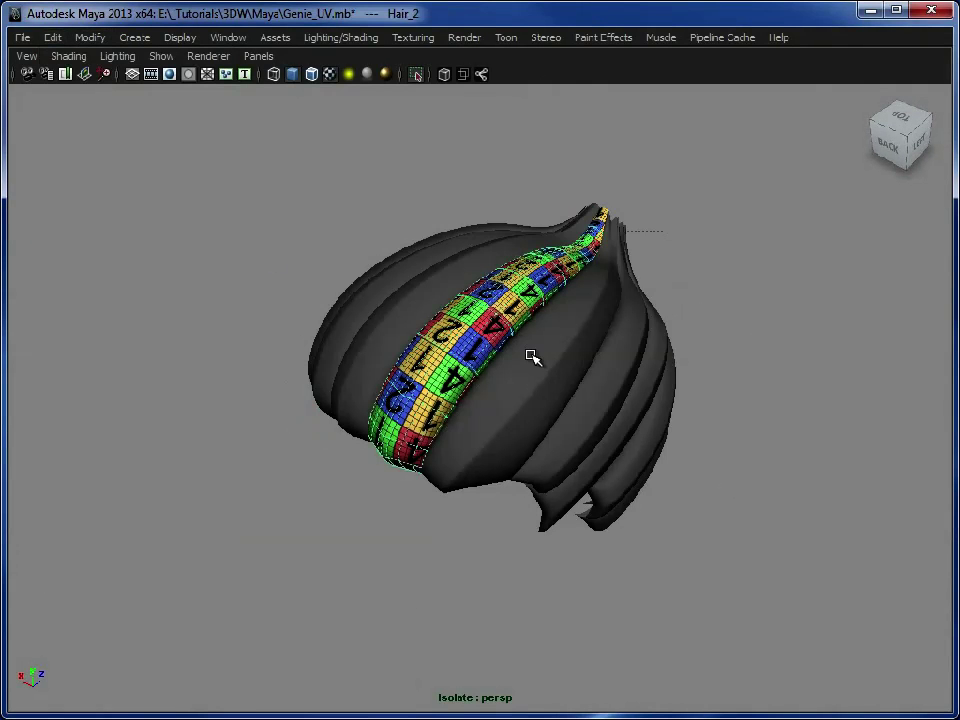
{"action": "left_click_drag", "start_coordinate": [424, 176], "coordinate": [754, 444]}
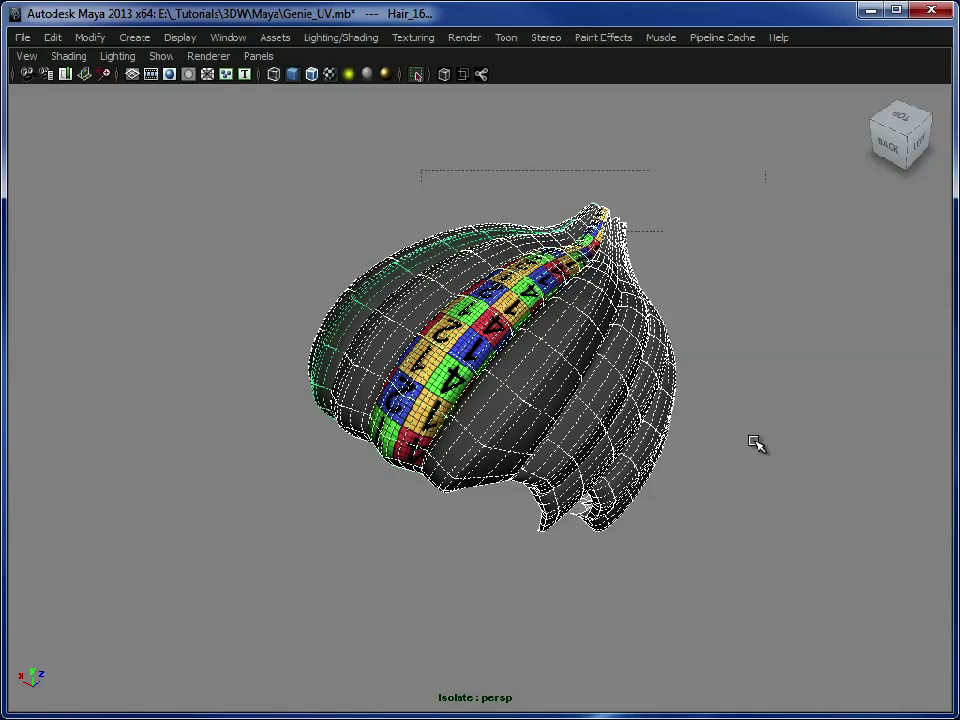
{"action": "left_click", "coordinate": [228, 38]}
{"action": "mouse_move", "coordinate": [361, 88]}
{"action": "left_click", "coordinate": [470, 112]}
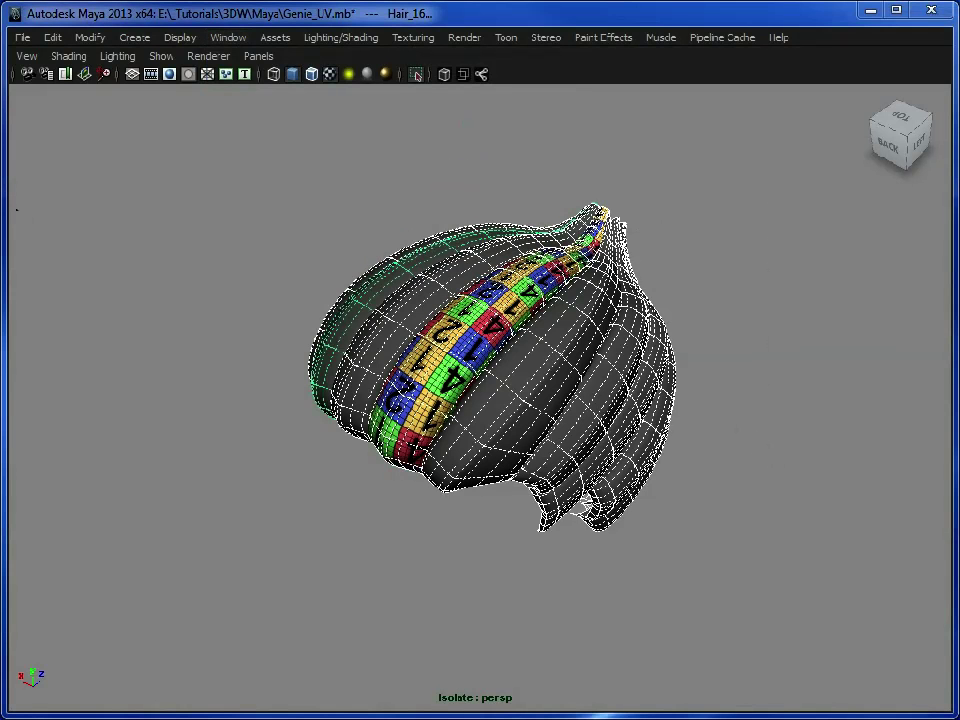
{"action": "right_click", "coordinate": [295, 285]}
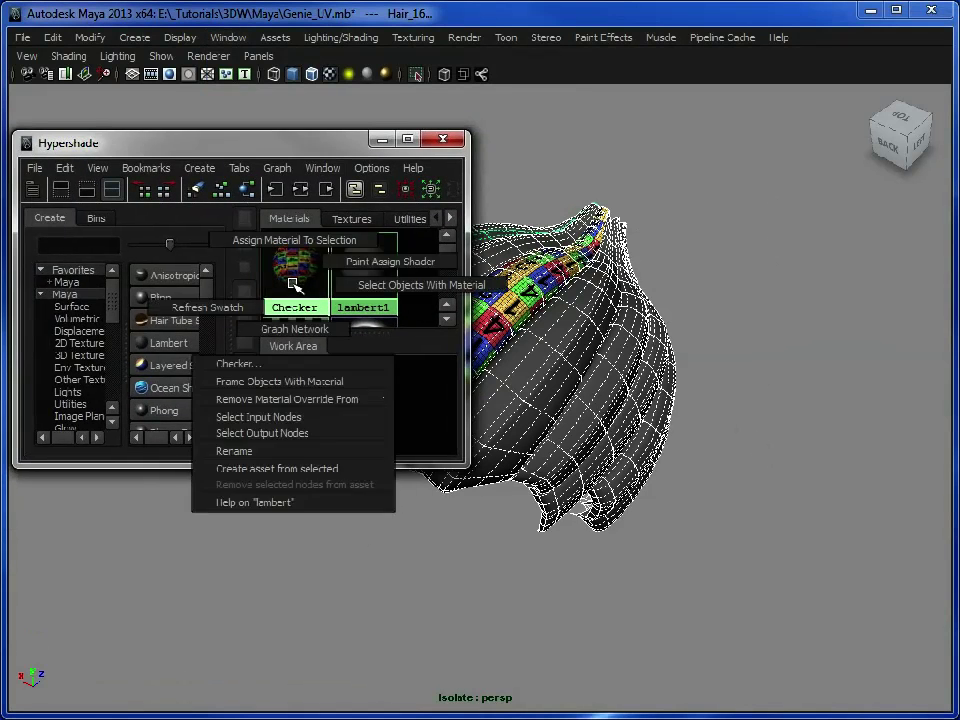
{"action": "right_click_drag", "start_coordinate": [295, 285], "coordinate": [294, 240]}
{"action": "left_click", "coordinate": [443, 138]}
{"action": "middle_click_drag", "start_coordinate": [668, 292], "coordinate": [672, 318], "text": "alt"}
{"action": "left_click", "coordinate": [692, 315]}
- Select the source strip Hair_2 together with neighbouring strip Hair_3 and open the Transfer Attributes options
{"action": "left_click_drag", "start_coordinate": [672, 318], "coordinate": [625, 302], "text": "alt"}
{"action": "left_click", "coordinate": [521, 316]}
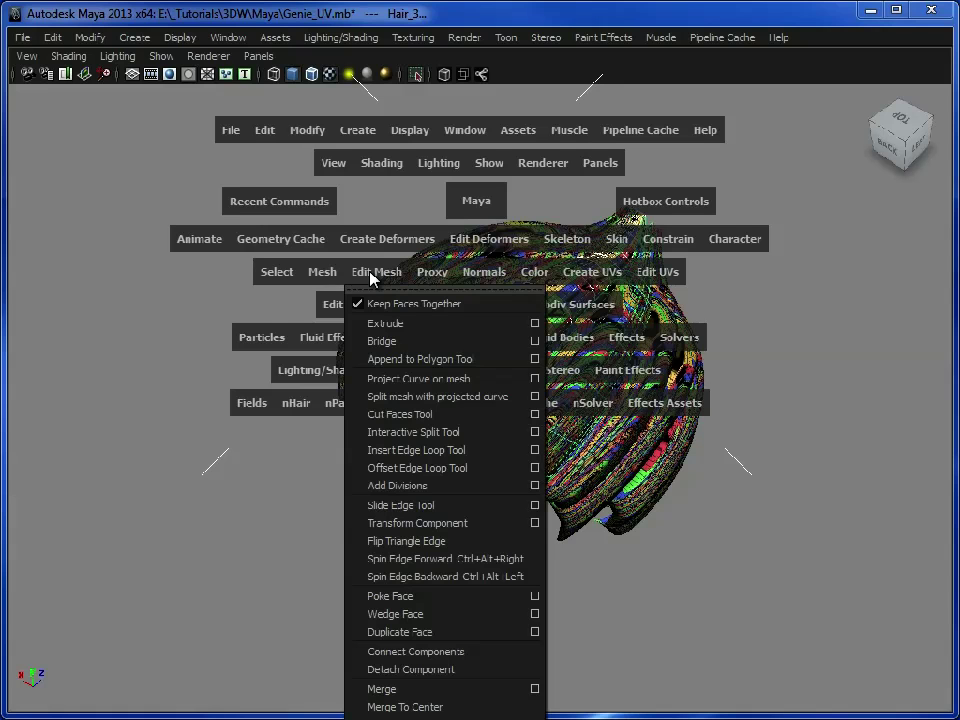
{"action": "left_click", "coordinate": [371, 274]}
{"action": "left_click", "coordinate": [320, 272]}
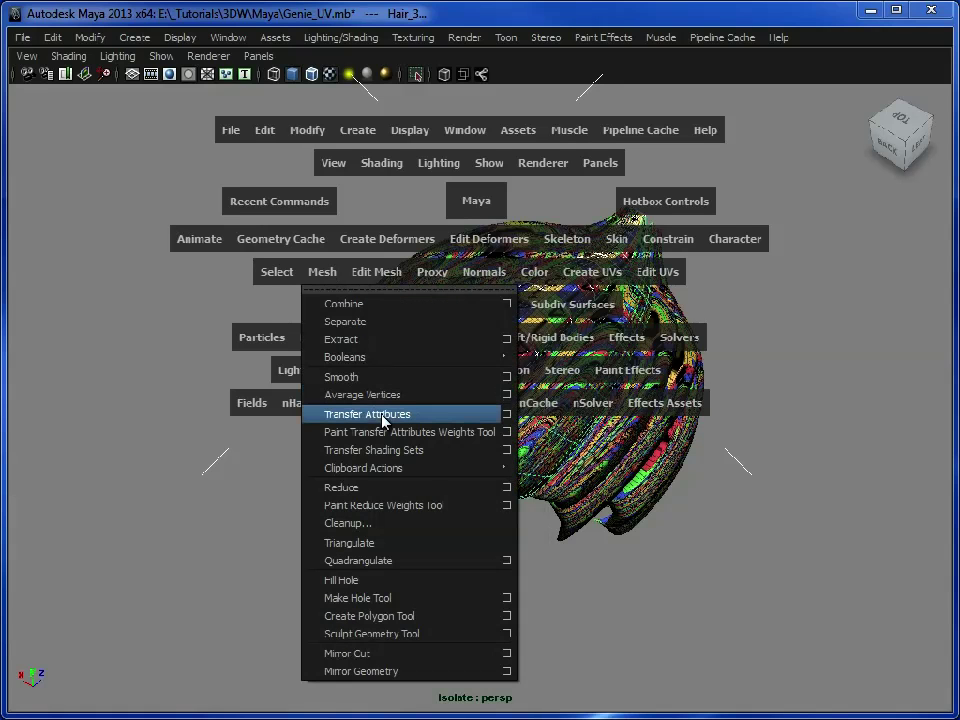
{"action": "left_click", "coordinate": [510, 414]}
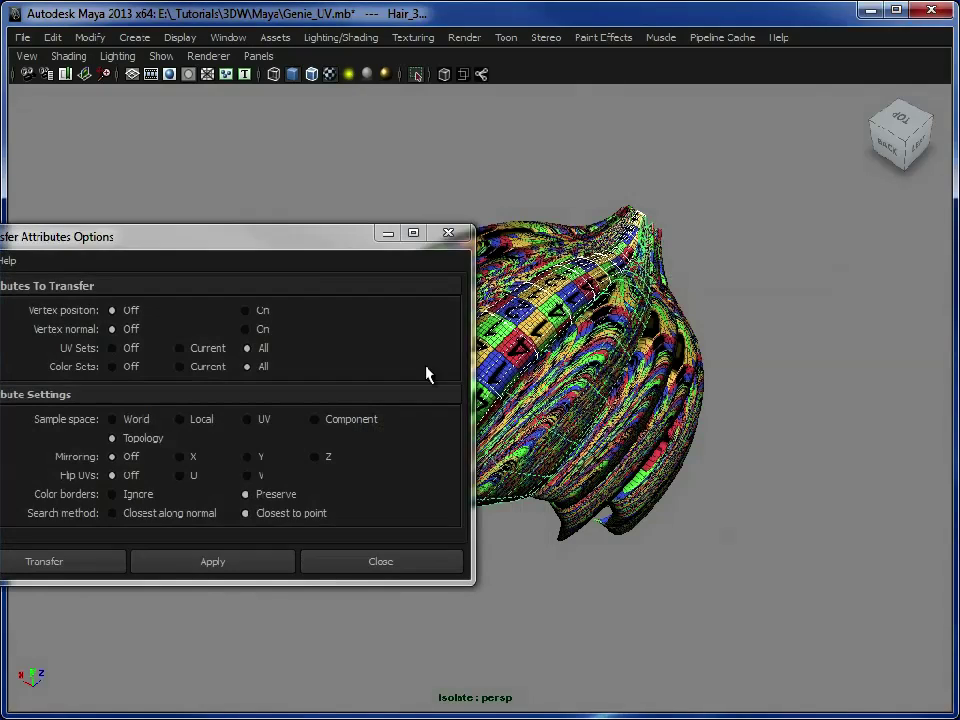
- Reset the Transfer Attributes settings, set the sample space to Topology and apply the transfer from Hair_2 to Hair_3
{"action": "left_click_drag", "start_coordinate": [308, 245], "coordinate": [376, 145]}
{"action": "left_click", "coordinate": [72, 159]}
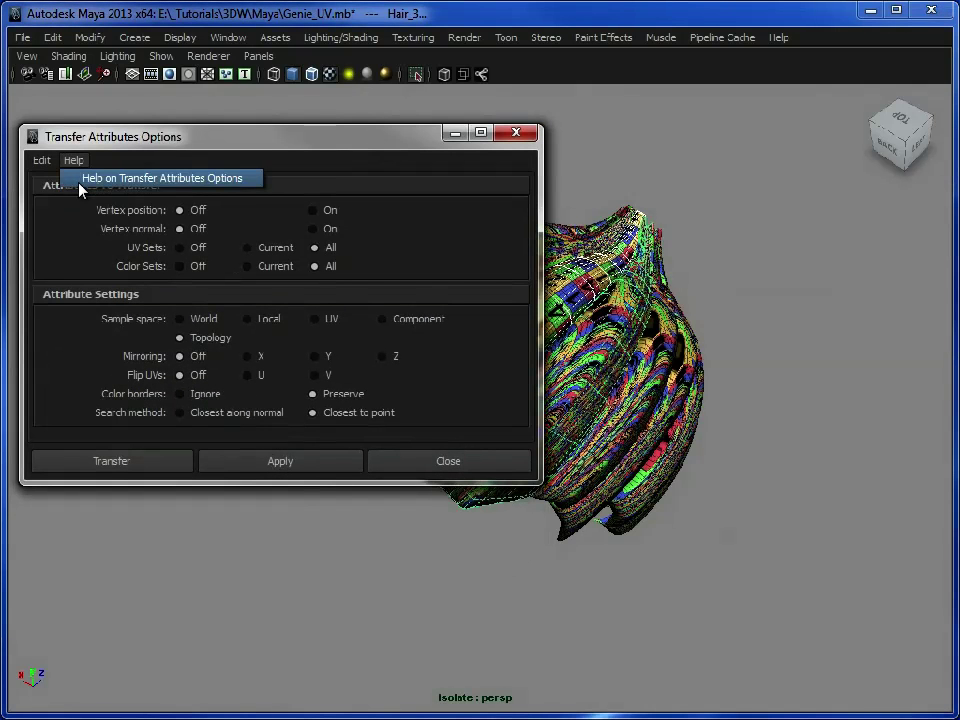
{"action": "mouse_move", "coordinate": [42, 168]}
{"action": "left_click", "coordinate": [48, 200]}
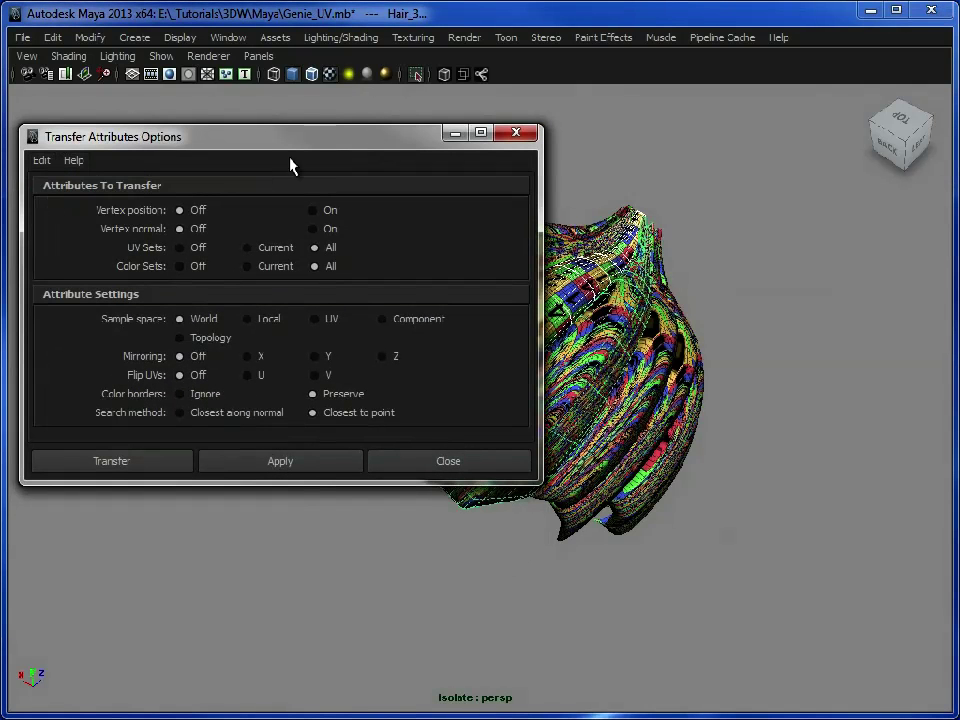
{"action": "left_click_drag", "start_coordinate": [287, 145], "coordinate": [279, 129]}
{"action": "left_click_drag", "start_coordinate": [690, 354], "coordinate": [677, 334], "text": "alt"}
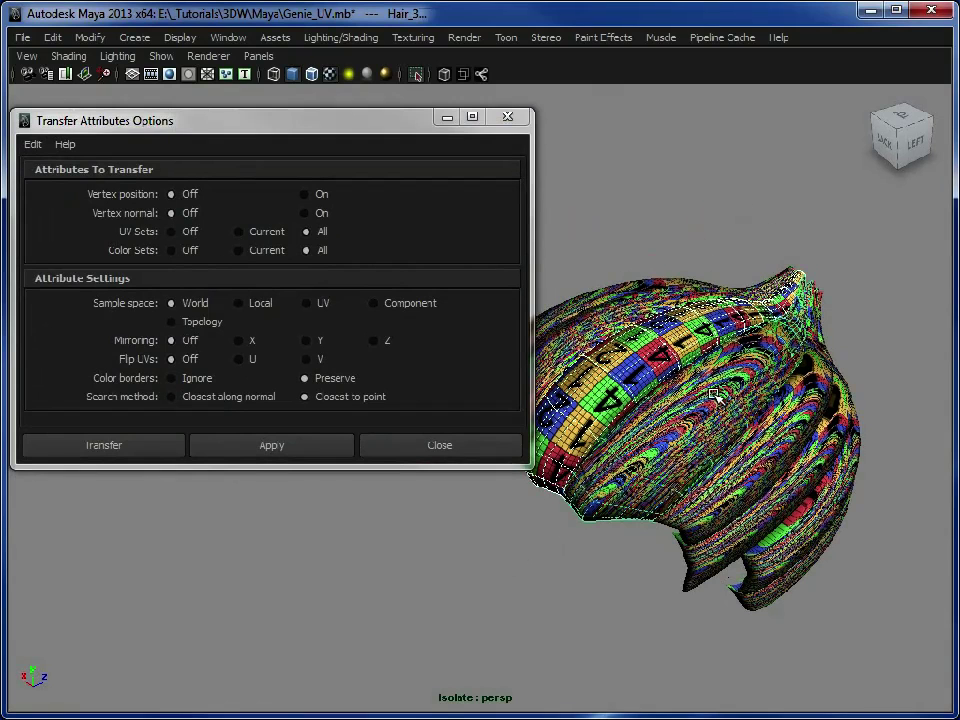
{"action": "left_click", "coordinate": [195, 325]}
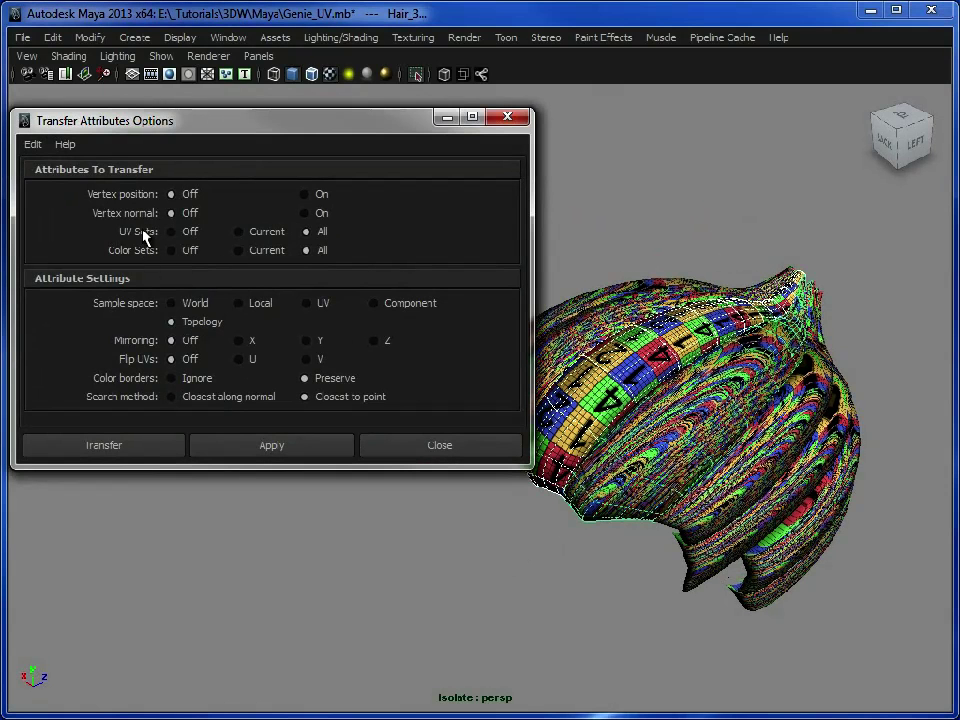
{"action": "left_click", "coordinate": [296, 440]}
- Open the UV Texture Editor and compare the UV layouts of Hair_2 and Hair_3
{"action": "mouse_move", "coordinate": [762, 418]}
{"action": "left_mouse_down", "text": "alt"}
{"action": "mouse_move", "coordinate": [762, 470]}
{"action": "mouse_move", "coordinate": [767, 402]}
{"action": "left_mouse_up", "text": "alt"}
{"action": "left_click", "coordinate": [685, 352]}
{"action": "left_click", "coordinate": [722, 408], "text": "shift"}
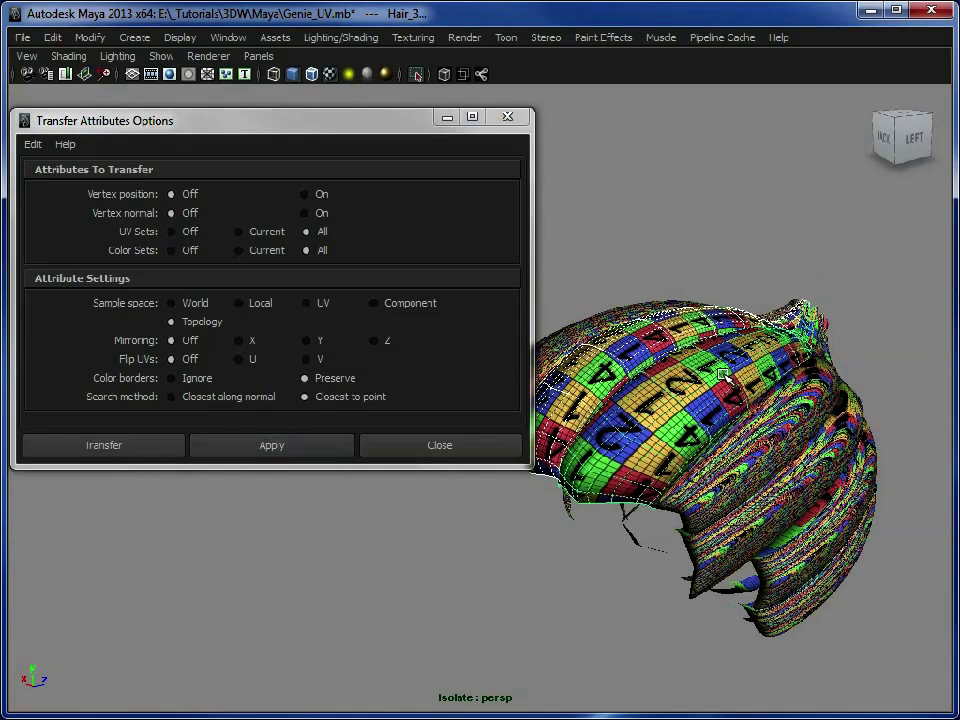
{"action": "left_click", "coordinate": [228, 37]}
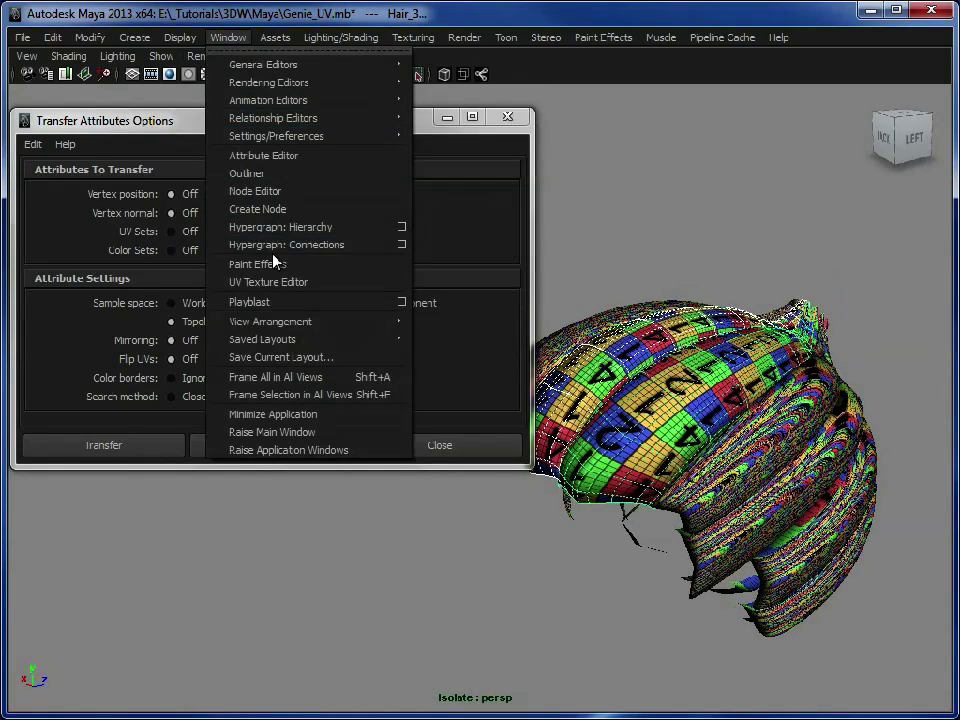
{"action": "left_click", "coordinate": [278, 284]}
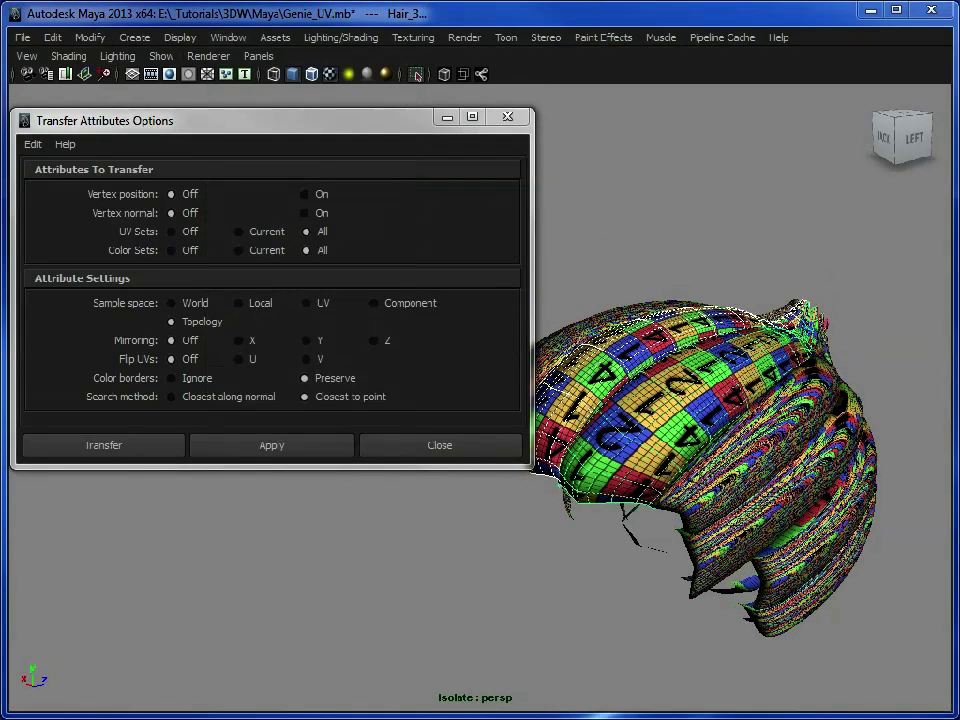
{"action": "right_click_drag", "start_coordinate": [386, 536], "coordinate": [235, 499], "text": "alt"}
{"action": "left_click", "coordinate": [697, 399]}
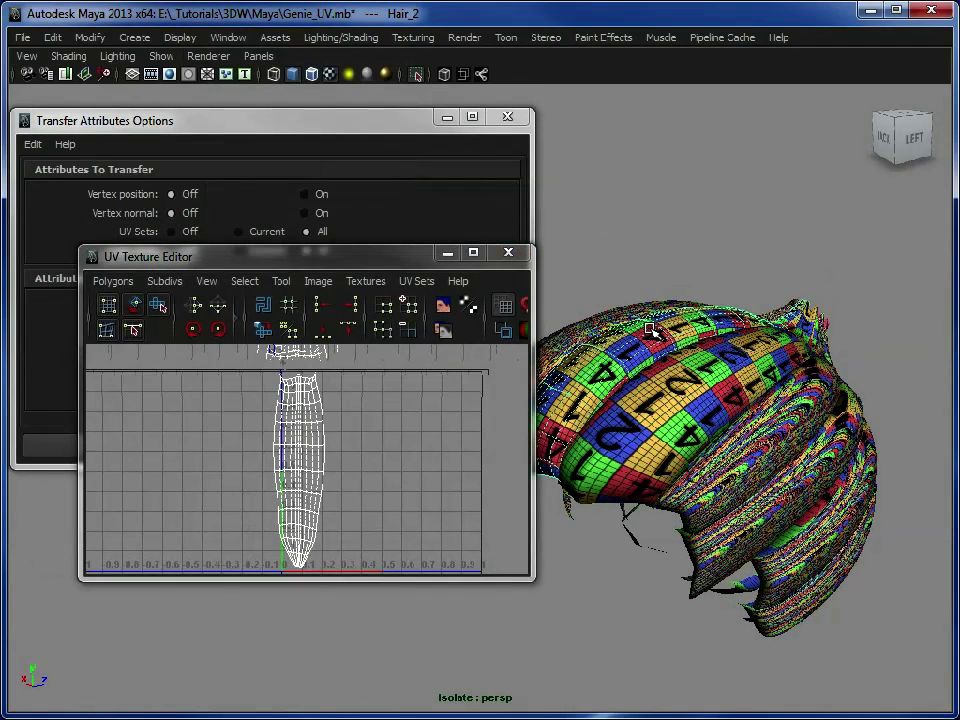
{"action": "left_click", "coordinate": [697, 399]}
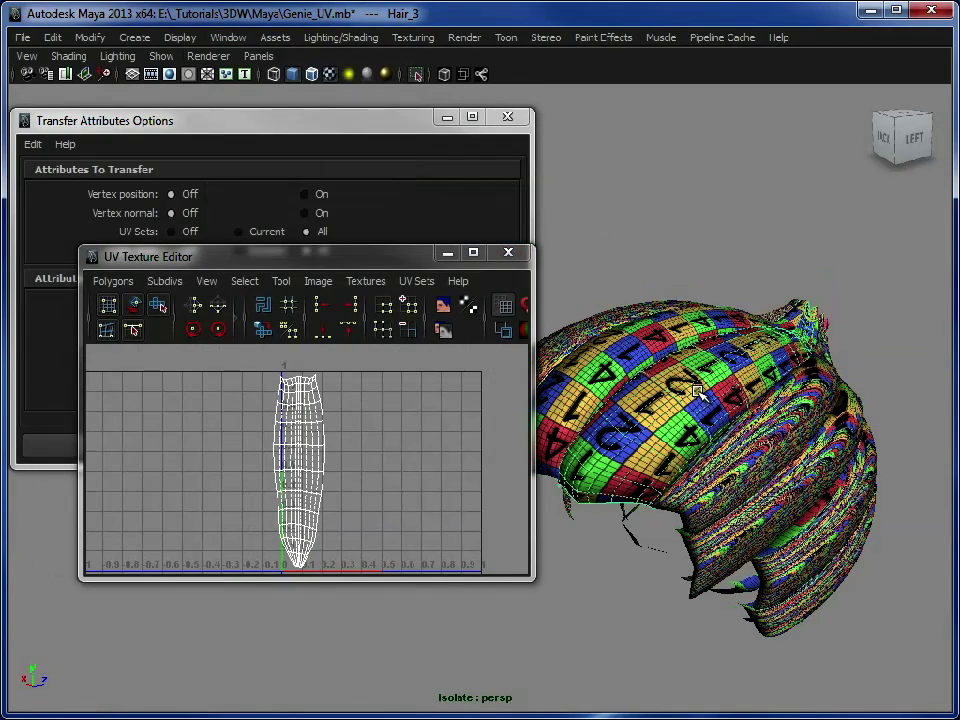
- Close the UV Texture Editor and the Transfer Attributes options
{"action": "left_click", "coordinate": [508, 252]}
{"action": "left_click_drag", "start_coordinate": [690, 405], "coordinate": [722, 385], "text": "alt"}
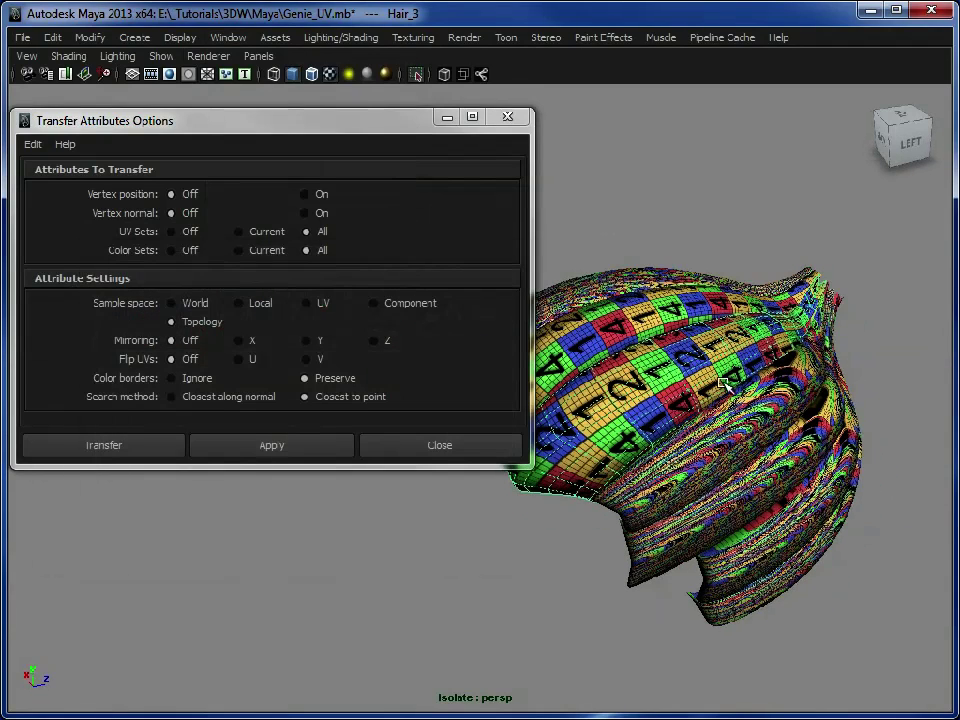
{"action": "left_click", "coordinate": [507, 117]}
{"action": "left_click_drag", "start_coordinate": [478, 302], "coordinate": [477, 360], "text": "alt"}
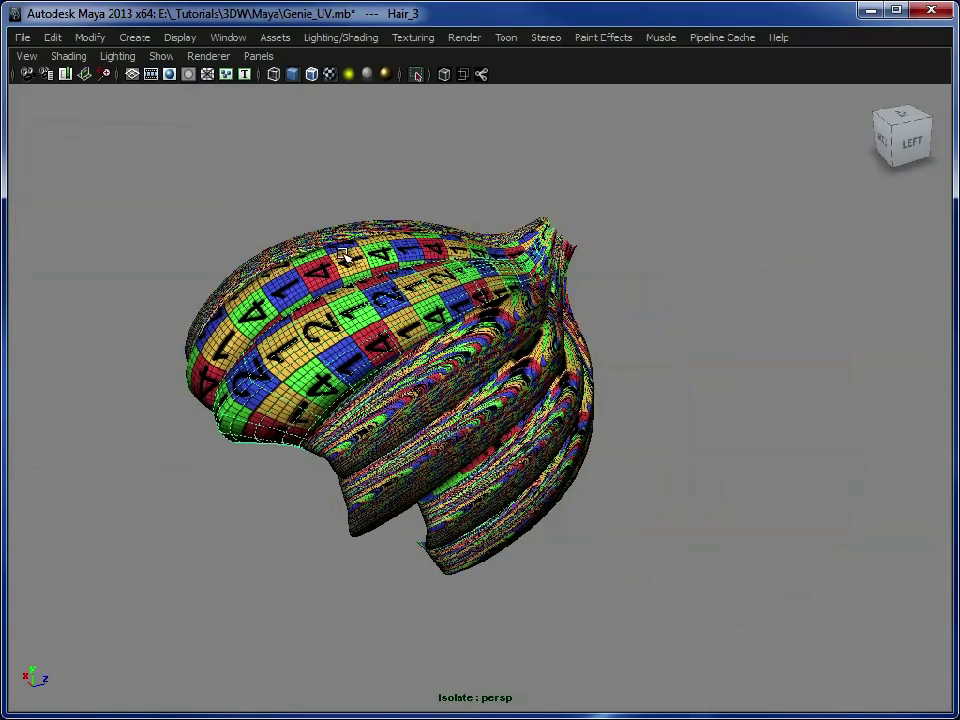
- Repeat the UV transfer from Hair_2 to the adjacent strips Hair_4, Hair_5 and Hair_6
{"action": "left_click", "coordinate": [413, 393]}
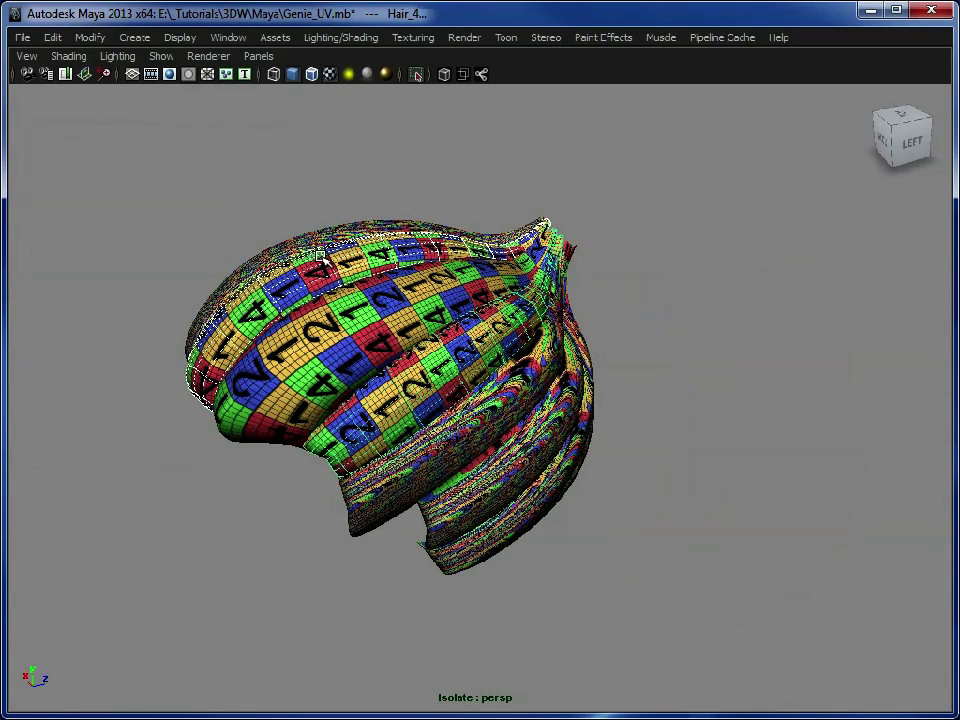
{"action": "left_click", "coordinate": [447, 442]}
{"action": "key", "text": "g"}
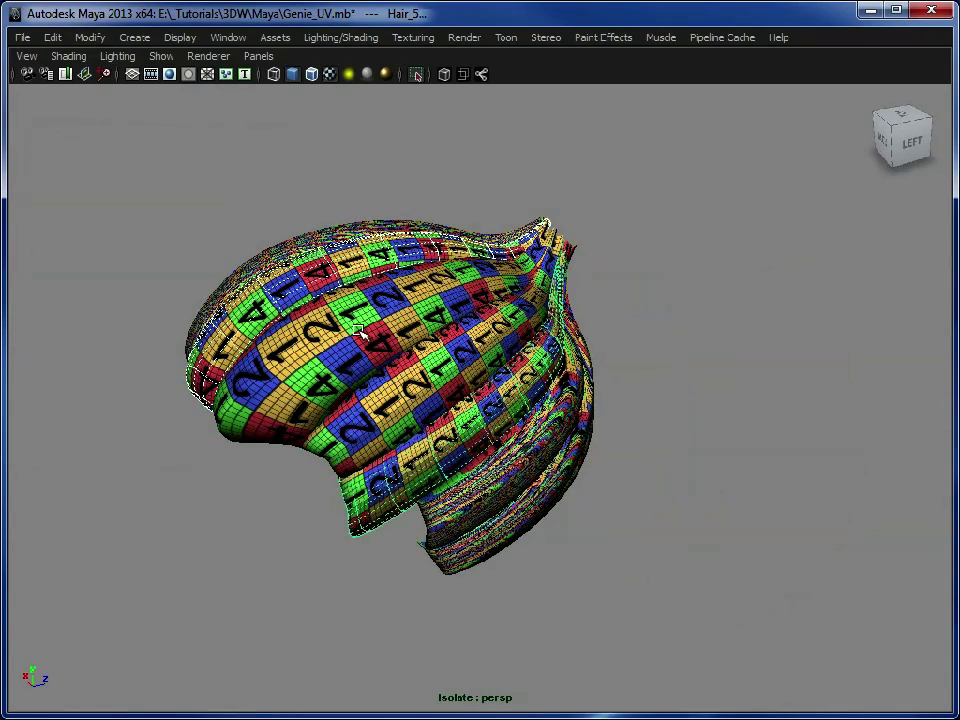
{"action": "left_click", "coordinate": [323, 272]}
{"action": "left_click_drag", "start_coordinate": [640, 505], "coordinate": [534, 452], "text": "alt"}
{"action": "left_click", "coordinate": [472, 430]}
{"action": "key", "text": "g"}
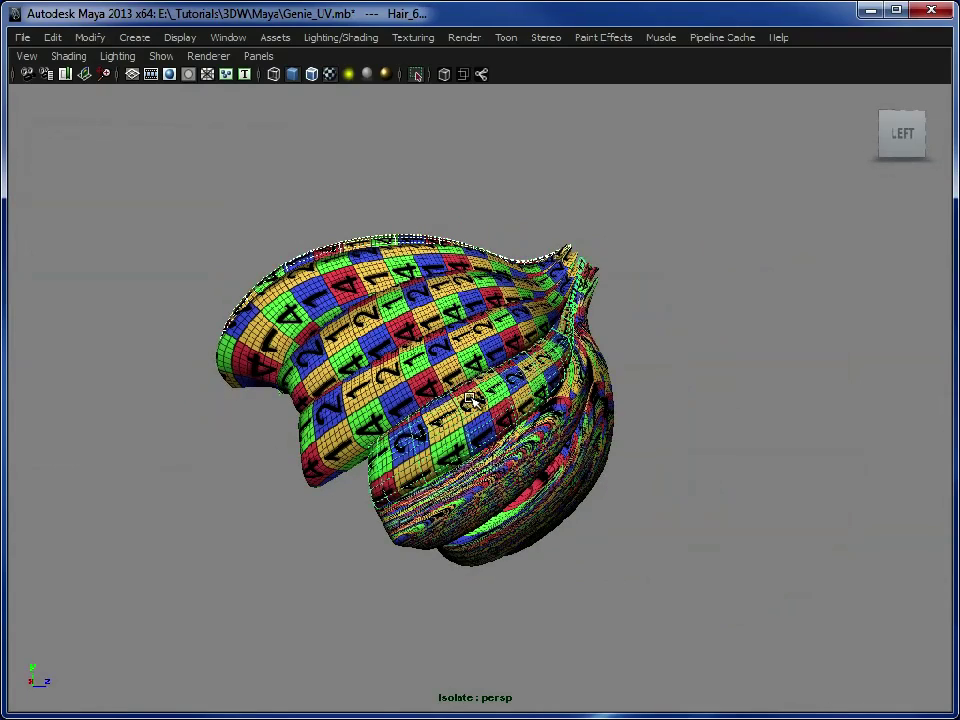
- Transfer the Hair_2 UVs to the next distorted strips, working from the left side of the head round to the front
{"action": "left_click_drag", "start_coordinate": [412, 272], "coordinate": [300, 220], "text": "alt"}
{"action": "left_click", "coordinate": [514, 464]}
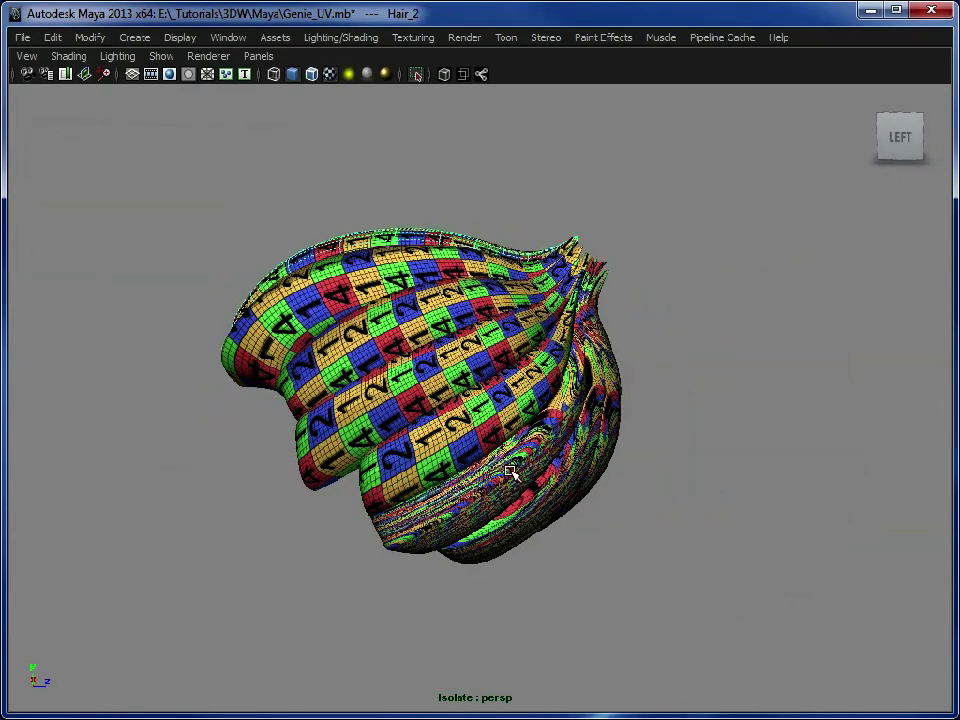
{"action": "left_click", "coordinate": [527, 482]}
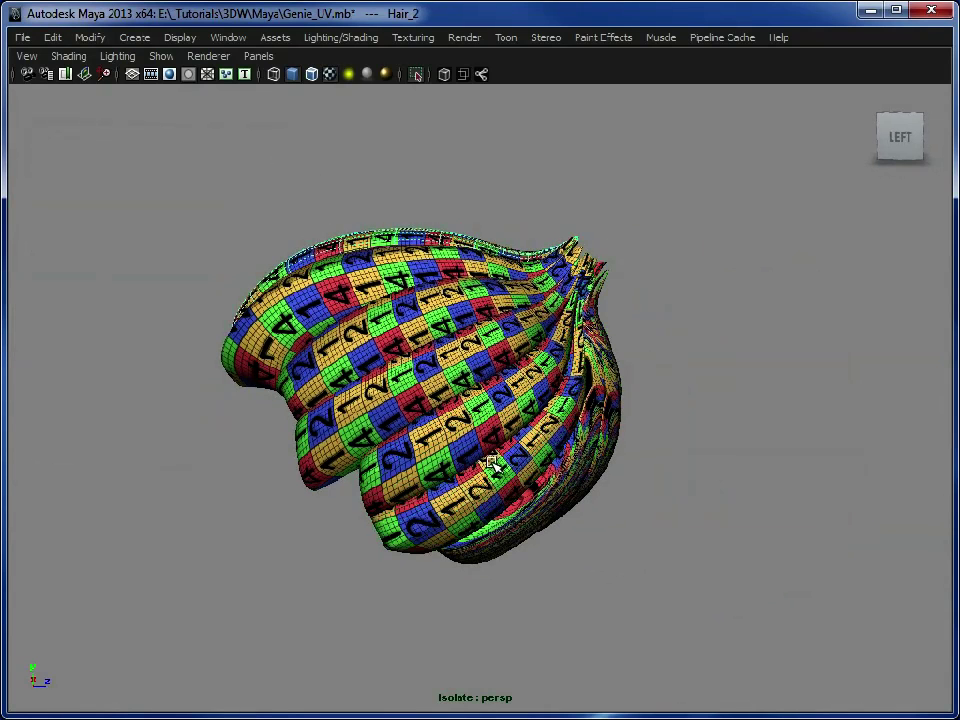
{"action": "left_click", "coordinate": [541, 487]}
{"action": "left_click_drag", "start_coordinate": [541, 487], "coordinate": [521, 495], "text": "alt"}
{"action": "left_click", "coordinate": [556, 471]}
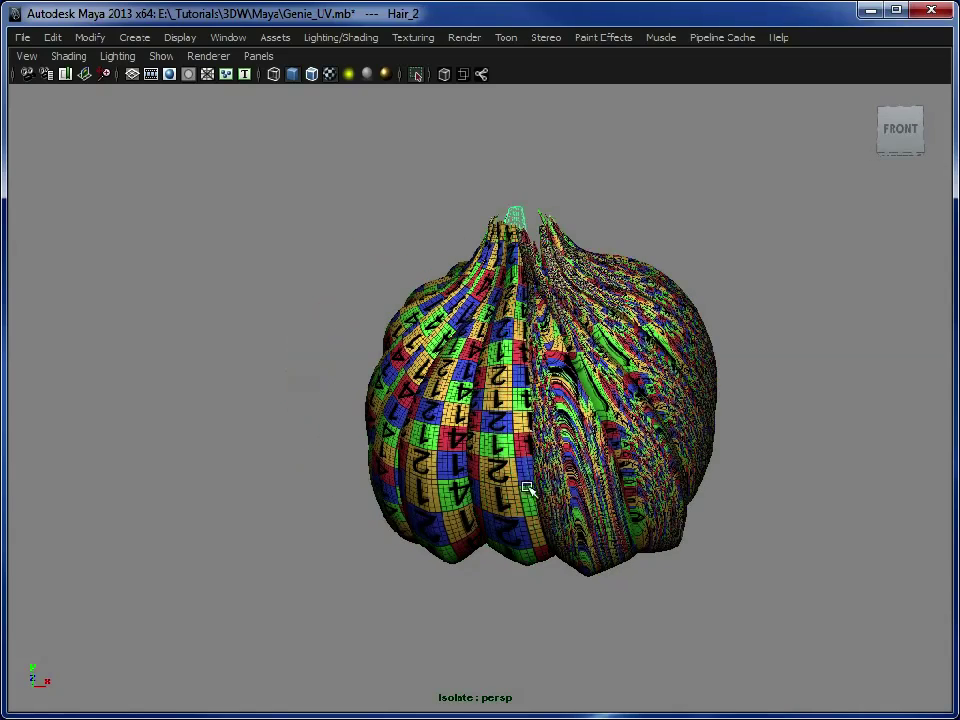
- Transfer the Hair_2 UVs to the strips from Hair_10 through Hair_12 between the head's front and right side
{"action": "left_click", "coordinate": [588, 490]}
{"action": "key", "text": "g"}
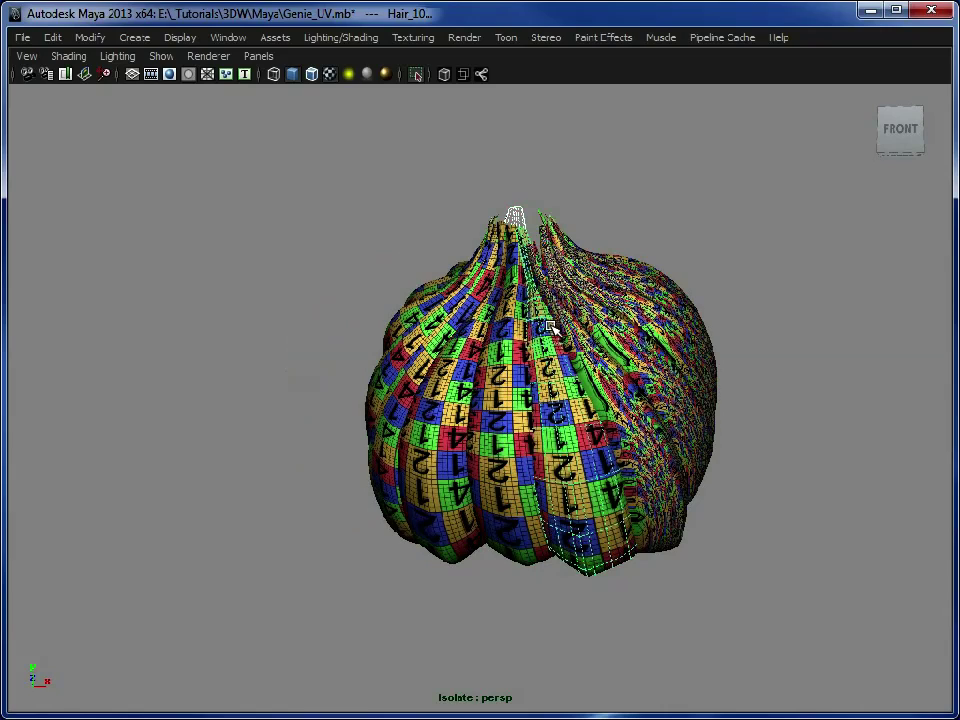
{"action": "left_click", "coordinate": [582, 501], "text": "shift"}
{"action": "left_click_drag", "start_coordinate": [648, 480], "coordinate": [560, 545], "text": "alt"}
{"action": "left_click", "coordinate": [659, 554]}
{"action": "left_click", "coordinate": [566, 491]}
{"action": "key", "text": "g"}
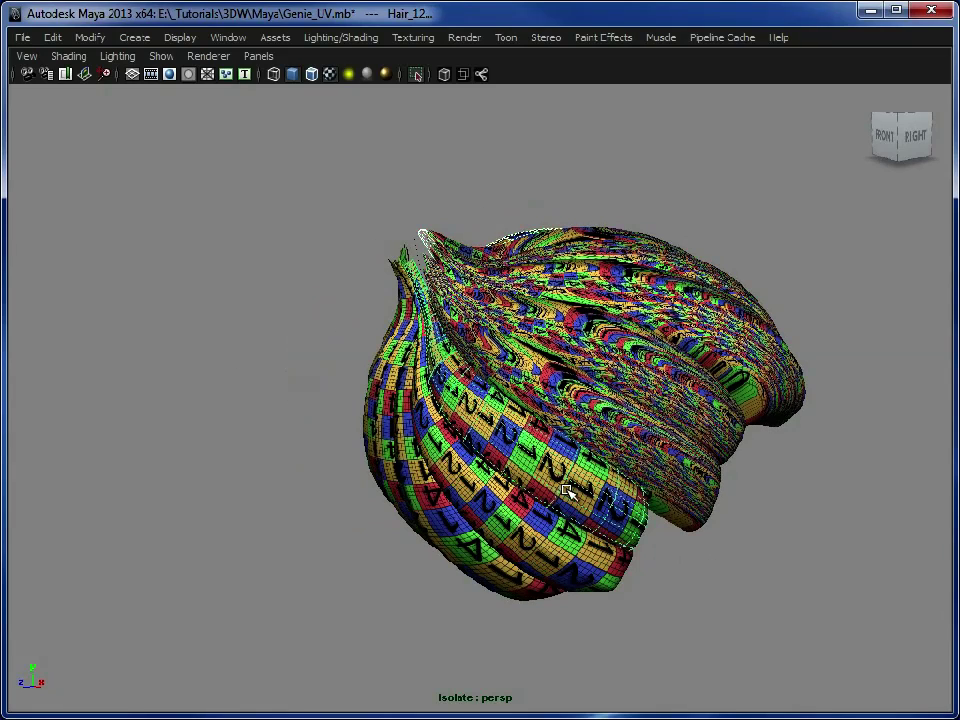
- Transfer the Hair_2 UVs to Hair_13 and the remaining distorted strips round to the back of the head
{"action": "left_click", "coordinate": [638, 452]}
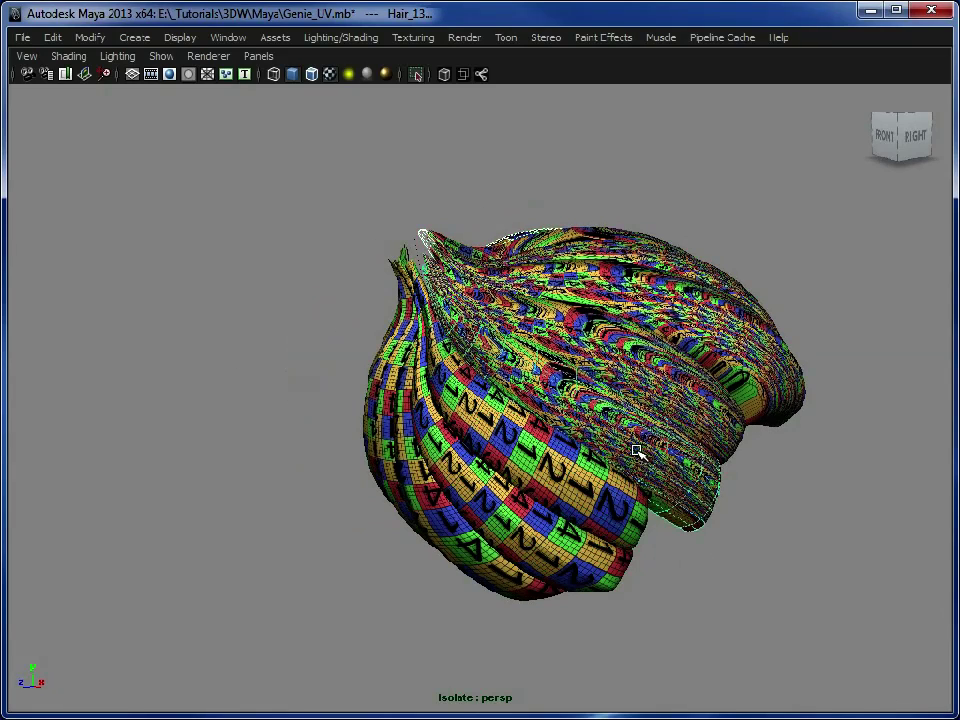
{"action": "left_click_drag", "start_coordinate": [750, 465], "coordinate": [515, 488], "text": "alt"}
{"action": "left_click", "coordinate": [615, 462]}
{"action": "left_click", "coordinate": [550, 472]}
{"action": "left_click", "coordinate": [565, 456]}
{"action": "key", "text": "g"}
{"action": "left_click", "coordinate": [486, 505], "text": "shift"}
{"action": "left_click", "coordinate": [555, 480], "text": "shift"}
{"action": "key", "text": "g"}
{"action": "left_click", "coordinate": [548, 478]}
{"action": "left_click_drag", "start_coordinate": [718, 531], "coordinate": [656, 521], "text": "alt"}
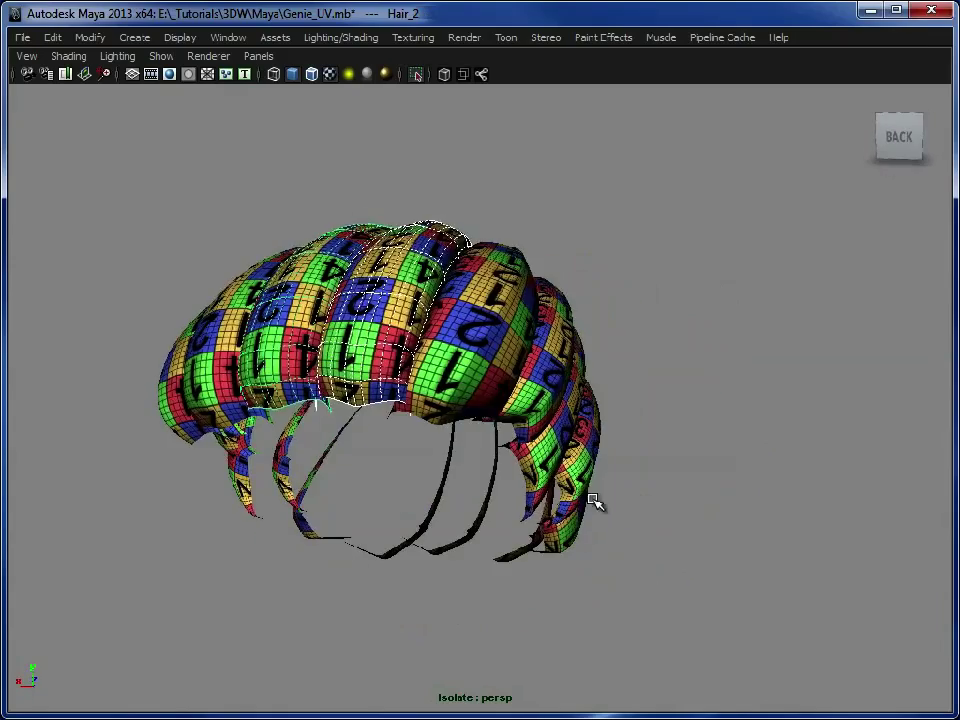
- Clear the selection, select all the hair strips together and open their shared layout in the UV Texture Editor
{"action": "left_click", "coordinate": [666, 206]}
{"action": "left_click_drag", "start_coordinate": [666, 206], "coordinate": [577, 289], "text": "alt"}
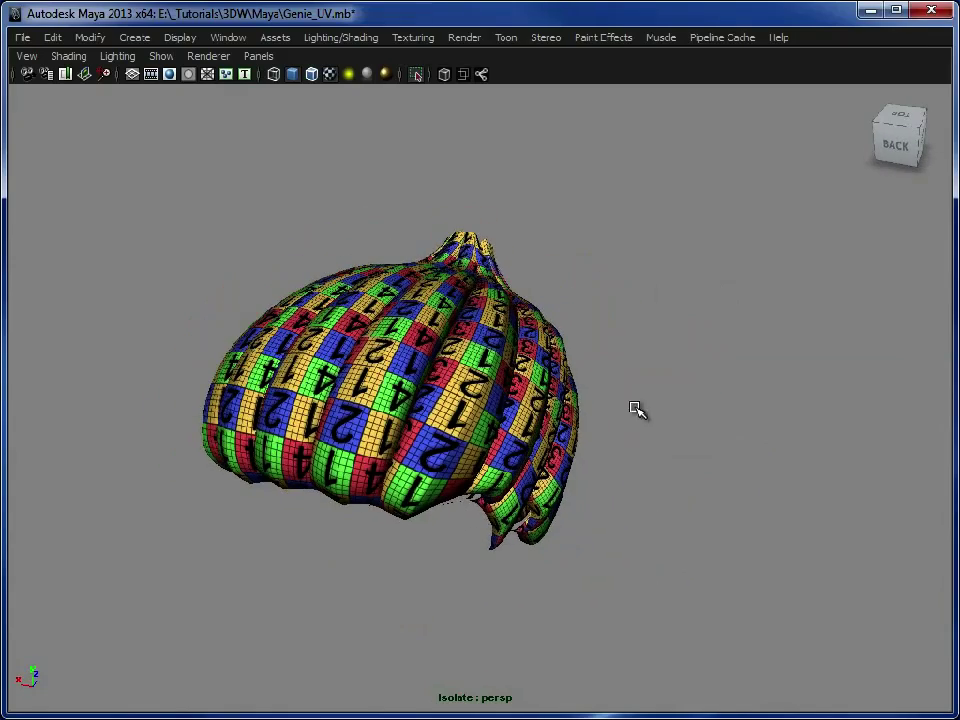
{"action": "left_click_drag", "start_coordinate": [487, 324], "coordinate": [609, 420], "text": "alt"}
{"action": "left_click_drag", "start_coordinate": [294, 200], "coordinate": [738, 506]}
{"action": "left_click", "coordinate": [232, 37]}
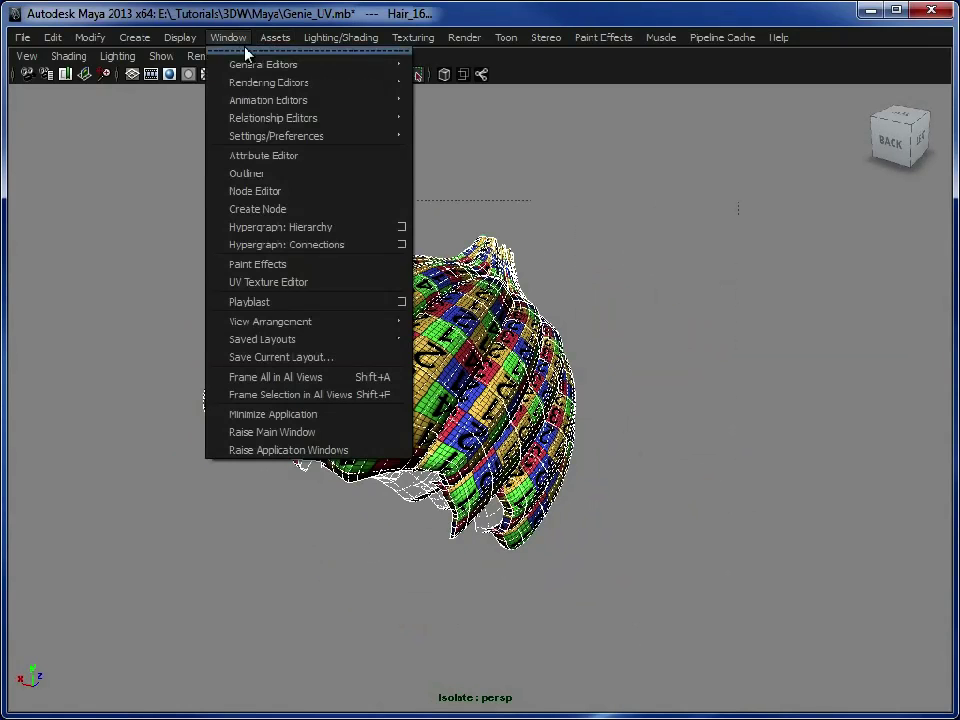
{"action": "left_click", "coordinate": [300, 283]}
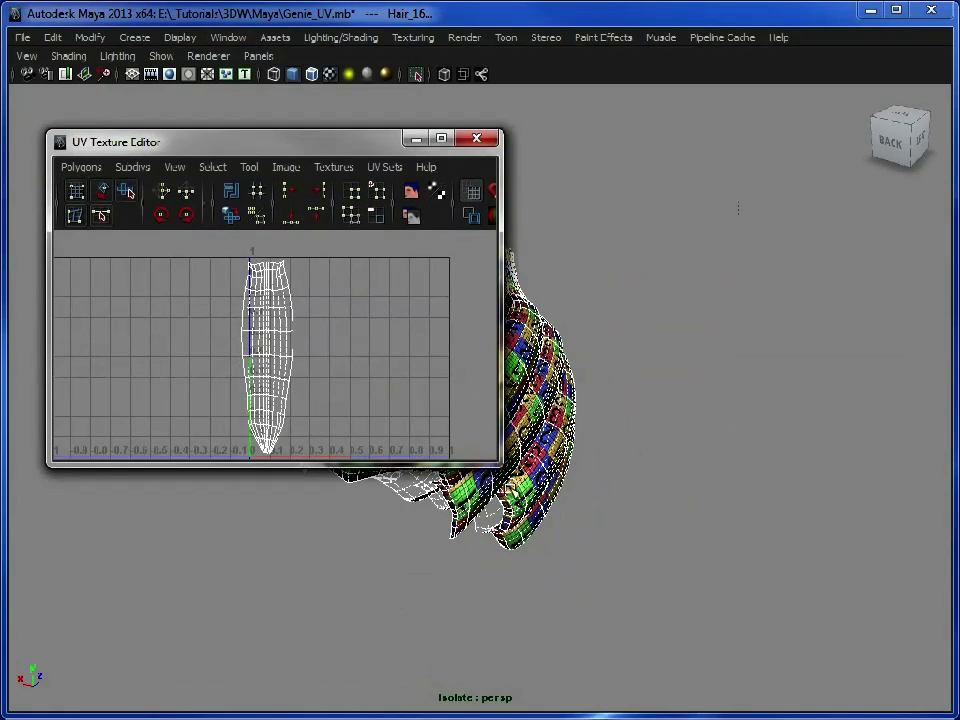
- Enlarge the UV Texture Editor, move all the overlapping strip UVs about 0.4 units in positive U, and close the editor
{"action": "left_click_drag", "start_coordinate": [493, 462], "coordinate": [616, 578]}
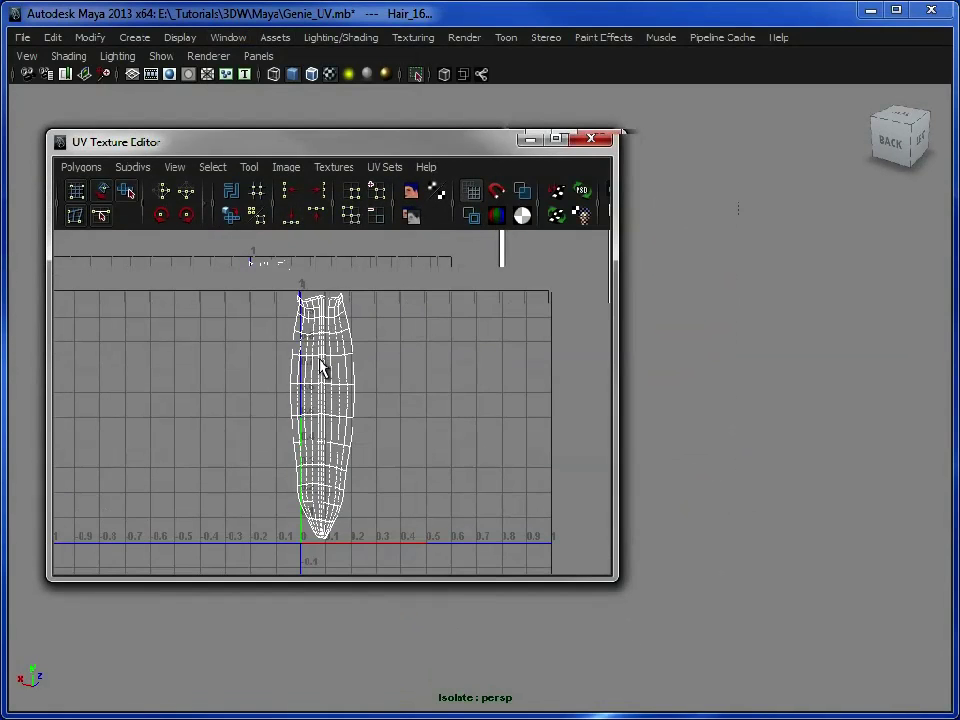
{"action": "left_click_drag", "start_coordinate": [258, 271], "coordinate": [400, 560]}
{"action": "left_click_drag", "start_coordinate": [321, 416], "coordinate": [421, 412]}
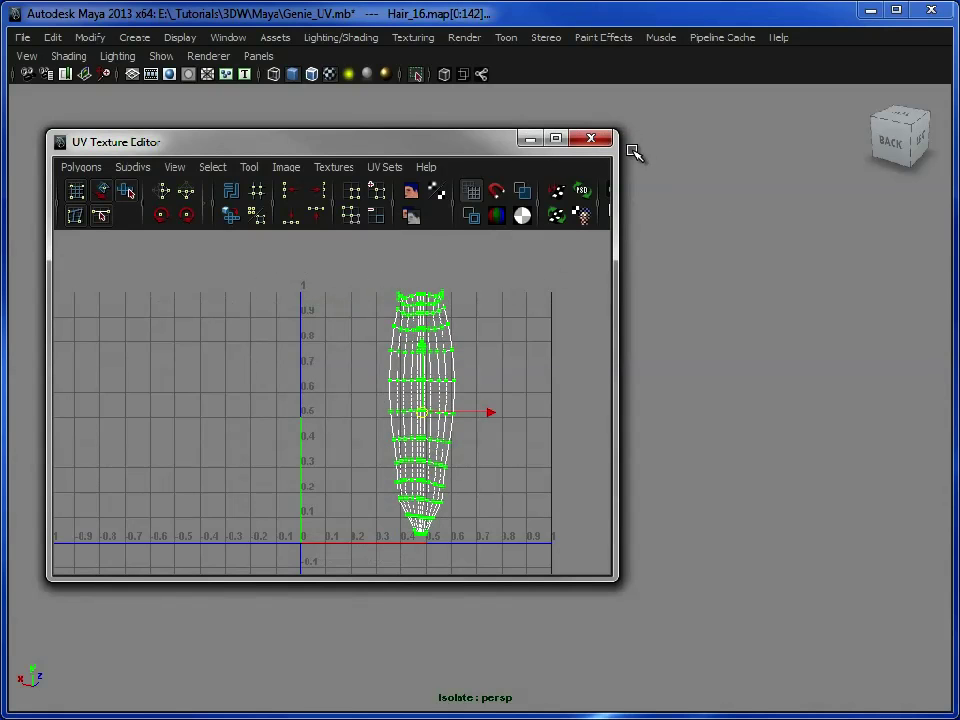
{"action": "left_click", "coordinate": [591, 138]}
- Reselect all the hair strips as objects and delete their construction history
{"action": "left_click_drag", "start_coordinate": [304, 196], "coordinate": [760, 497]}
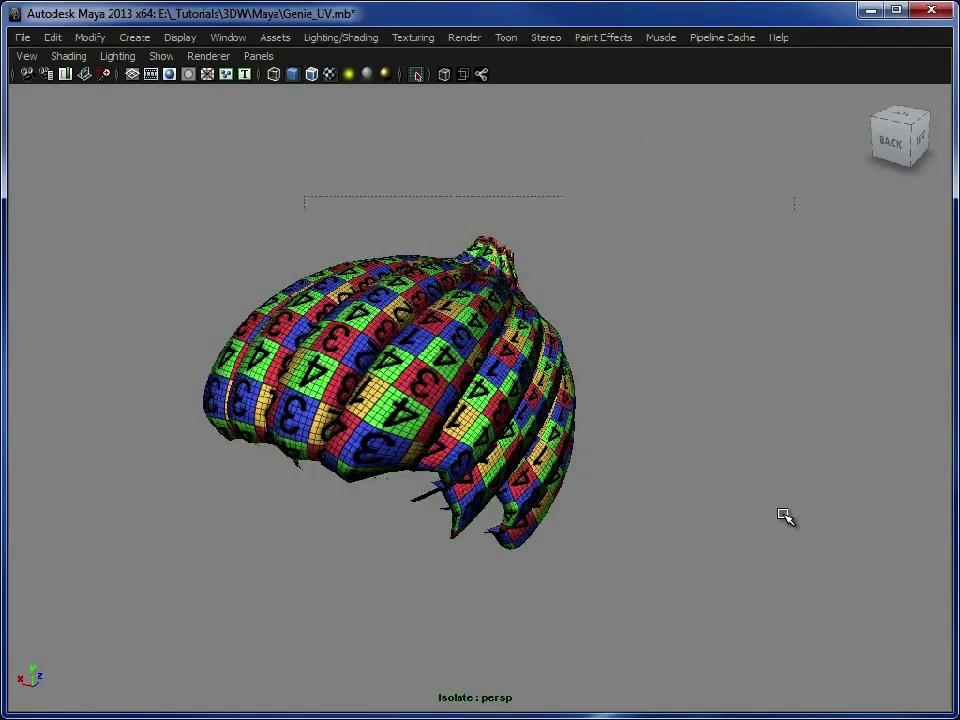
{"action": "left_click", "coordinate": [54, 39]}
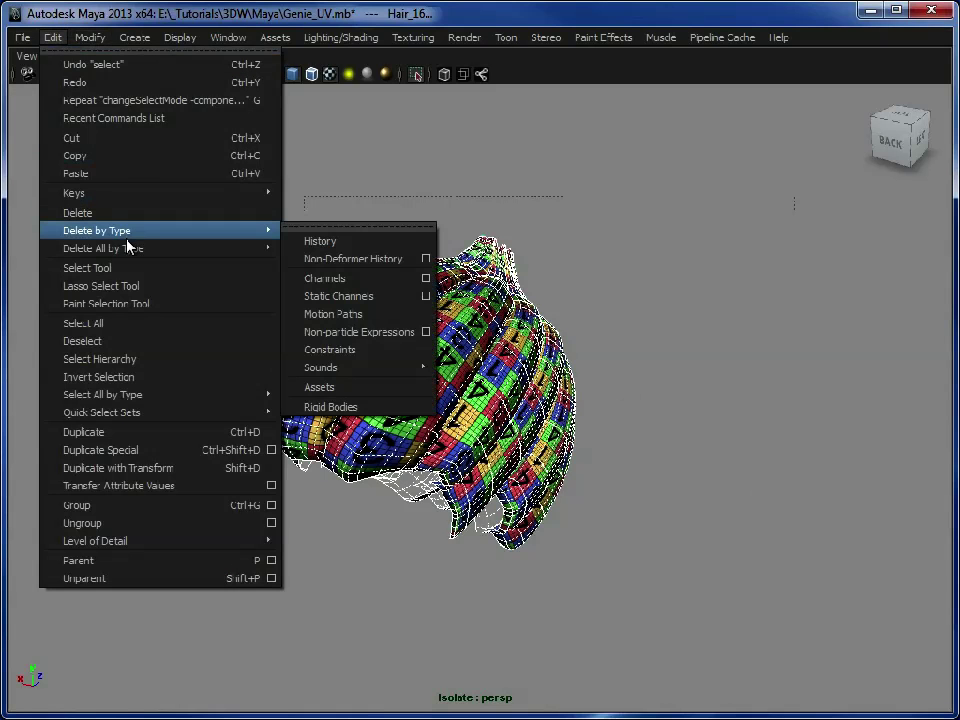
{"action": "mouse_move", "coordinate": [130, 255]}
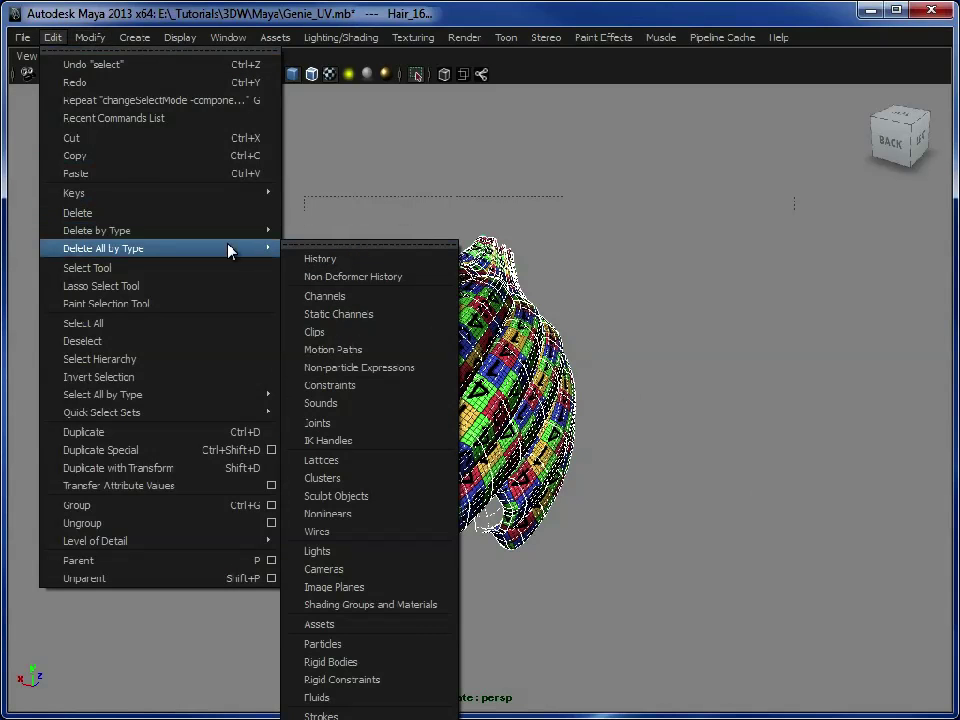
{"action": "mouse_move", "coordinate": [240, 231]}
{"action": "left_click", "coordinate": [300, 241]}
{"action": "left_click_drag", "start_coordinate": [298, 236], "coordinate": [591, 369], "text": "alt"}
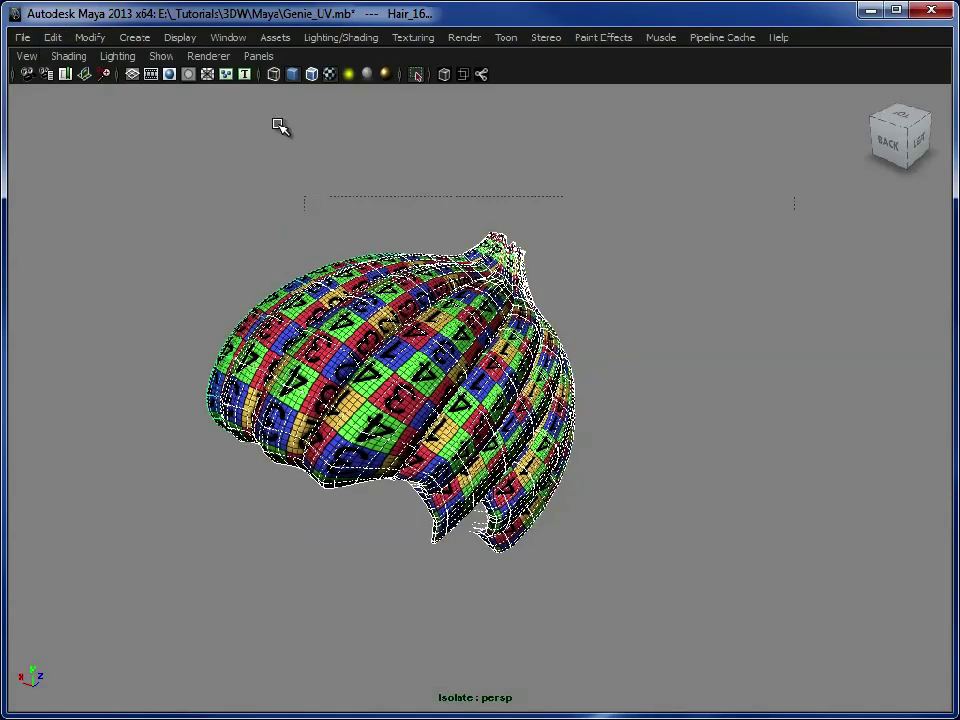
- Turn off view isolation for the hair strips and bring the whole genie into view
{"action": "left_click", "coordinate": [170, 60]}
{"action": "mouse_move", "coordinate": [188, 92]}
{"action": "left_click", "coordinate": [330, 94]}
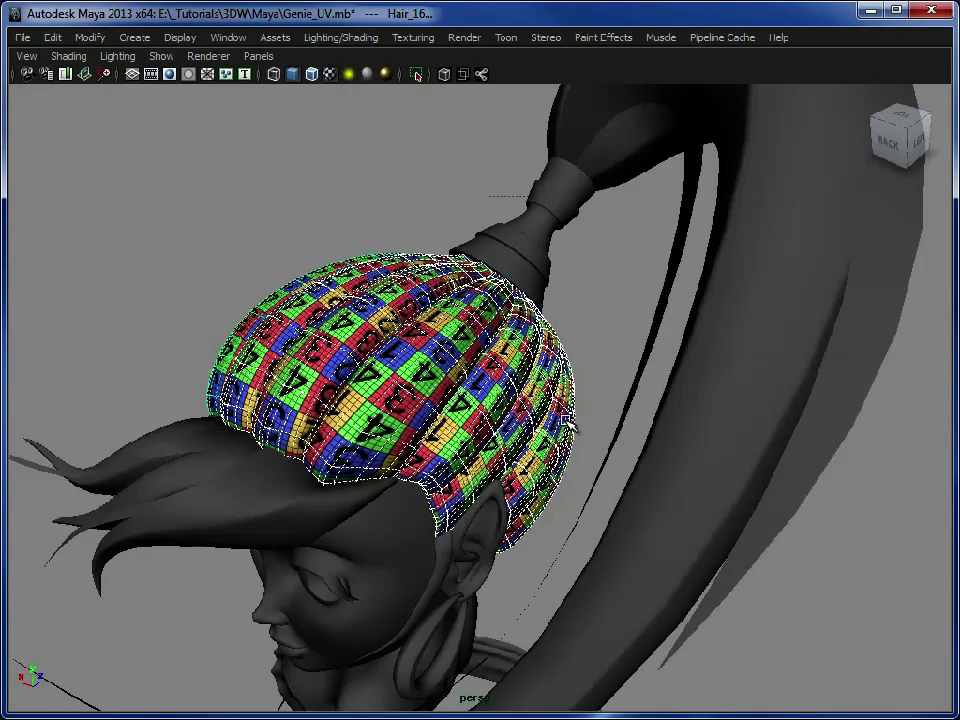
{"action": "left_click_drag", "start_coordinate": [583, 435], "coordinate": [680, 390], "text": "alt"}
{"action": "right_click_drag", "start_coordinate": [680, 390], "coordinate": [466, 384], "text": "alt"}
{"action": "middle_click_drag", "start_coordinate": [466, 384], "coordinate": [469, 232], "text": "alt"}
{"action": "left_click_drag", "start_coordinate": [459, 258], "coordinate": [422, 300], "text": "alt"}
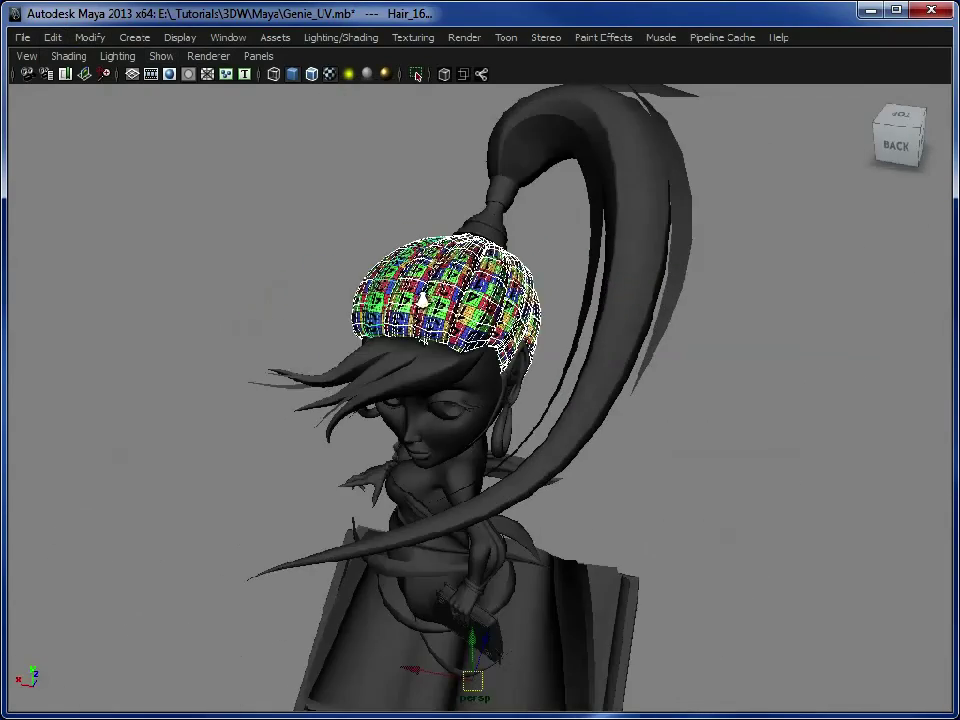
- Examine the loose fringe strands above the genie's face from several angles, selecting Hair_18 and Hair_19 individually
{"action": "right_click_drag", "start_coordinate": [422, 300], "coordinate": [472, 220], "text": "alt"}
{"action": "middle_click_drag", "start_coordinate": [358, 379], "coordinate": [388, 434], "text": "alt"}
{"action": "right_click_drag", "start_coordinate": [388, 434], "coordinate": [463, 418], "text": "alt"}
{"action": "left_click_drag", "start_coordinate": [517, 446], "coordinate": [585, 422], "text": "alt"}
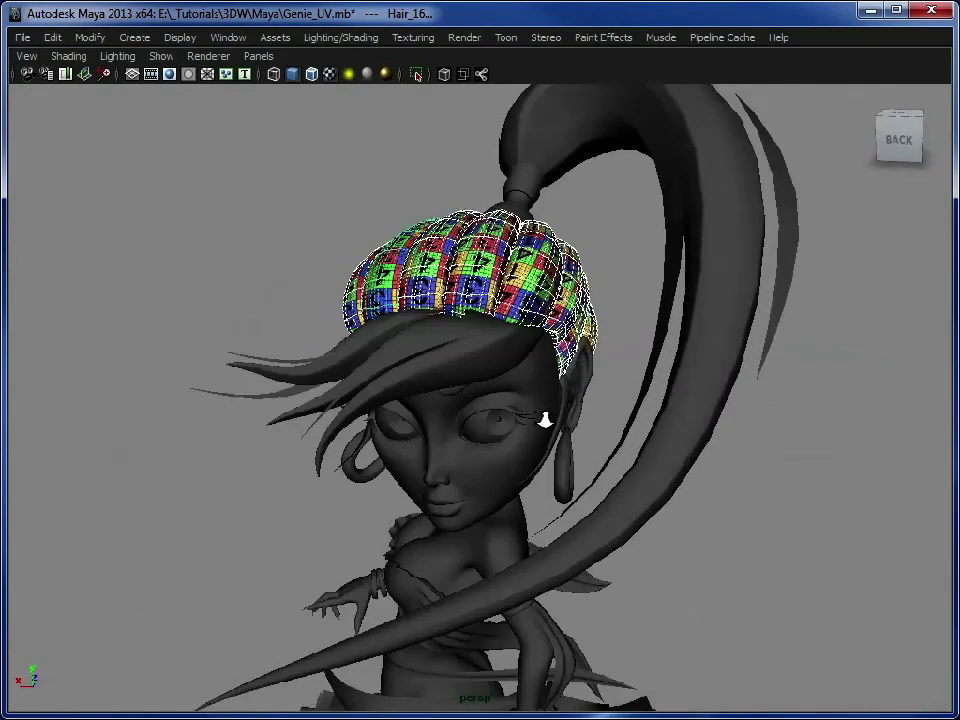
{"action": "right_click_drag", "start_coordinate": [585, 422], "coordinate": [645, 416], "text": "alt"}
{"action": "left_click", "coordinate": [505, 360]}
{"action": "left_click_drag", "start_coordinate": [505, 360], "coordinate": [489, 360], "text": "alt"}
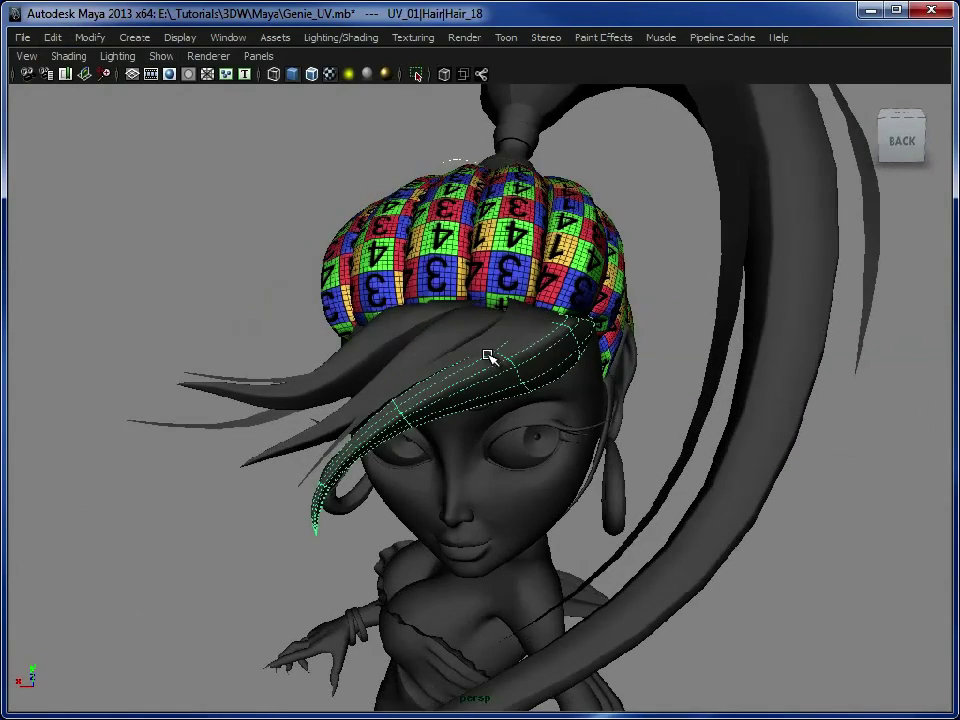
{"action": "left_click", "coordinate": [388, 325]}
{"action": "left_click", "coordinate": [385, 330]}
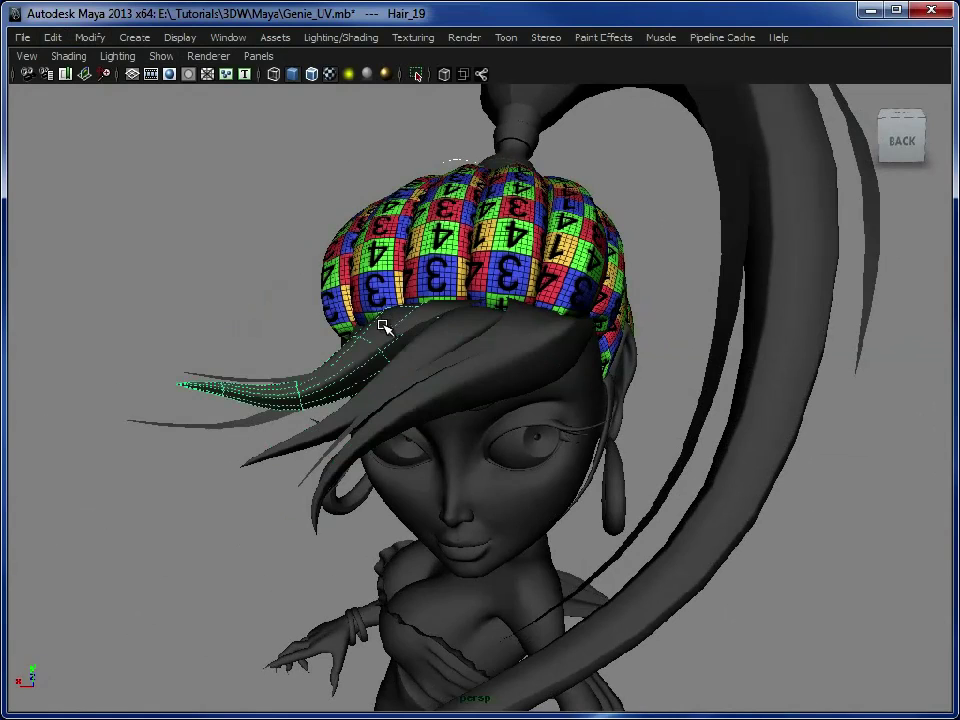
{"action": "left_click", "coordinate": [508, 357]}
{"action": "left_click_drag", "start_coordinate": [482, 437], "coordinate": [695, 368], "text": "alt"}
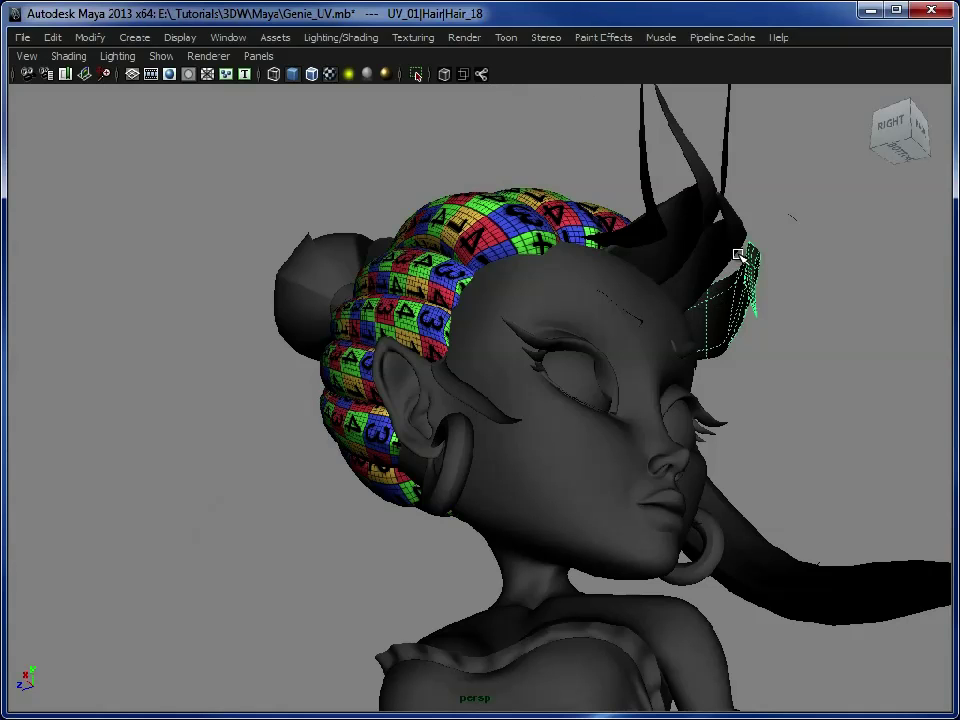
{"action": "left_click_drag", "start_coordinate": [737, 259], "coordinate": [645, 347], "text": "alt"}
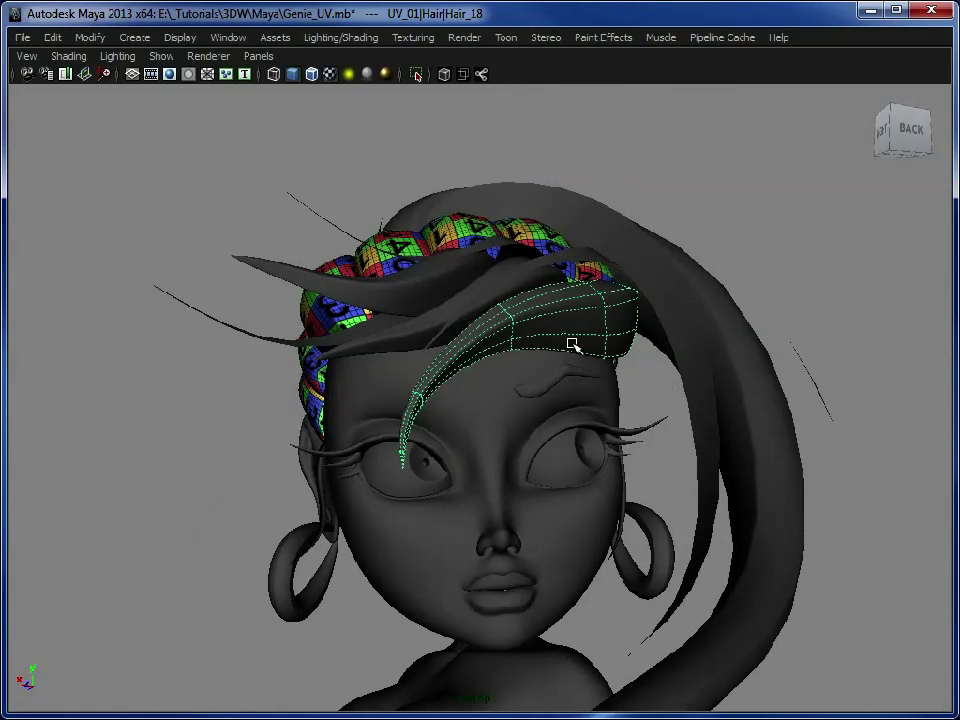
{"action": "left_click_drag", "start_coordinate": [572, 345], "coordinate": [570, 422], "text": "alt"}
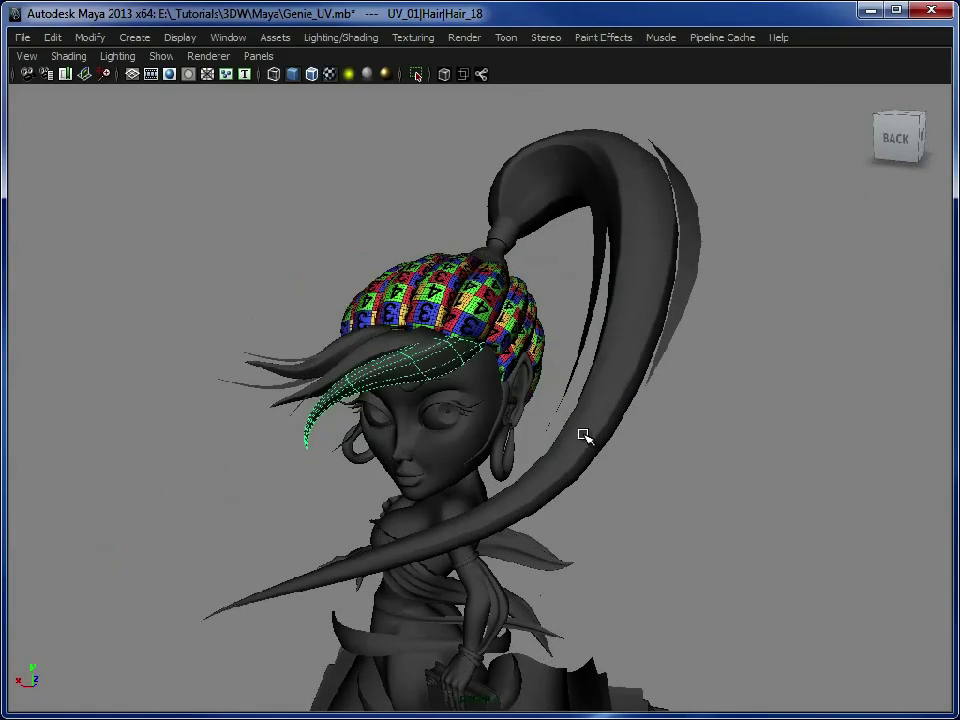
- Select the large ponytail strand Hair_17, inspect it around the model, and clear the selection
{"action": "left_click", "coordinate": [583, 436]}
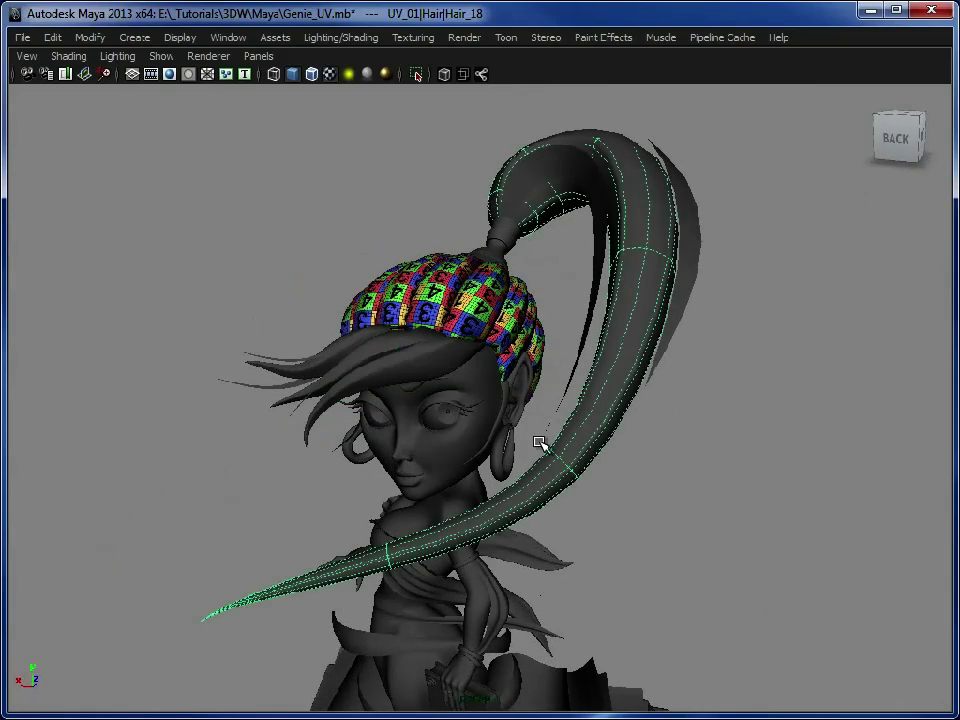
{"action": "left_click_drag", "start_coordinate": [510, 501], "coordinate": [421, 175], "text": "alt"}
{"action": "left_click_drag", "start_coordinate": [285, 499], "coordinate": [578, 372], "text": "alt"}
{"action": "key", "text": "ctrl+z"}
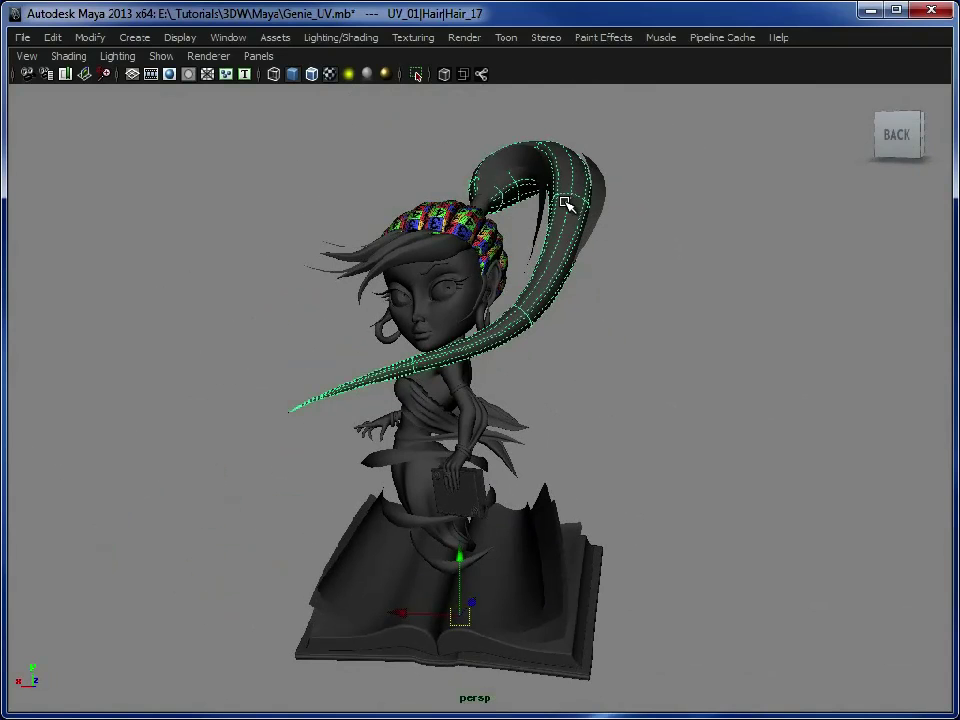
{"action": "left_click", "coordinate": [583, 381]}
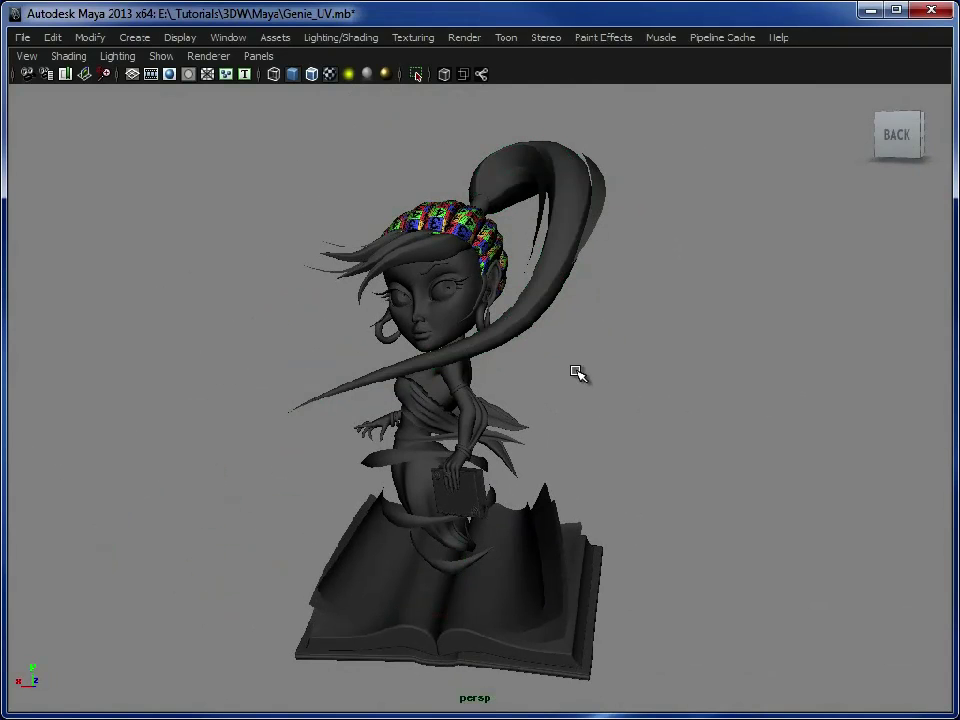
{"action": "left_click_drag", "start_coordinate": [579, 372], "coordinate": [574, 373], "text": "alt"}
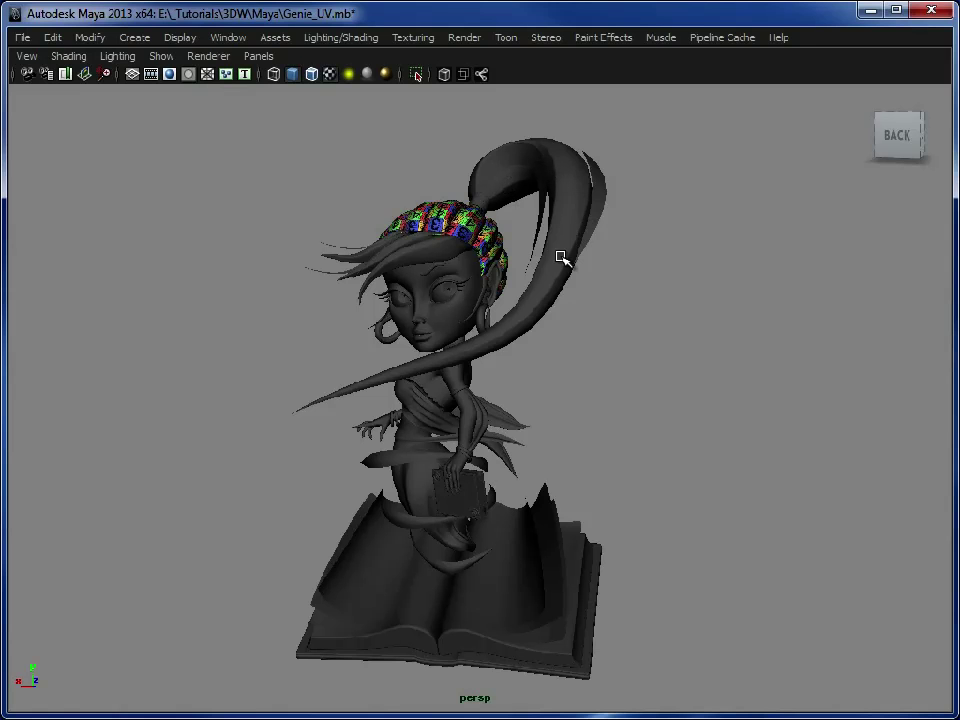
- Examine the fluttering pages on both sides of the large open book, selecting LargeBook_Flutter5 and LargeBook_Flutter4
{"action": "left_click_drag", "start_coordinate": [392, 497], "coordinate": [382, 500], "text": "alt"}
{"action": "right_click_drag", "start_coordinate": [382, 500], "coordinate": [589, 488], "text": "alt"}
{"action": "middle_click_drag", "start_coordinate": [516, 577], "coordinate": [504, 355], "text": "alt"}
{"action": "left_click", "coordinate": [548, 447]}
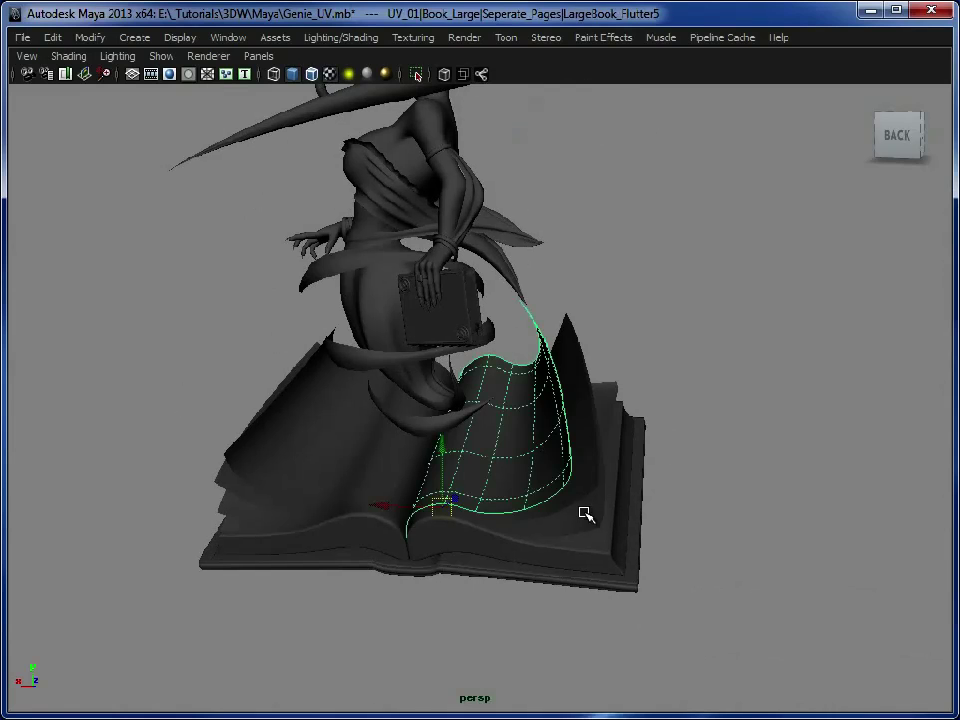
{"action": "left_click_drag", "start_coordinate": [573, 497], "coordinate": [317, 495], "text": "alt"}
{"action": "left_click", "coordinate": [298, 528]}
{"action": "left_click", "coordinate": [284, 509]}
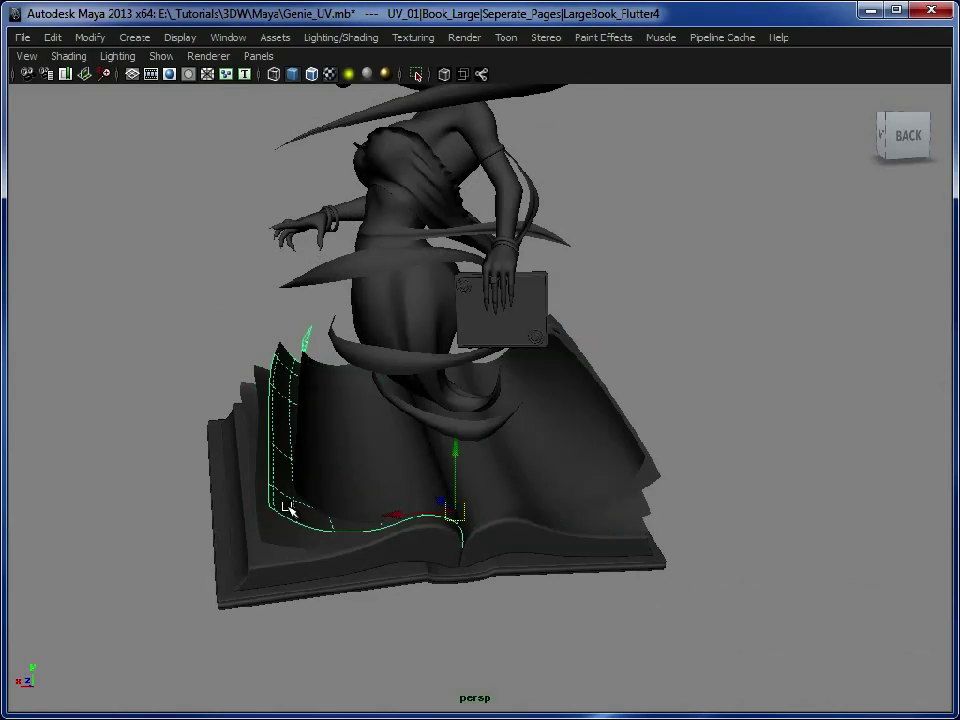
{"action": "middle_click_drag", "start_coordinate": [668, 335], "coordinate": [660, 463], "text": "alt"}
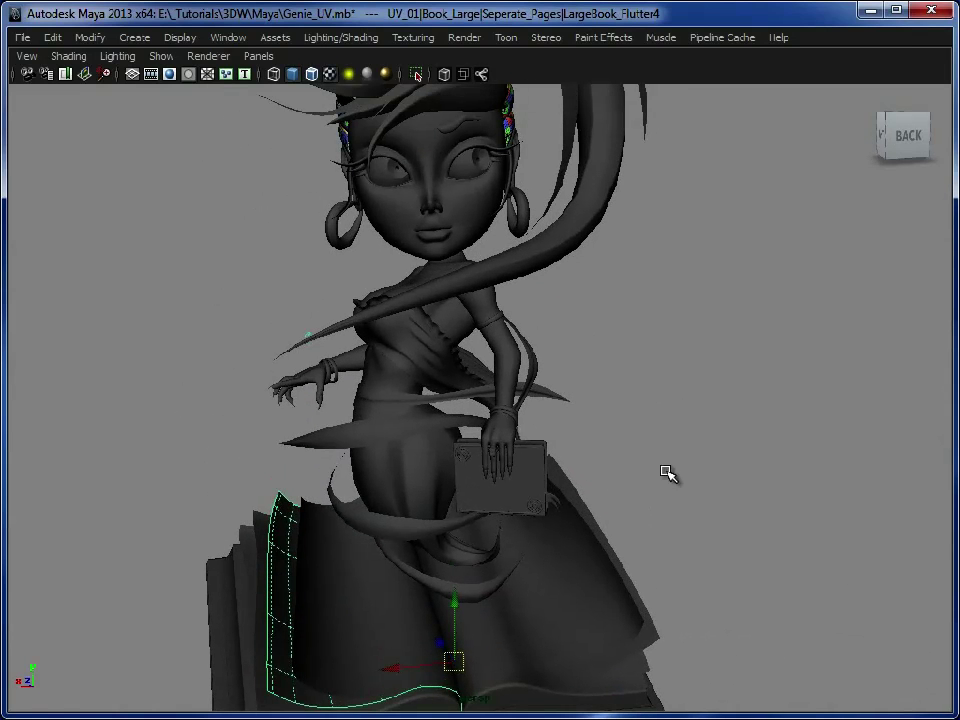
{"action": "left_click", "coordinate": [550, 596]}
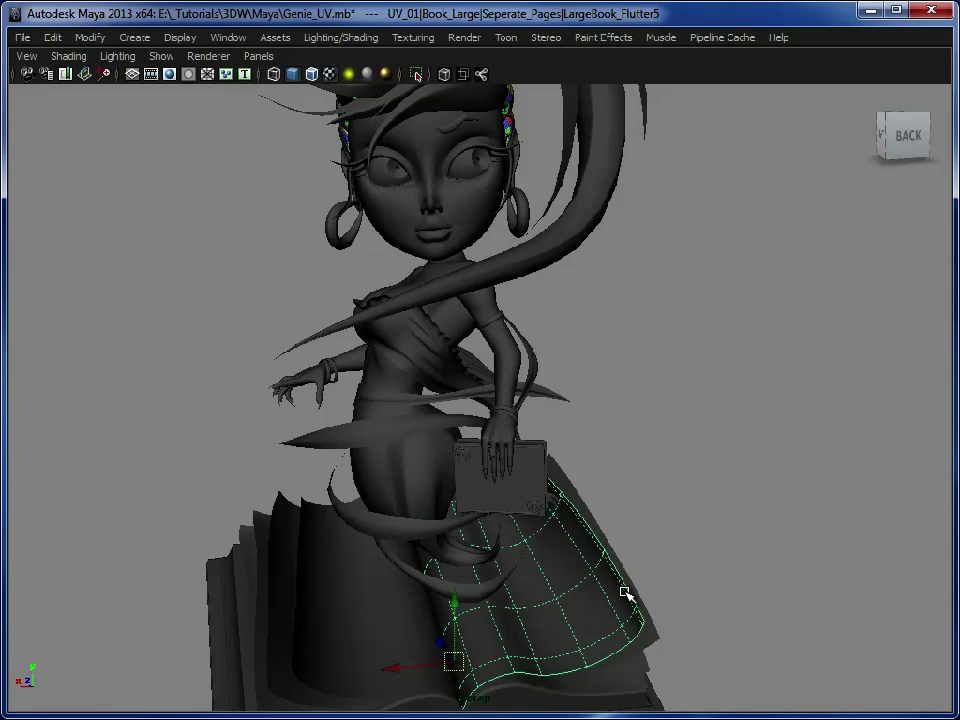
- Examine the genie's head and upper body, select the eyelashes, and clear the selection
{"action": "middle_click_drag", "start_coordinate": [499, 220], "coordinate": [510, 428], "text": "alt"}
{"action": "right_click_drag", "start_coordinate": [510, 428], "coordinate": [590, 394], "text": "alt"}
{"action": "left_click_drag", "start_coordinate": [590, 394], "coordinate": [505, 322], "text": "alt"}
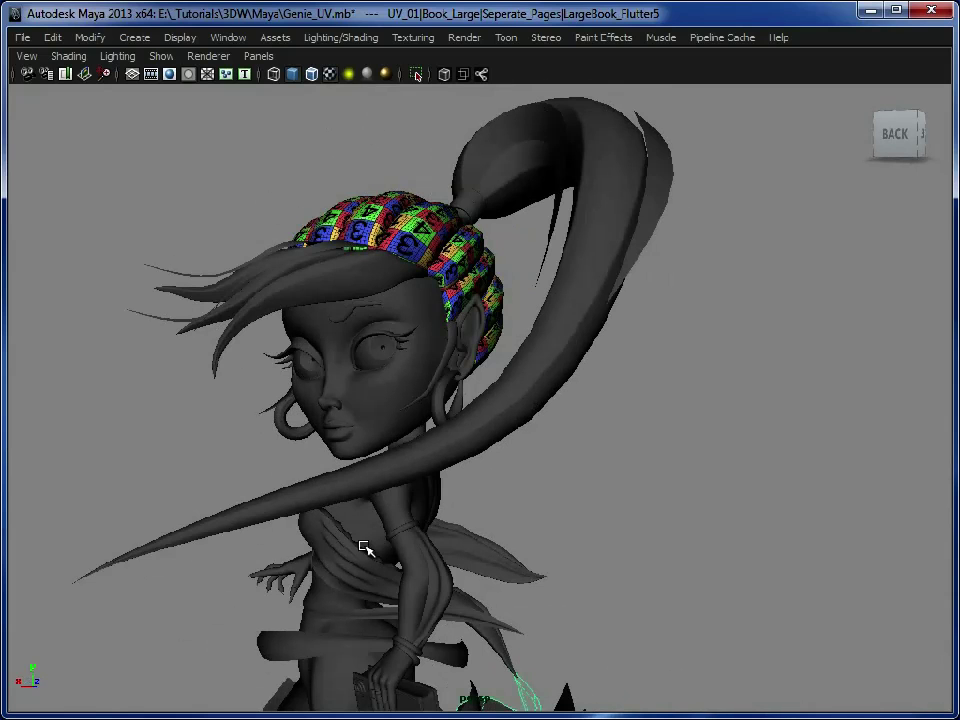
{"action": "left_click_drag", "start_coordinate": [430, 530], "coordinate": [358, 435], "text": "alt"}
{"action": "left_click", "coordinate": [420, 497]}
{"action": "middle_click_drag", "start_coordinate": [450, 506], "coordinate": [471, 443], "text": "alt"}
{"action": "right_click_drag", "start_coordinate": [471, 443], "coordinate": [524, 450], "text": "alt"}
{"action": "left_click", "coordinate": [395, 128]}
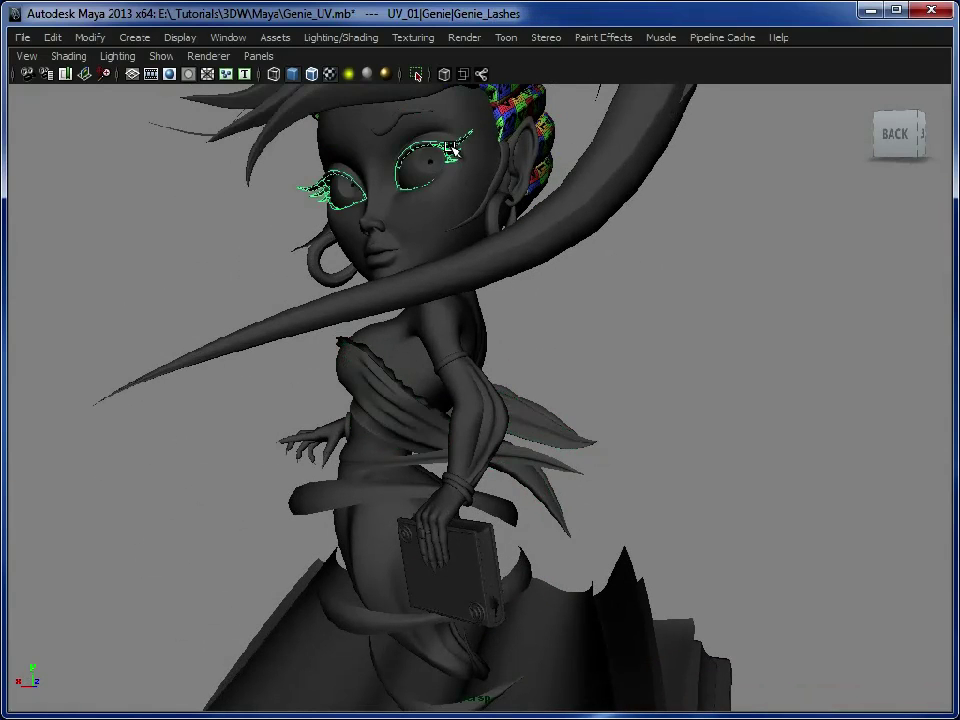
{"action": "left_click", "coordinate": [499, 214]}
{"action": "left_click", "coordinate": [692, 387]}
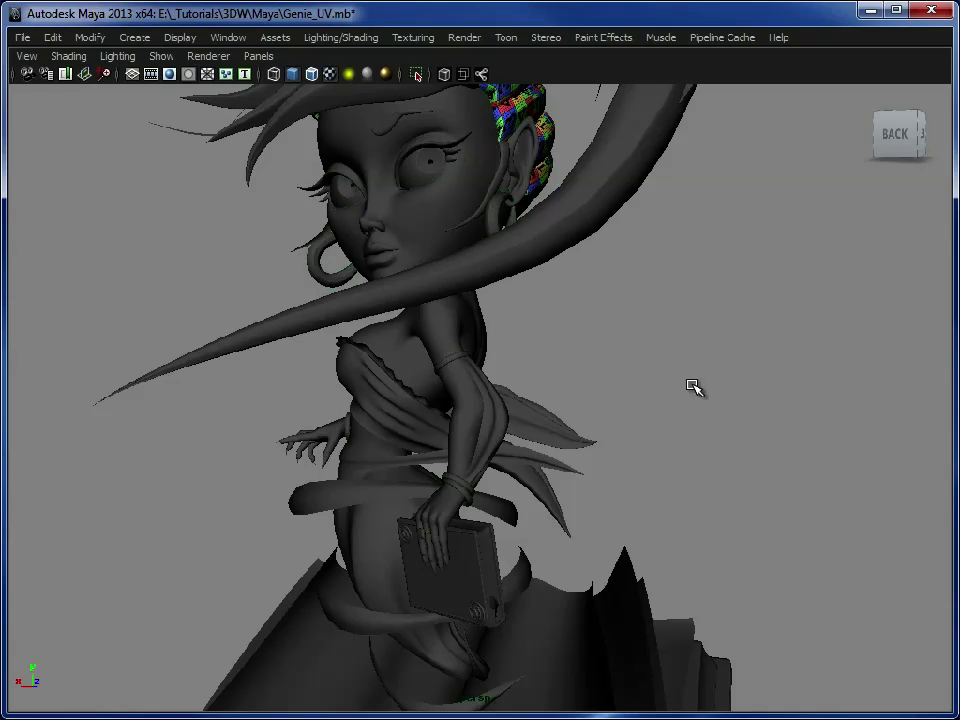
- Select the decorative details on the small book in the genie's hand and inspect them from the front
{"action": "left_click", "coordinate": [477, 613]}
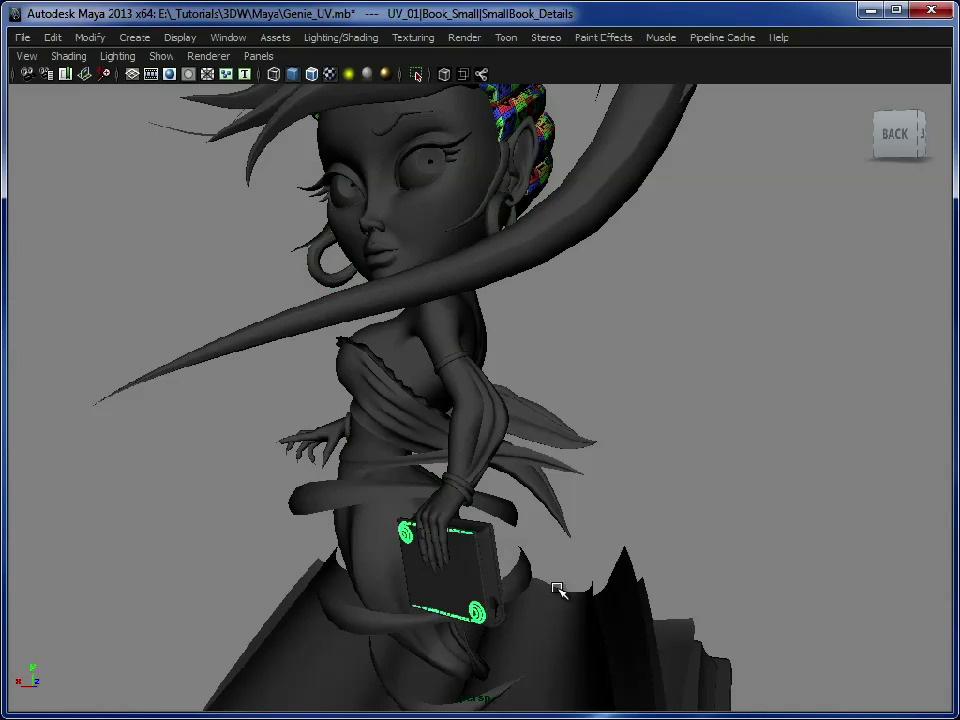
{"action": "middle_click_drag", "start_coordinate": [519, 583], "coordinate": [513, 436], "text": "alt"}
{"action": "left_click_drag", "start_coordinate": [513, 436], "coordinate": [598, 474], "text": "alt"}
{"action": "left_click", "coordinate": [613, 457]}
- Select the spiral cloth and the torso cloth in turn and inspect how they wrap around the genie
{"action": "left_click", "coordinate": [404, 500]}
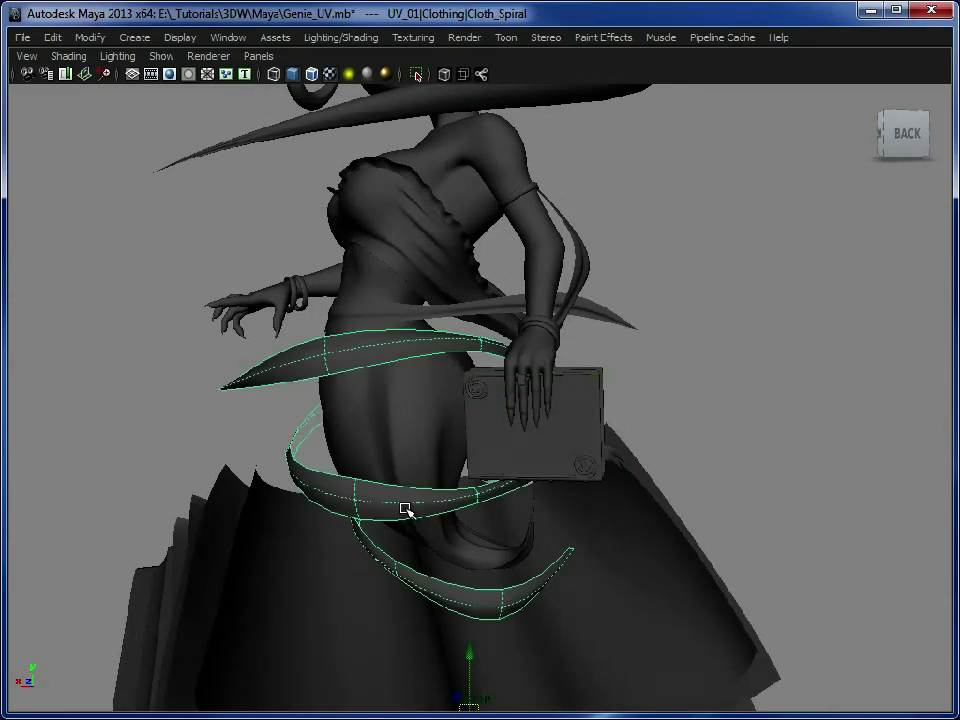
{"action": "left_click", "coordinate": [432, 320]}
{"action": "middle_click_drag", "start_coordinate": [435, 313], "coordinate": [452, 392], "text": "alt"}
{"action": "left_click", "coordinate": [439, 379]}
{"action": "left_click_drag", "start_coordinate": [439, 379], "coordinate": [392, 381], "text": "alt"}
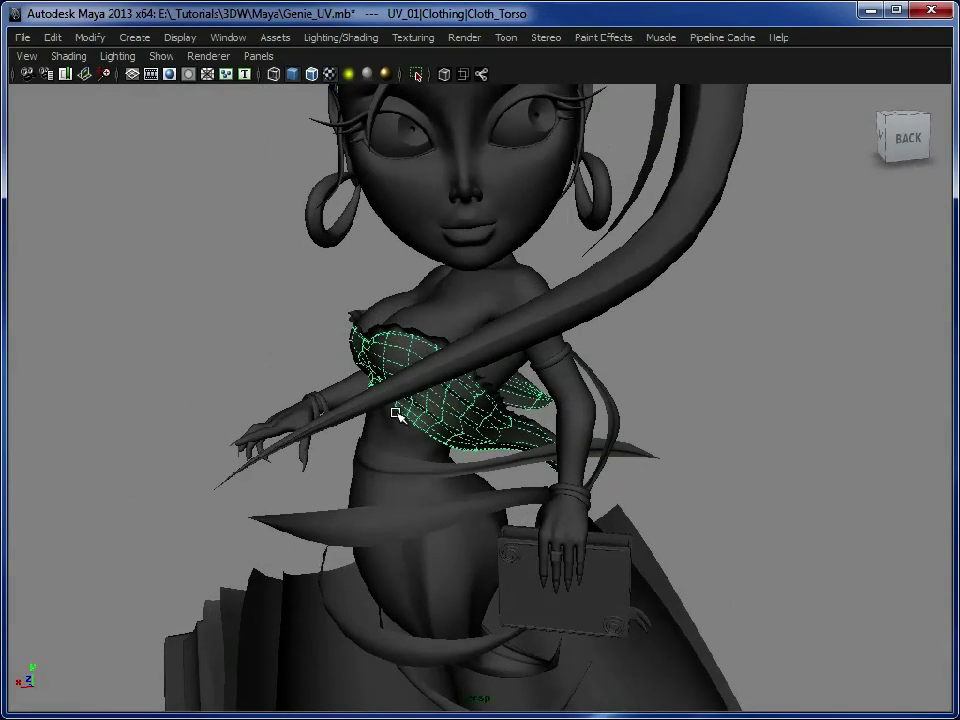
{"action": "left_click_drag", "start_coordinate": [411, 429], "coordinate": [467, 381], "text": "alt"}
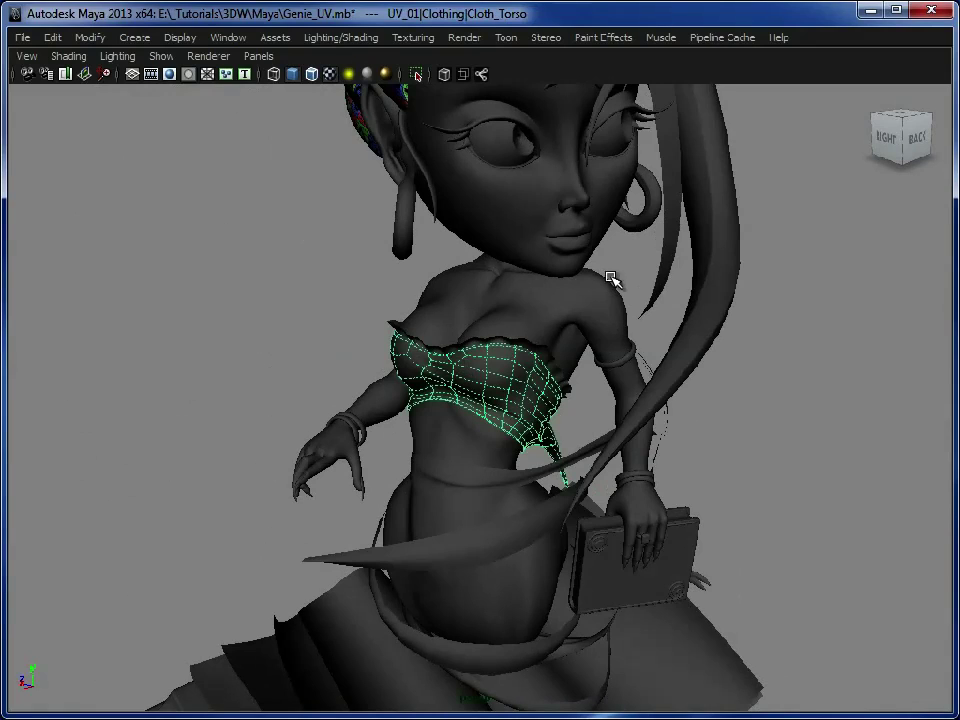
{"action": "left_click_drag", "start_coordinate": [608, 281], "coordinate": [510, 399], "text": "alt"}
- Select the Genie_Body mesh and bring the whole model, including the large book, into view
{"action": "left_click", "coordinate": [530, 414]}
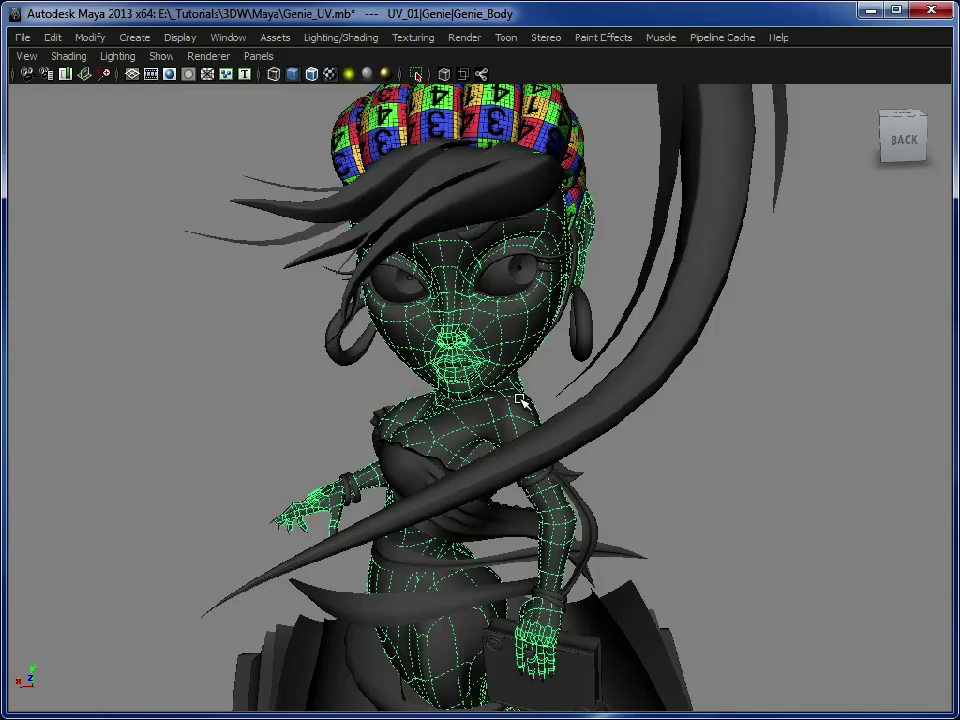
{"action": "left_click", "coordinate": [731, 495]}
{"action": "left_click_drag", "start_coordinate": [553, 360], "coordinate": [500, 343], "text": "alt"}
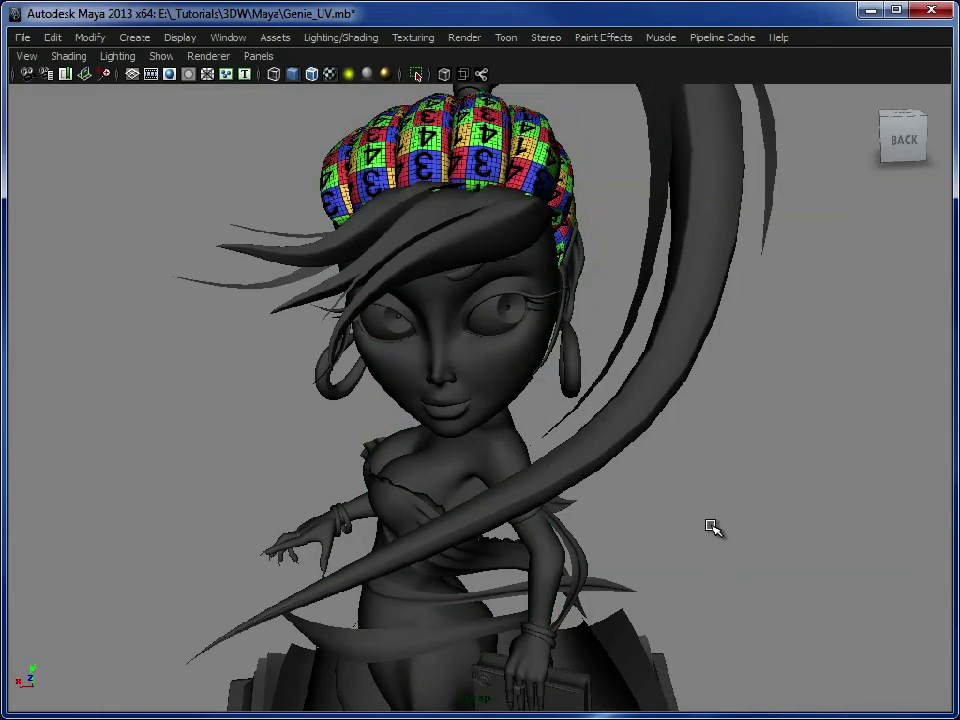
{"action": "left_click", "coordinate": [467, 375]}
{"action": "left_click_drag", "start_coordinate": [467, 375], "coordinate": [790, 540], "text": "alt"}
{"action": "right_click_drag", "start_coordinate": [790, 540], "coordinate": [490, 360], "text": "alt"}
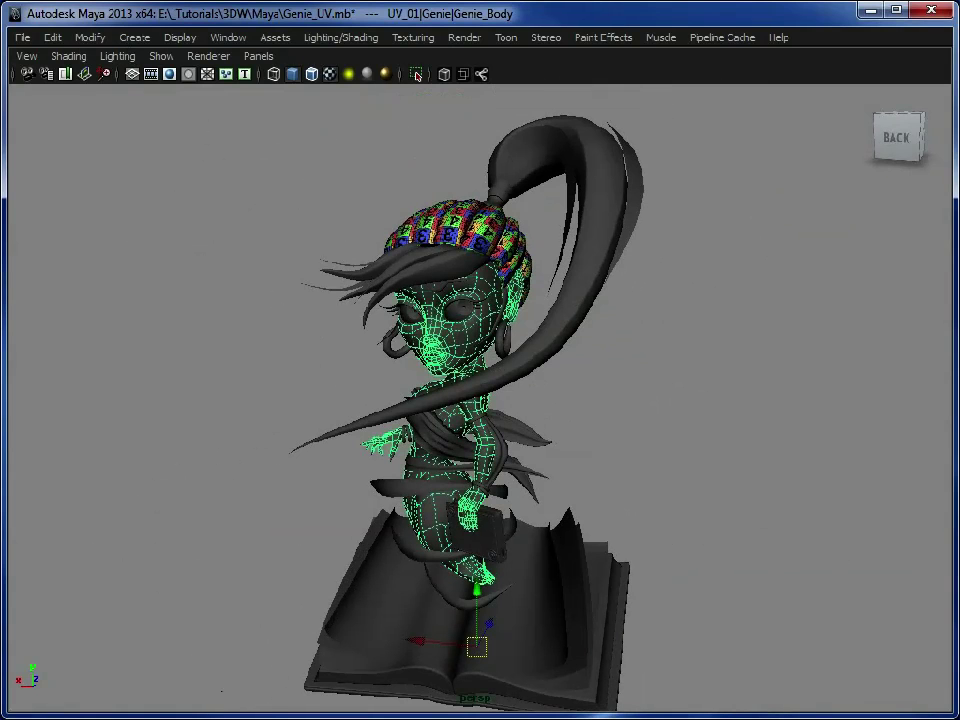
- Open the Outliner, hide the entire UV_01 group and show the UV_02 group in its place
{"action": "left_click", "coordinate": [236, 39]}
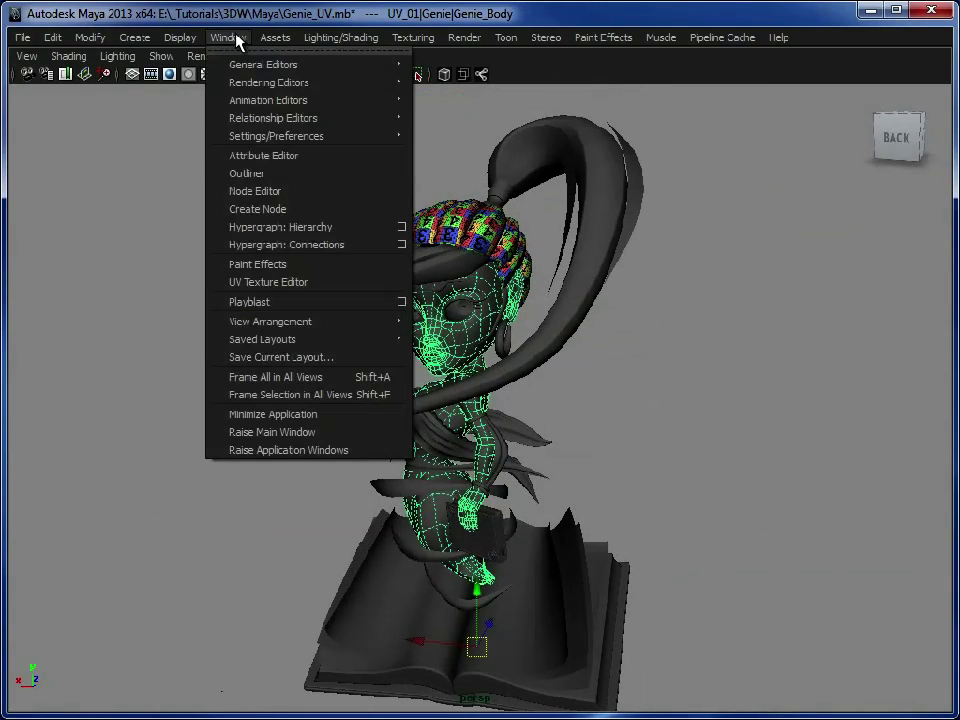
{"action": "left_click", "coordinate": [264, 175]}
{"action": "key", "text": "Up"}
{"action": "key", "text": "Up"}
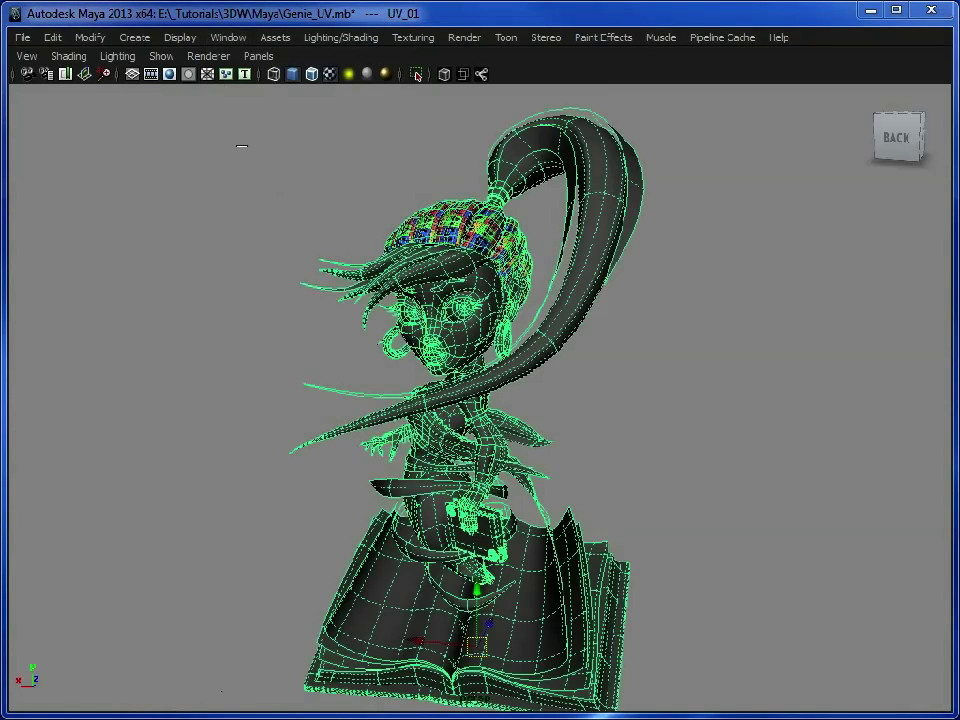
{"action": "key", "text": "ctrl+h"}
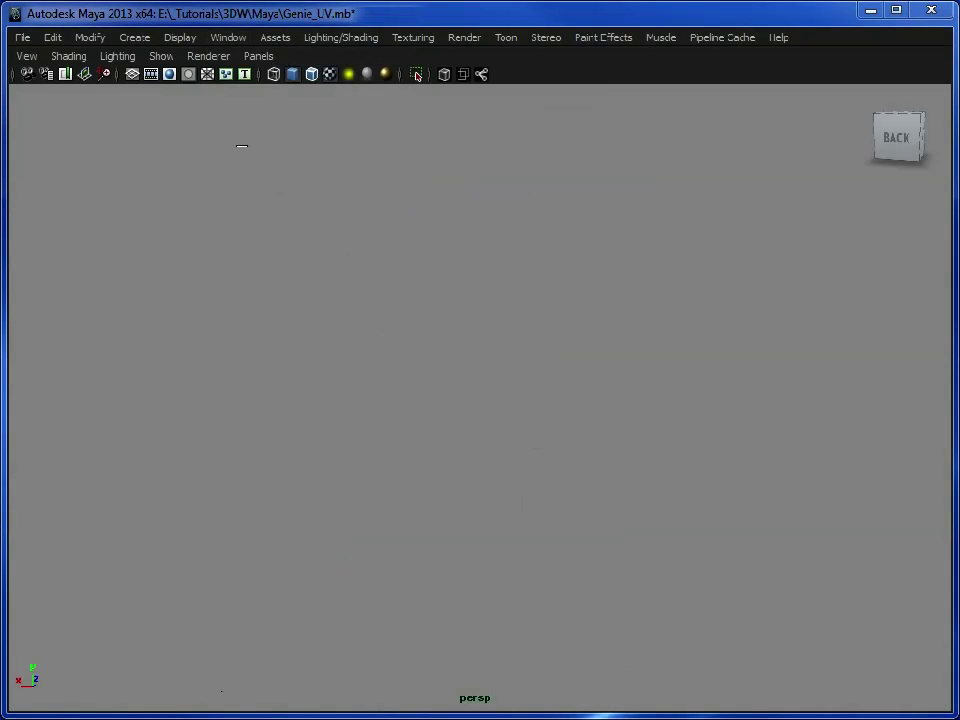
{"action": "key", "text": "Right"}
{"action": "key", "text": "shift+h"}
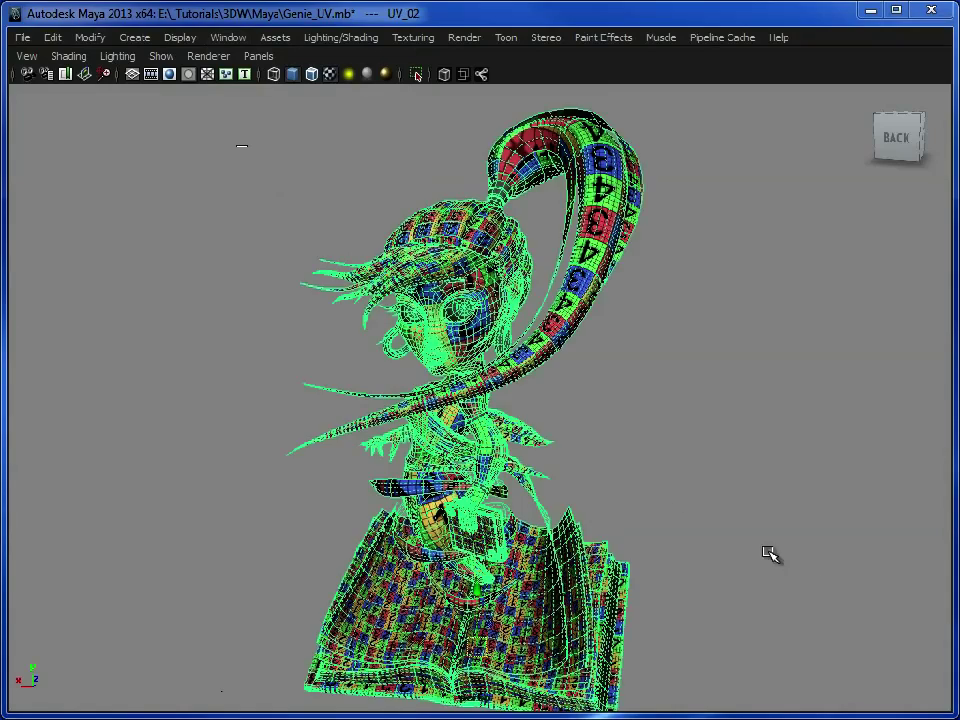
- Clear the selection and examine the checker texture across the large book and the genie in the UV_02 version
{"action": "left_click", "coordinate": [699, 512]}
{"action": "left_click_drag", "start_coordinate": [508, 463], "coordinate": [553, 561], "text": "alt"}
{"action": "left_click", "coordinate": [494, 616]}
{"action": "left_click", "coordinate": [392, 619]}
{"action": "mouse_move", "coordinate": [465, 606]}
{"action": "left_mouse_down", "text": "alt"}
{"action": "mouse_move", "coordinate": [486, 593]}
{"action": "mouse_move", "coordinate": [467, 602]}
{"action": "left_mouse_up", "text": "alt"}
{"action": "middle_click_drag", "start_coordinate": [396, 435], "coordinate": [382, 505], "text": "alt"}
{"action": "right_click_drag", "start_coordinate": [410, 492], "coordinate": [499, 591], "text": "alt"}
{"action": "middle_click_drag", "start_coordinate": [369, 528], "coordinate": [363, 554], "text": "alt"}
{"action": "left_click_drag", "start_coordinate": [416, 540], "coordinate": [427, 535], "text": "alt"}
- Select UV_02's Genie_Body and open its UV layout in an enlarged UV Texture Editor, with all shells in view
{"action": "left_click", "coordinate": [335, 368]}
{"action": "left_click_drag", "start_coordinate": [335, 368], "coordinate": [513, 383], "text": "alt"}
{"action": "left_click", "coordinate": [226, 40]}
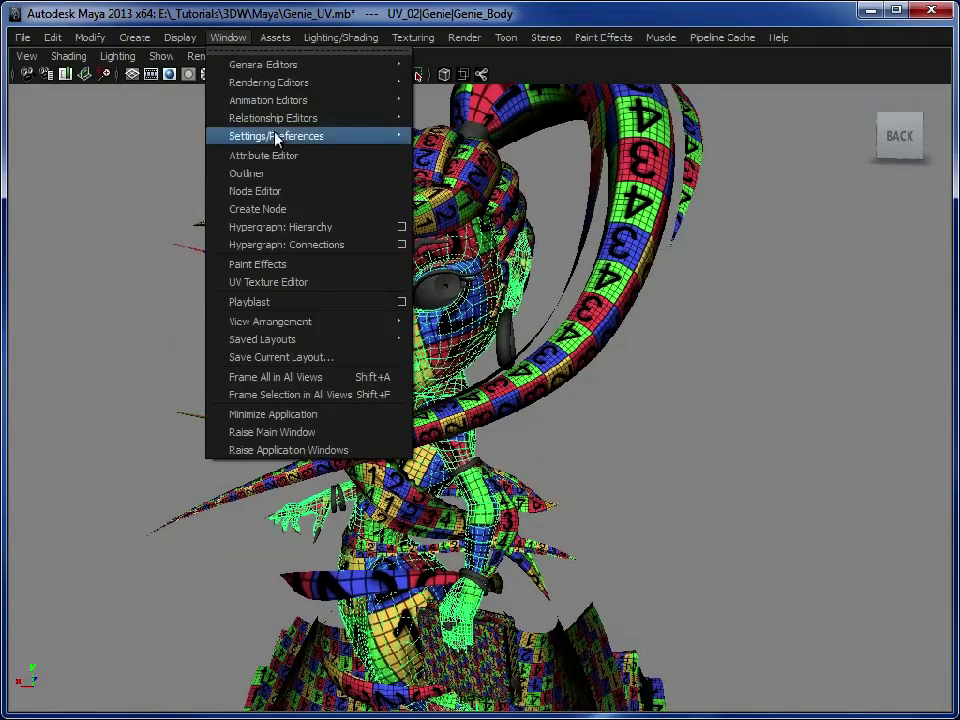
{"action": "left_click", "coordinate": [296, 284]}
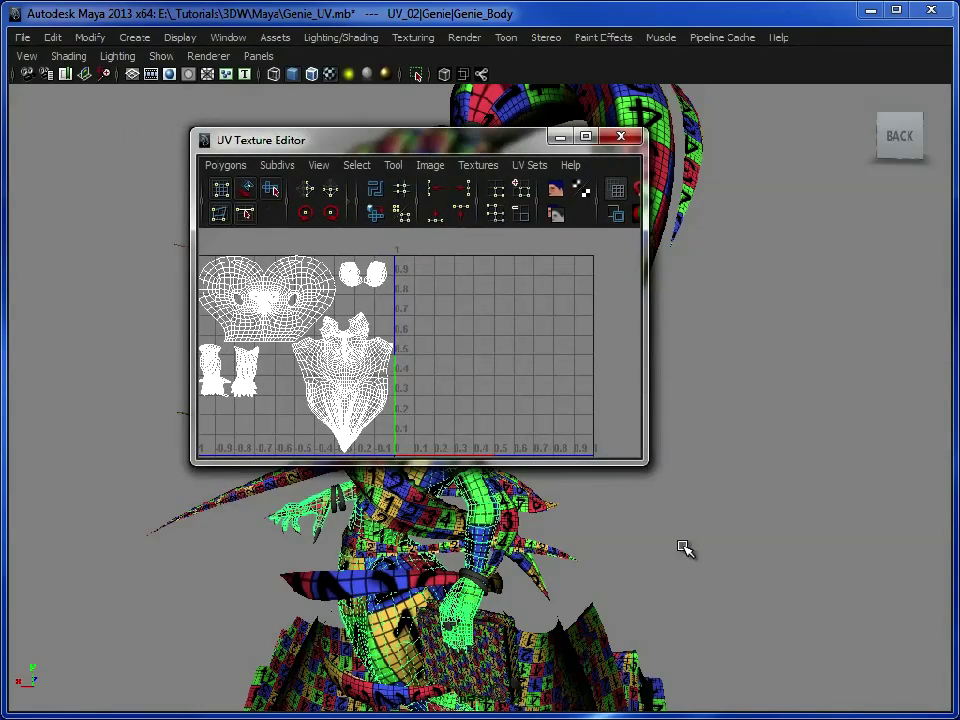
{"action": "left_click_drag", "start_coordinate": [636, 464], "coordinate": [815, 582]}
{"action": "middle_click_drag", "start_coordinate": [480, 490], "coordinate": [615, 461], "text": "alt"}
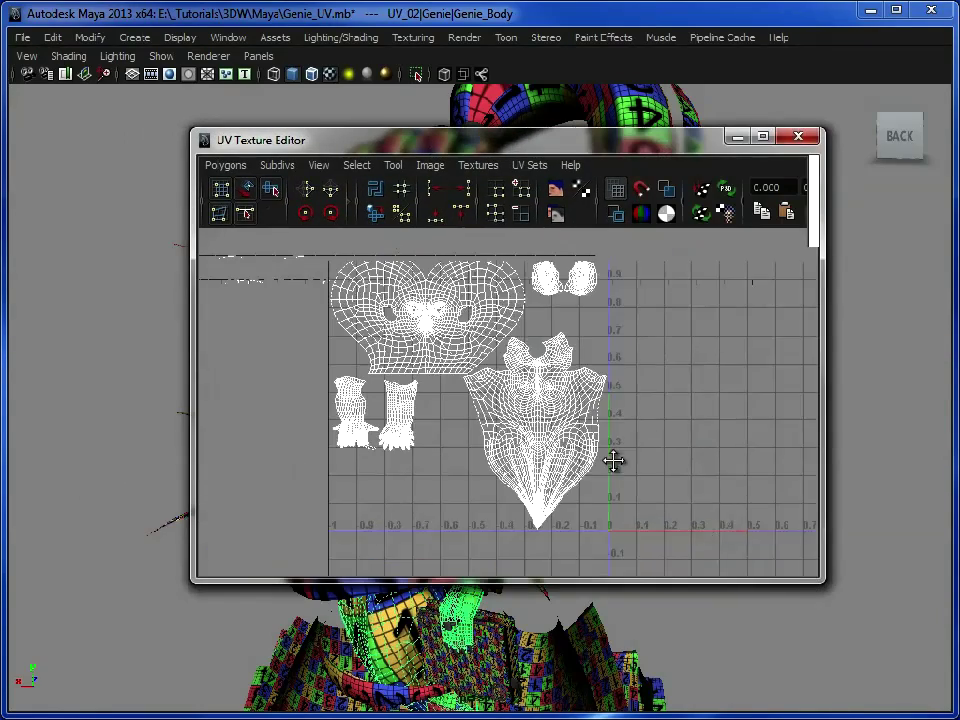
{"action": "scroll", "coordinate": [640, 456], "scroll_direction": "up", "scroll_amount": 1}
{"action": "middle_click_drag", "start_coordinate": [678, 447], "coordinate": [688, 469], "text": "alt"}
{"action": "right_click_drag", "start_coordinate": [688, 469], "coordinate": [730, 471], "text": "alt"}
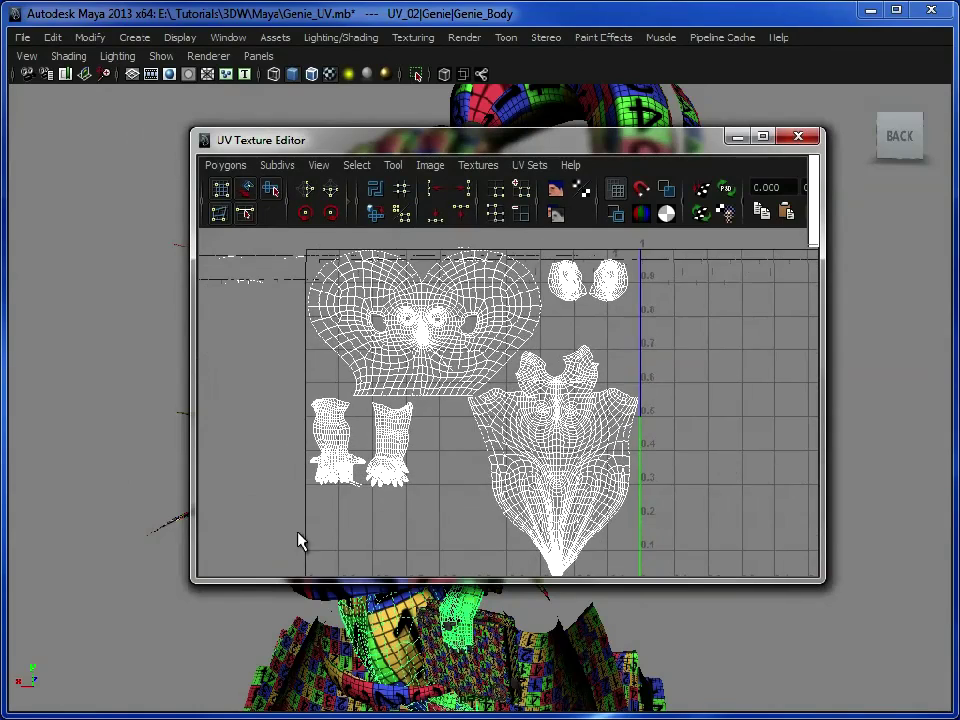
- Examine the body's arm and hand UV shells close up, including the fingers, and return to the full layout
{"action": "middle_click_drag", "start_coordinate": [294, 521], "coordinate": [478, 434], "text": "alt"}
{"action": "scroll", "coordinate": [504, 392], "scroll_direction": "up", "scroll_amount": 3}
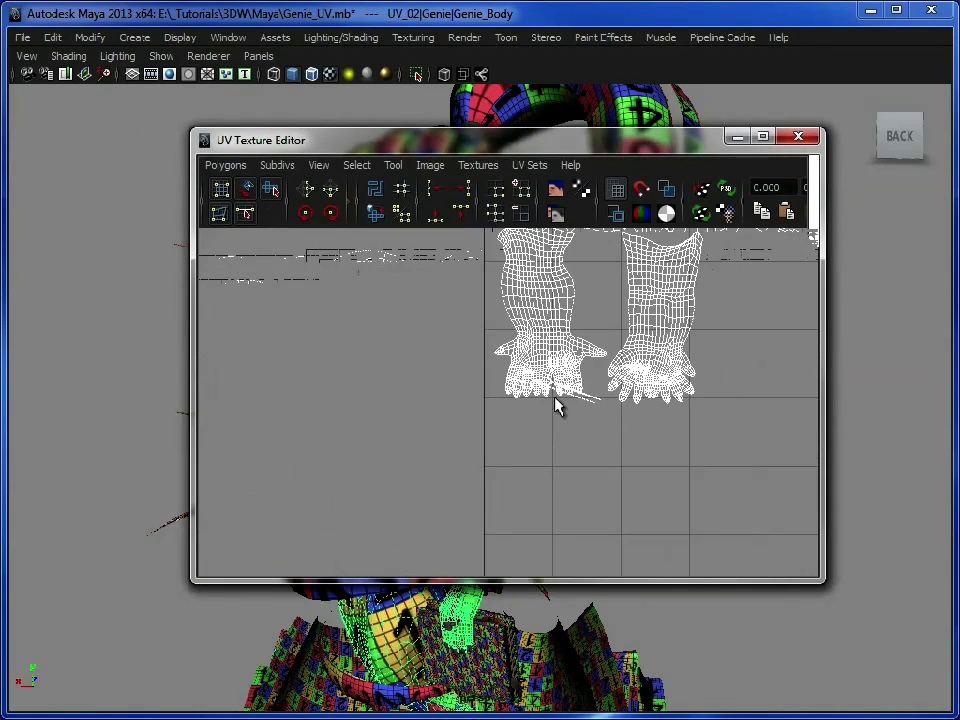
{"action": "scroll", "coordinate": [476, 424], "scroll_direction": "up", "scroll_amount": 3}
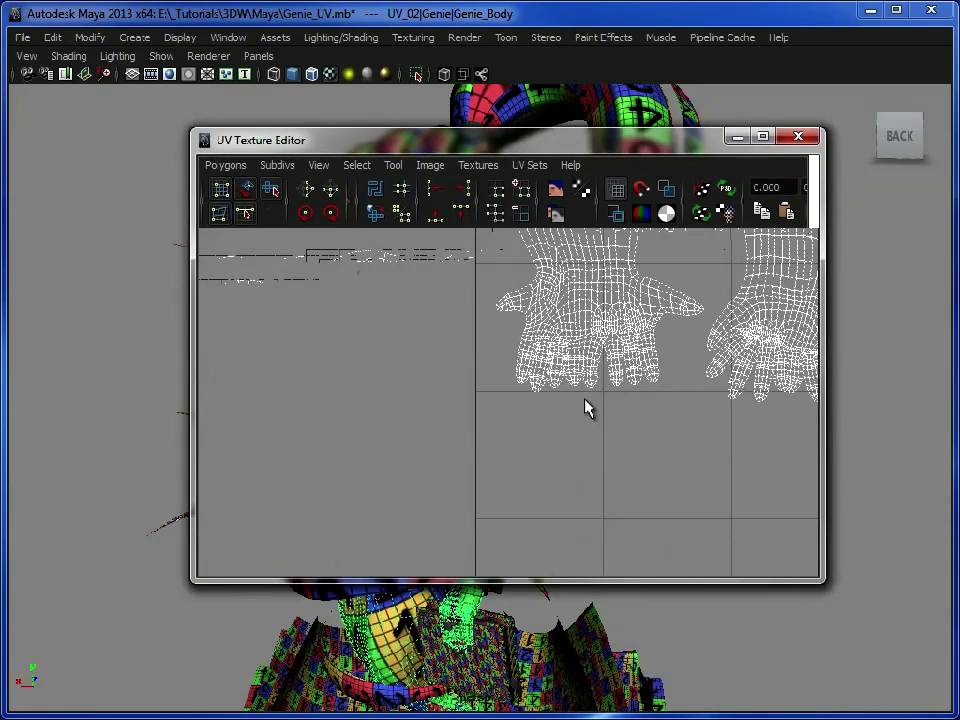
{"action": "middle_click_drag", "start_coordinate": [663, 392], "coordinate": [504, 486], "text": "alt"}
{"action": "middle_click_drag", "start_coordinate": [622, 436], "coordinate": [515, 492], "text": "alt"}
{"action": "right_click_drag", "start_coordinate": [757, 489], "coordinate": [309, 469], "text": "alt"}
{"action": "middle_click_drag", "start_coordinate": [612, 475], "coordinate": [557, 531], "text": "alt"}
{"action": "right_click_drag", "start_coordinate": [750, 470], "coordinate": [309, 459], "text": "alt"}
{"action": "scroll", "coordinate": [651, 401], "scroll_direction": "down", "scroll_amount": 3}
{"action": "middle_click_drag", "start_coordinate": [660, 418], "coordinate": [549, 392], "text": "alt"}
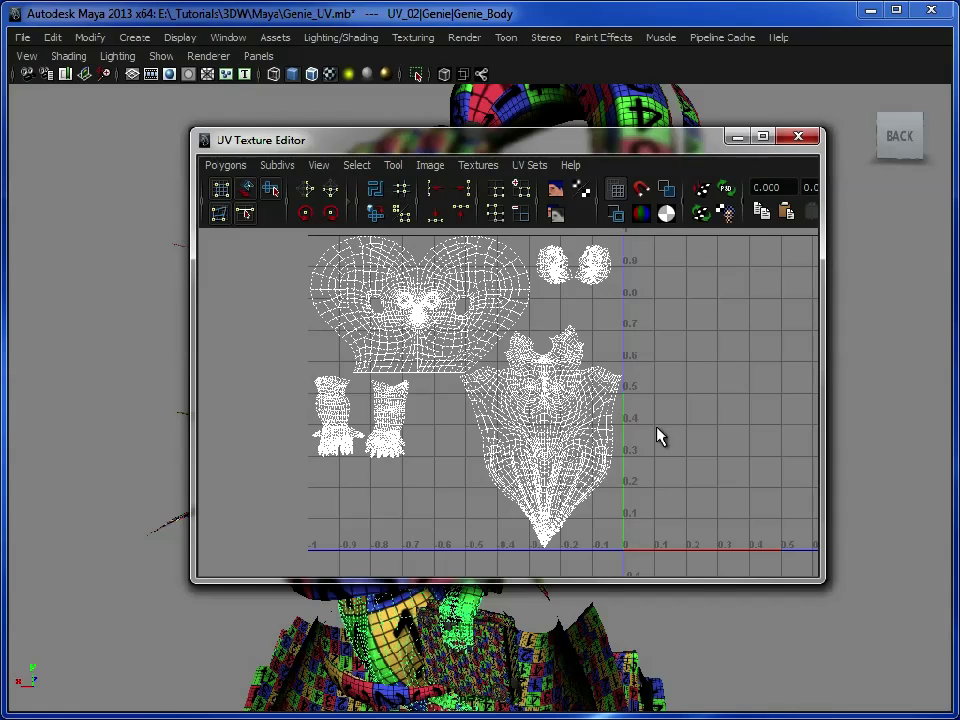
- Close the UV Texture Editor and isolate Genie_Body in the viewport with the whole mesh in view
{"action": "left_click", "coordinate": [798, 136]}
{"action": "mouse_move", "coordinate": [470, 440]}
{"action": "left_mouse_down", "text": "alt"}
{"action": "mouse_move", "coordinate": [499, 429]}
{"action": "mouse_move", "coordinate": [487, 437]}
{"action": "left_mouse_up", "text": "alt"}
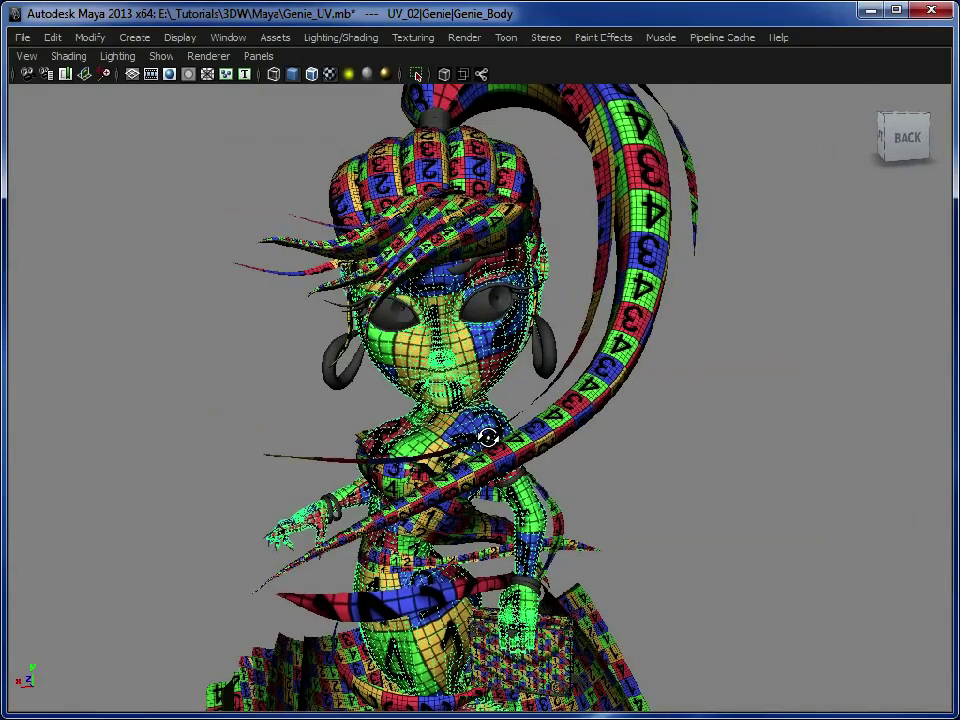
{"action": "left_click", "coordinate": [232, 40]}
{"action": "left_click", "coordinate": [233, 40]}
{"action": "left_click", "coordinate": [225, 58]}
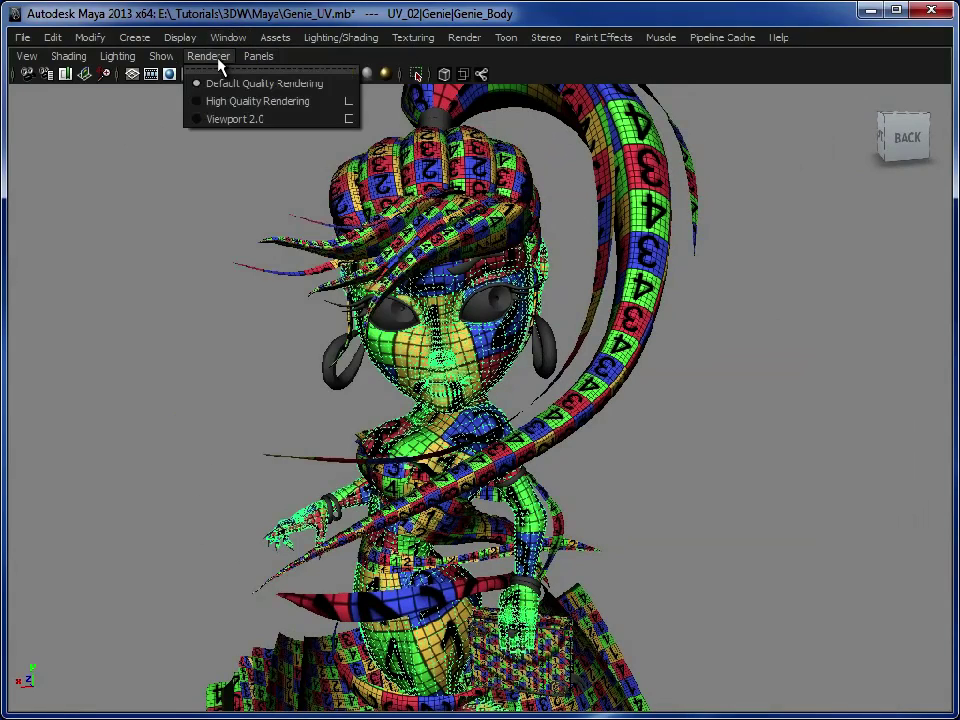
{"action": "mouse_move", "coordinate": [266, 86]}
{"action": "left_click", "coordinate": [326, 92]}
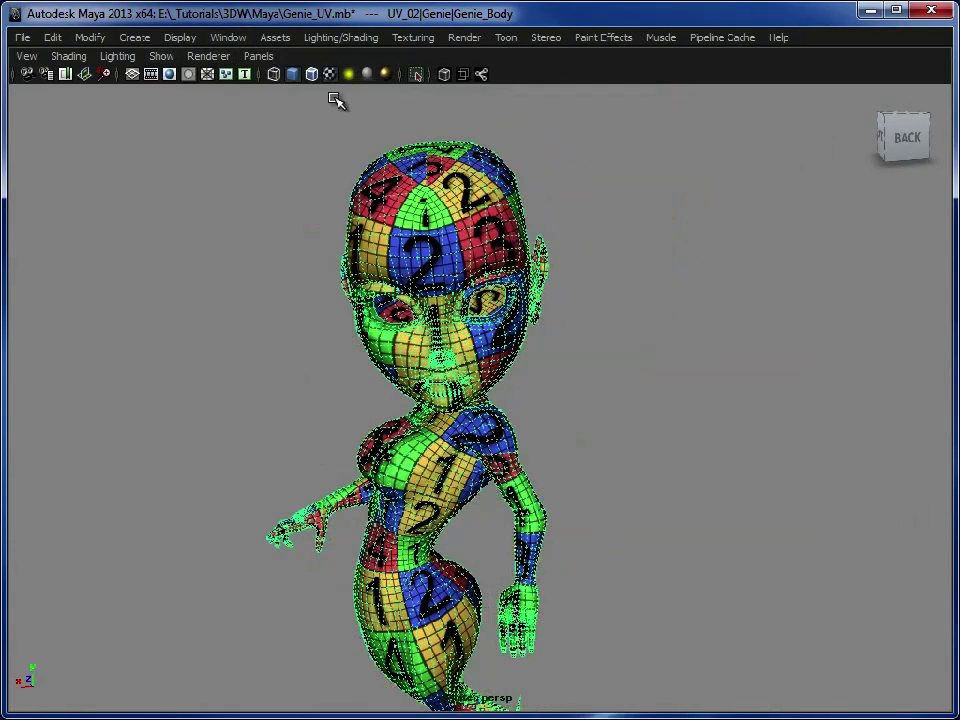
{"action": "left_click_drag", "start_coordinate": [546, 381], "coordinate": [506, 401], "text": "alt"}
{"action": "middle_click_drag", "start_coordinate": [506, 401], "coordinate": [506, 330], "text": "alt"}
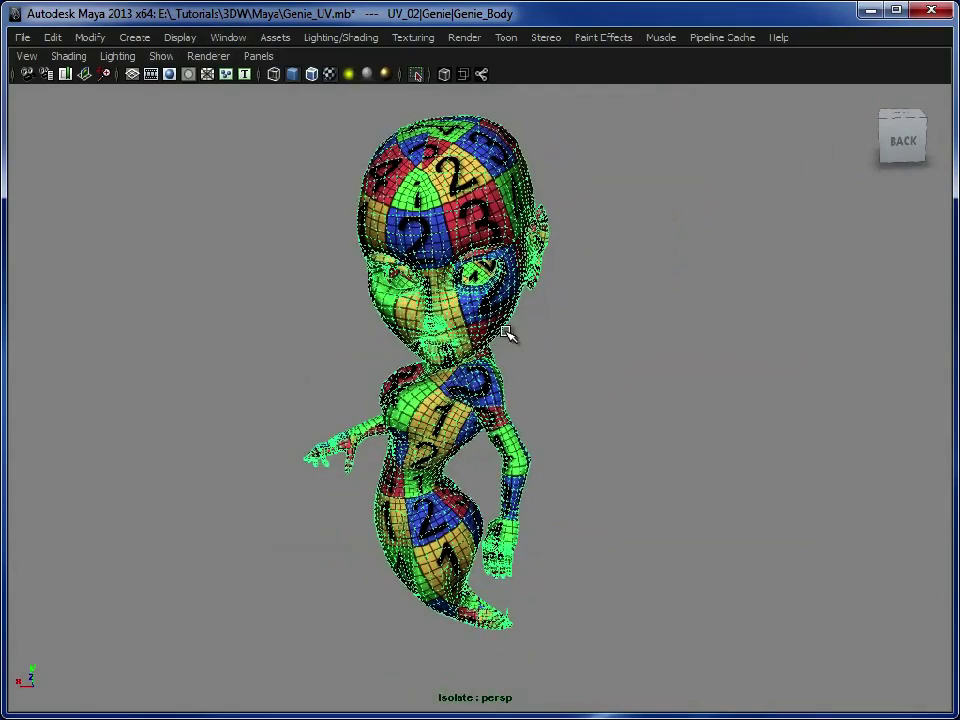
- Switch to face selection and select all faces of the body's head UV shell
{"action": "right_click_drag", "start_coordinate": [453, 208], "coordinate": [449, 262]}
{"action": "left_click_drag", "start_coordinate": [449, 263], "coordinate": [452, 185], "text": "alt"}
{"action": "left_click", "coordinate": [452, 185]}
{"action": "left_click_drag", "start_coordinate": [572, 371], "coordinate": [621, 356], "text": "alt"}
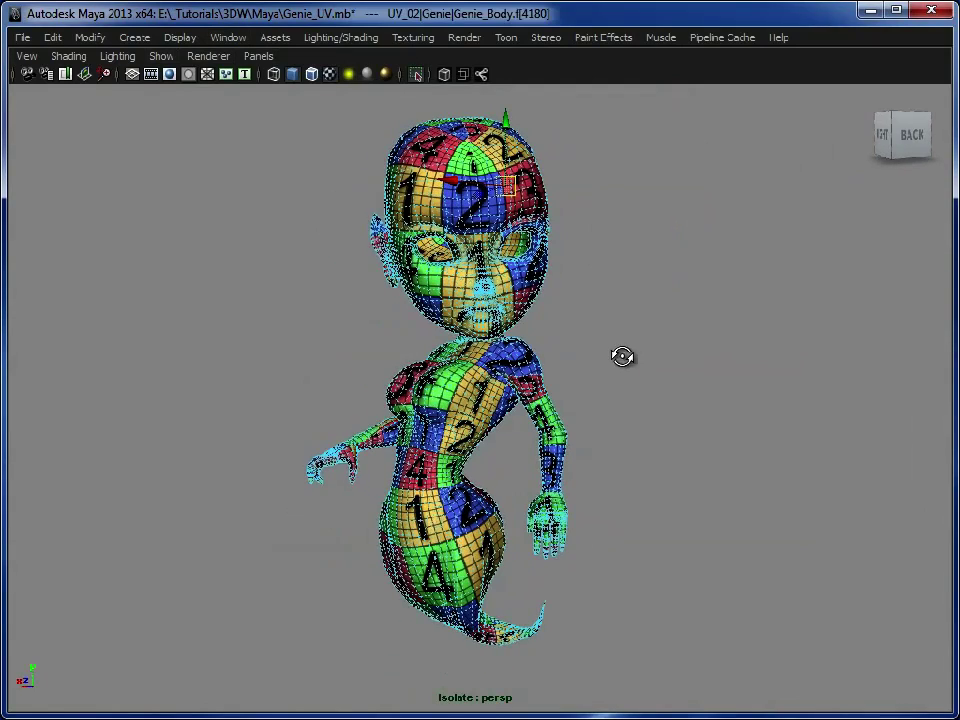
{"action": "right_click_drag", "start_coordinate": [490, 250], "coordinate": [491, 305], "text": "ctrl"}
{"action": "right_click_drag", "start_coordinate": [477, 236], "coordinate": [461, 332], "text": "ctrl"}
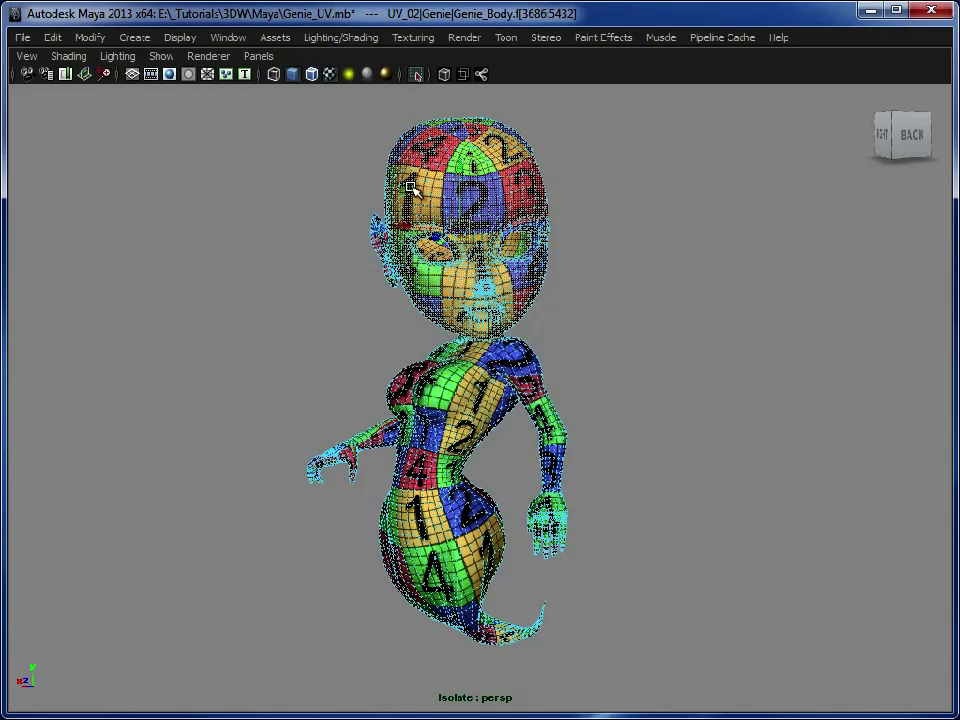
- Add the faces of both arm and hand shells to the head face selection
{"action": "key", "text": "space"}
{"action": "left_click_drag", "start_coordinate": [603, 469], "coordinate": [538, 477], "text": "shift"}
{"action": "left_click_drag", "start_coordinate": [285, 418], "coordinate": [354, 467]}
{"action": "right_click_drag", "start_coordinate": [346, 448], "coordinate": [345, 538], "text": "ctrl"}
{"action": "left_click_drag", "start_coordinate": [345, 538], "coordinate": [596, 418], "text": "alt"}
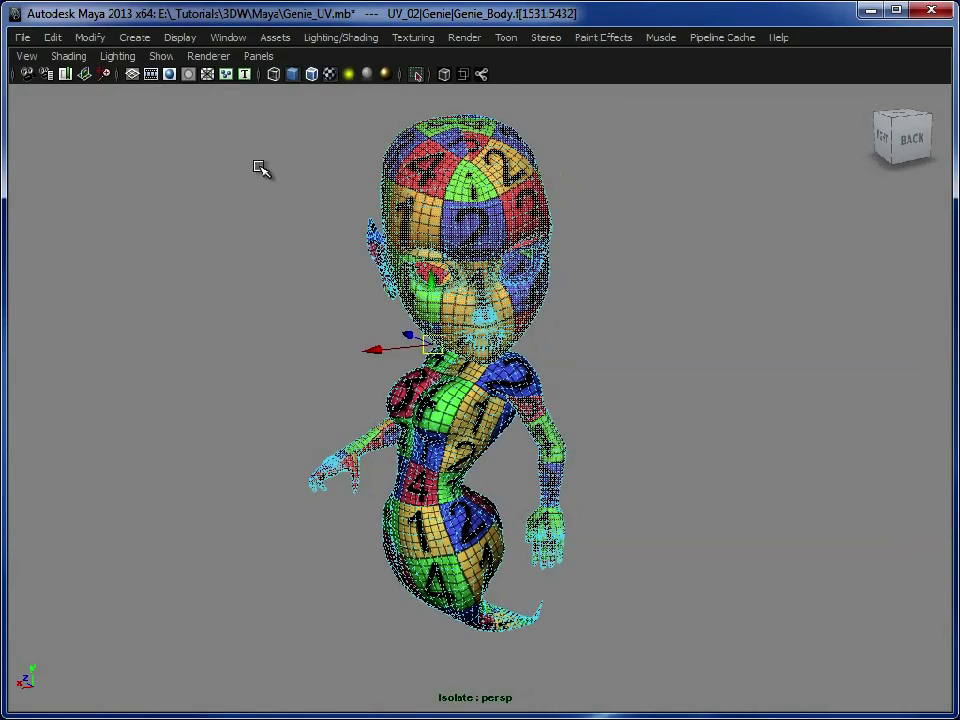
- Turn off Hardware Texturing, extract the selected head and arm faces from the body, and return to object selection with nothing selected
{"action": "left_click", "coordinate": [68, 56]}
{"action": "left_click", "coordinate": [139, 413]}
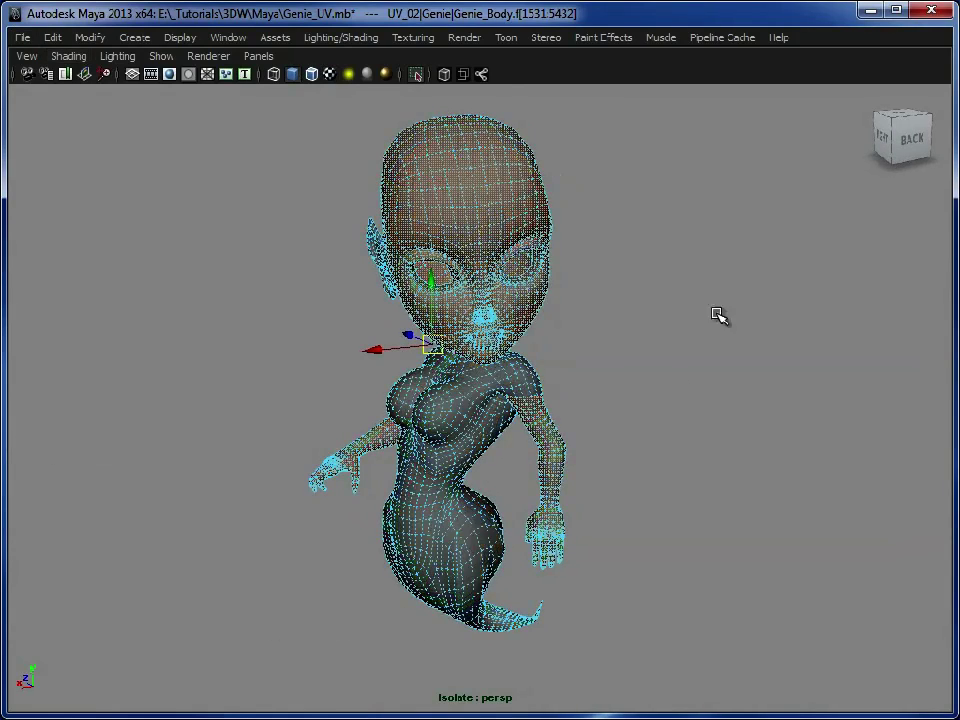
{"action": "mouse_move", "coordinate": [718, 315]}
{"action": "left_mouse_down", "text": "alt"}
{"action": "mouse_move", "coordinate": [634, 409]}
{"action": "mouse_move", "coordinate": [191, 386]}
{"action": "left_mouse_up", "text": "alt"}
{"action": "mouse_move", "coordinate": [191, 386]}
{"action": "right_mouse_down", "text": "alt"}
{"action": "mouse_move", "coordinate": [274, 439]}
{"action": "mouse_move", "coordinate": [444, 221]}
{"action": "right_mouse_up", "text": "alt"}
{"action": "left_click_drag", "start_coordinate": [429, 506], "coordinate": [596, 521], "text": "alt"}
{"action": "middle_click_drag", "start_coordinate": [597, 521], "coordinate": [556, 438], "text": "alt"}
{"action": "key", "text": "space"}
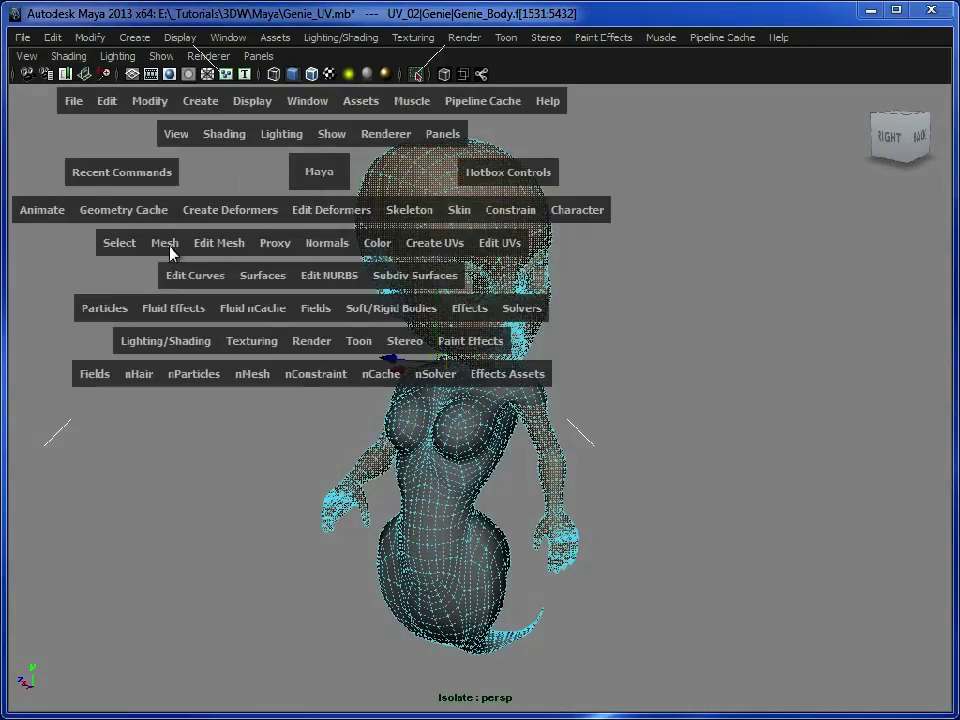
{"action": "left_click", "coordinate": [167, 246]}
{"action": "left_click", "coordinate": [210, 311]}
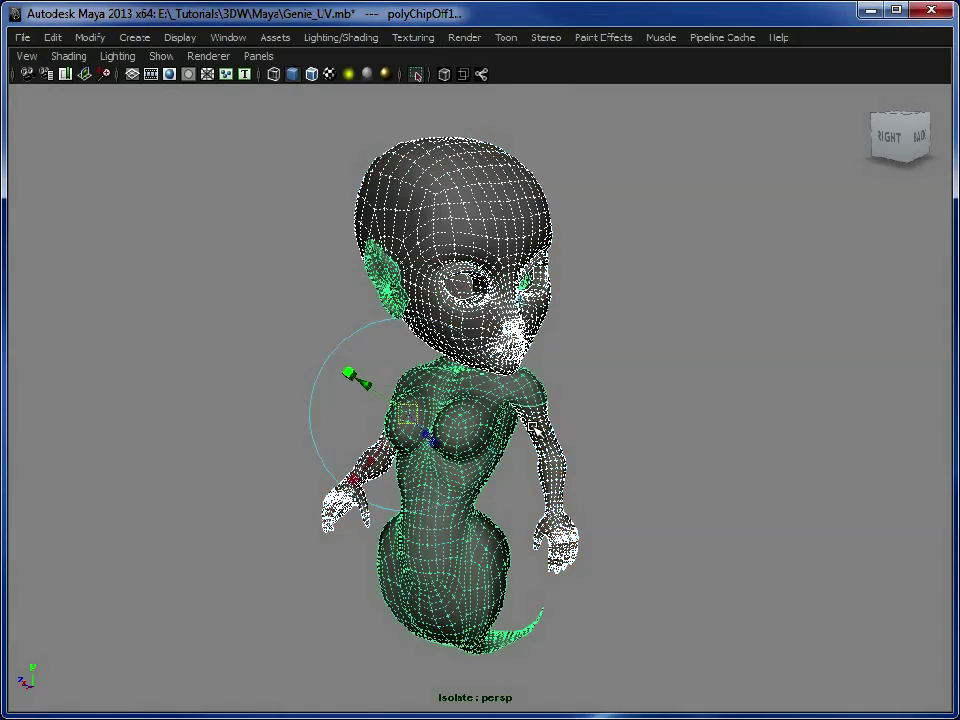
{"action": "right_click_drag", "start_coordinate": [475, 422], "coordinate": [553, 396]}
{"action": "left_click", "coordinate": [639, 435]}
{"action": "mouse_move", "coordinate": [590, 440]}
{"action": "left_mouse_down", "text": "alt"}
{"action": "mouse_move", "coordinate": [403, 417]}
{"action": "mouse_move", "coordinate": [574, 418]}
{"action": "mouse_move", "coordinate": [573, 410]}
{"action": "left_mouse_up", "text": "alt"}
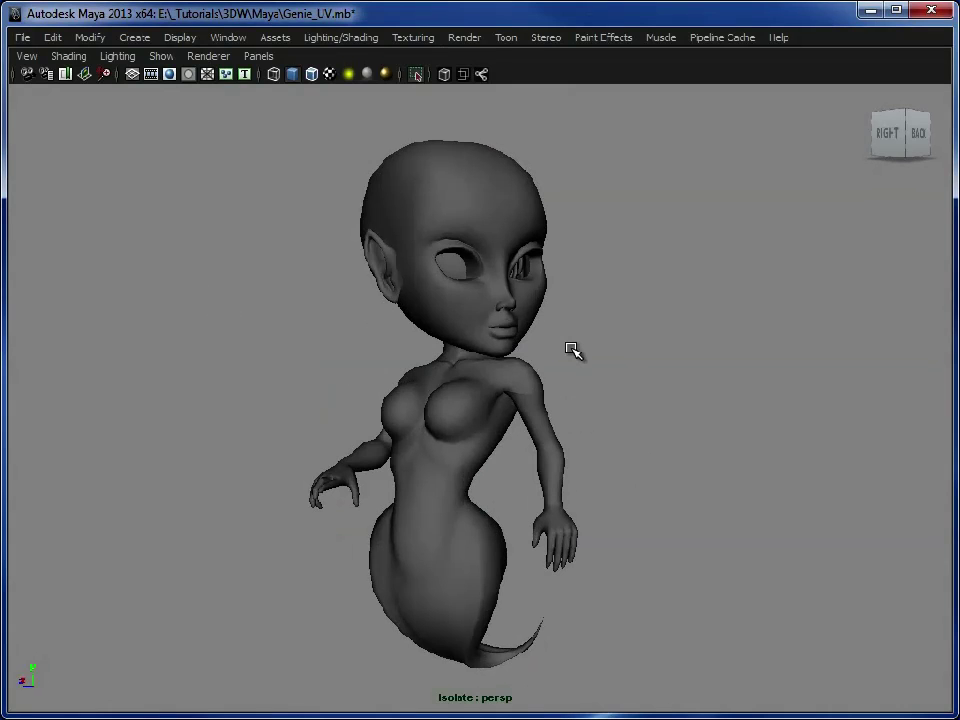
- Examine the separated head, arms and torso from several angles in plain shaded display
{"action": "left_click_drag", "start_coordinate": [486, 420], "coordinate": [392, 392], "text": "alt"}
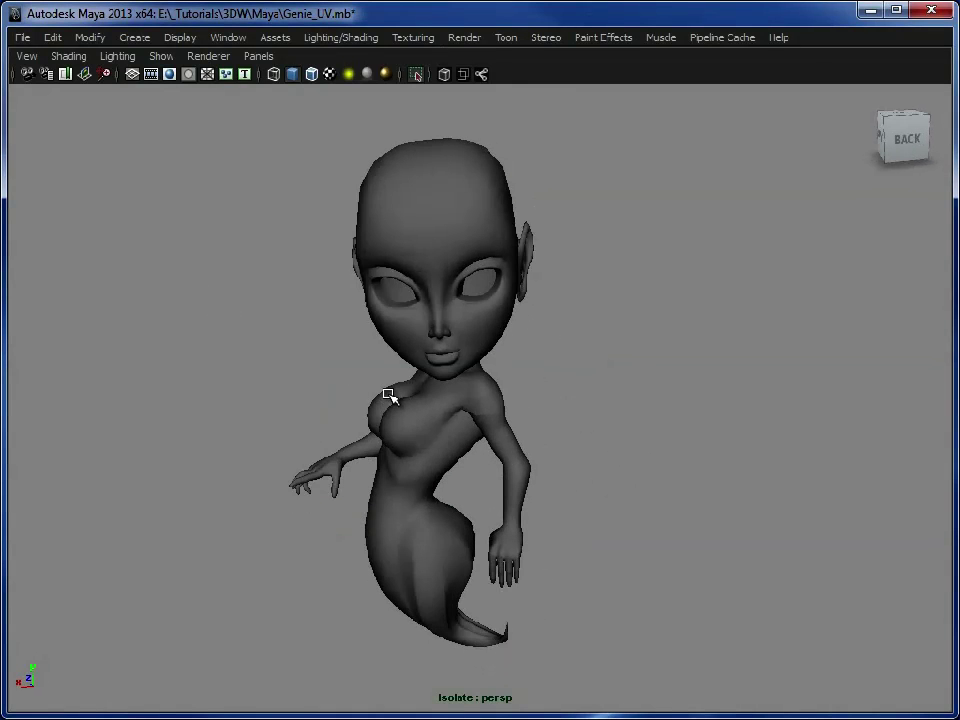
{"action": "left_click_drag", "start_coordinate": [400, 525], "coordinate": [364, 454], "text": "alt"}
{"action": "left_click", "coordinate": [446, 482]}
{"action": "left_click_drag", "start_coordinate": [446, 482], "coordinate": [519, 388], "text": "alt"}
{"action": "key", "text": "space"}
{"action": "left_click_drag", "start_coordinate": [330, 470], "coordinate": [357, 527]}
{"action": "left_click", "coordinate": [357, 527]}
{"action": "left_click", "coordinate": [724, 403]}
{"action": "left_click_drag", "start_coordinate": [640, 460], "coordinate": [551, 474], "text": "alt"}
{"action": "right_click_drag", "start_coordinate": [527, 474], "coordinate": [548, 472], "text": "alt"}
{"action": "middle_click_drag", "start_coordinate": [507, 468], "coordinate": [516, 392], "text": "alt"}
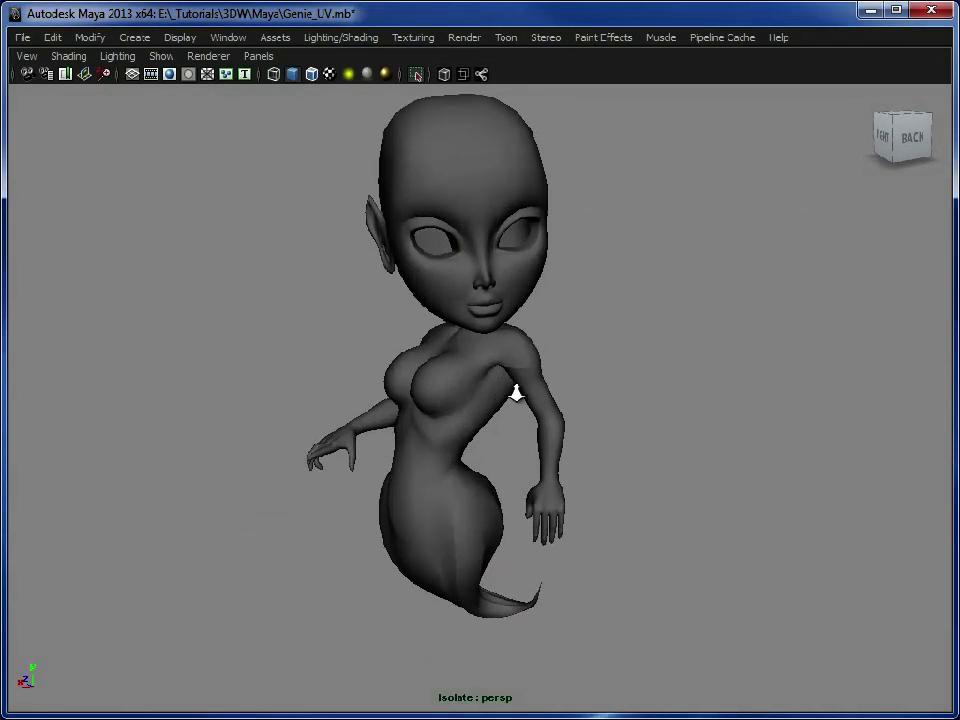
- Apply a planar UV projection to the torso mesh, fitted to its bounding box and projected from the X axis
{"action": "left_click", "coordinate": [506, 467]}
{"action": "left_click_drag", "start_coordinate": [506, 467], "coordinate": [500, 305], "text": "alt"}
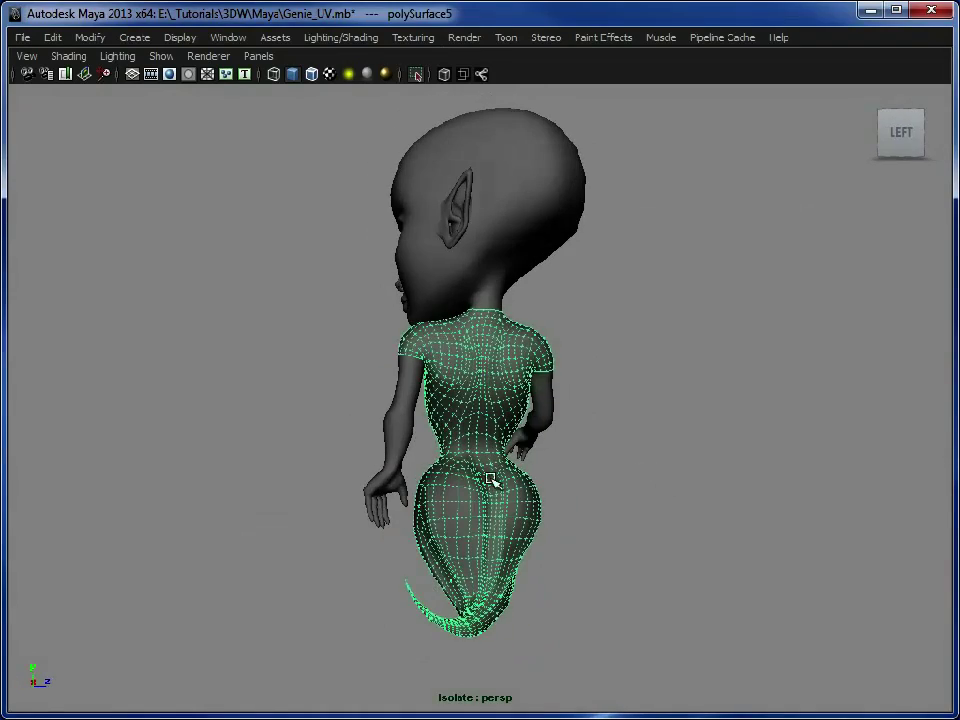
{"action": "left_click_drag", "start_coordinate": [494, 507], "coordinate": [776, 531], "text": "alt"}
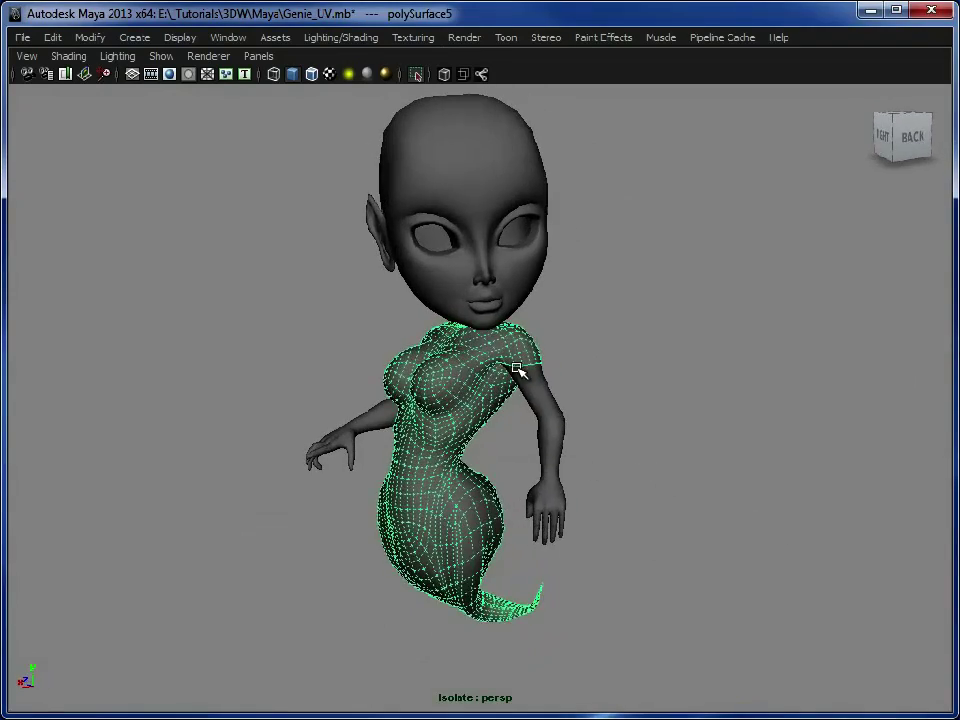
{"action": "left_click_drag", "start_coordinate": [495, 393], "coordinate": [613, 460], "text": "alt"}
{"action": "key", "text": "space"}
{"action": "left_click", "coordinate": [747, 454]}
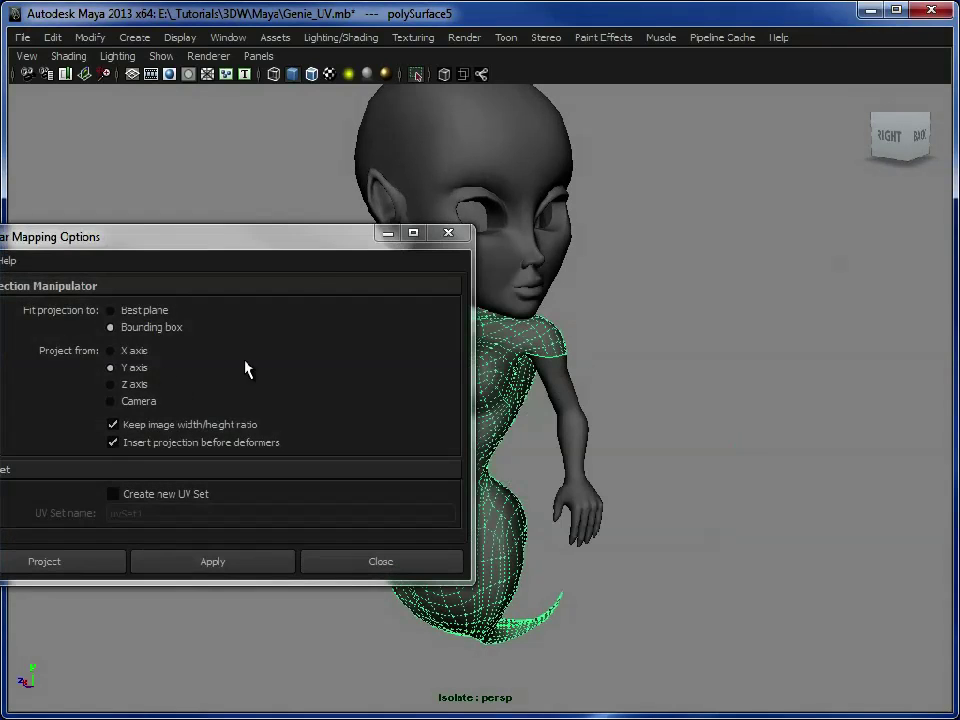
{"action": "left_click_drag", "start_coordinate": [330, 250], "coordinate": [796, 84]}
{"action": "left_click_drag", "start_coordinate": [475, 572], "coordinate": [439, 583], "text": "alt"}
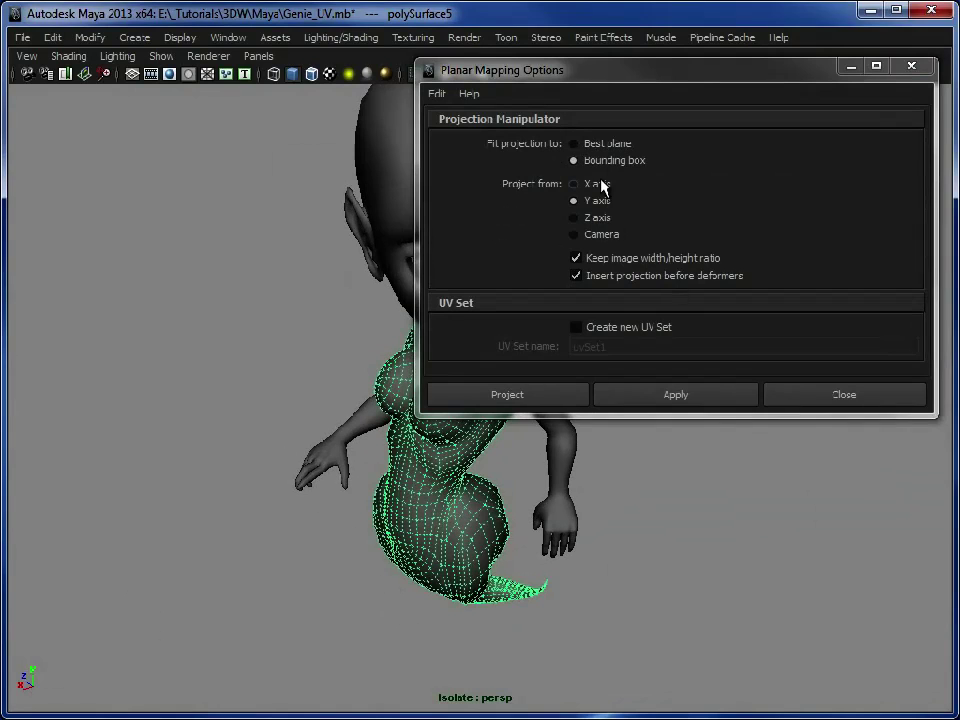
{"action": "left_click", "coordinate": [691, 398]}
{"action": "left_click", "coordinate": [829, 394]}
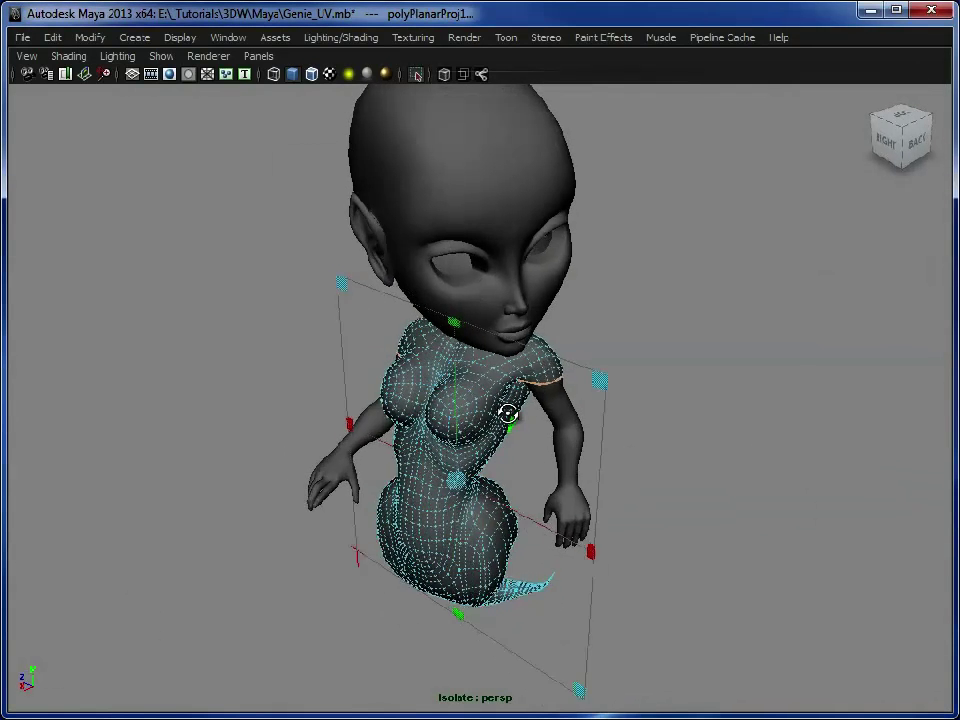
- Turn Hardware Texturing back on, reselect the torso and open its projected layout in the UV Texture Editor beside the model
{"action": "left_click", "coordinate": [66, 56]}
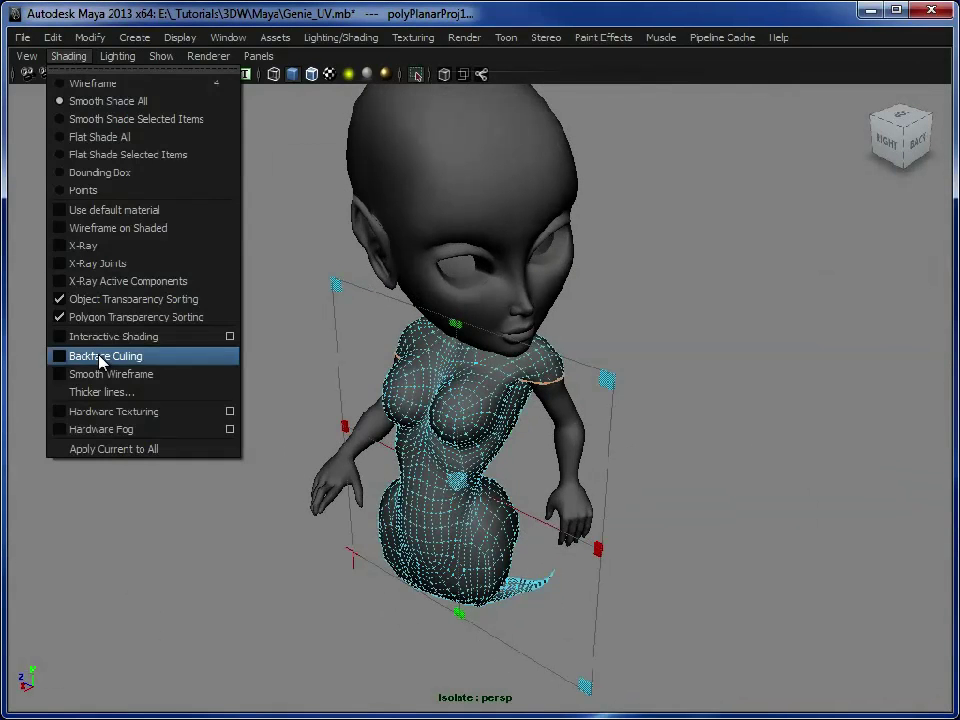
{"action": "left_click", "coordinate": [110, 411]}
{"action": "mouse_move", "coordinate": [589, 467]}
{"action": "left_mouse_down", "text": "alt"}
{"action": "mouse_move", "coordinate": [596, 435]}
{"action": "mouse_move", "coordinate": [468, 437]}
{"action": "mouse_move", "coordinate": [489, 452]}
{"action": "mouse_move", "coordinate": [309, 459]}
{"action": "mouse_move", "coordinate": [335, 310]}
{"action": "mouse_move", "coordinate": [450, 405]}
{"action": "left_mouse_up", "text": "alt"}
{"action": "left_click", "coordinate": [690, 304]}
{"action": "left_click", "coordinate": [466, 425]}
{"action": "left_click_drag", "start_coordinate": [685, 445], "coordinate": [541, 448], "text": "alt"}
{"action": "left_click", "coordinate": [226, 38]}
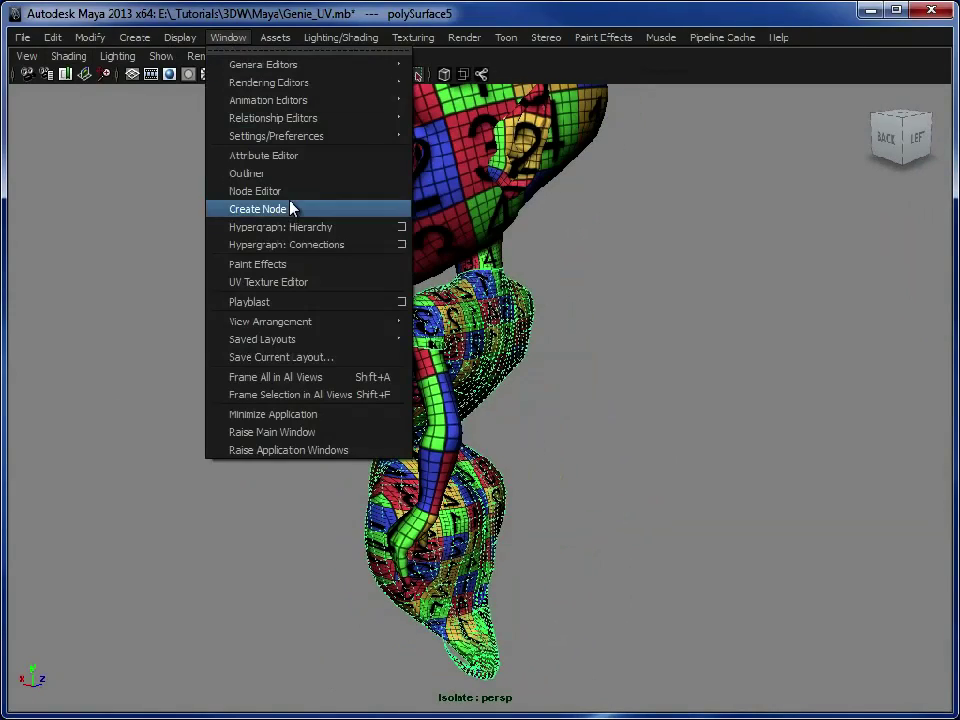
{"action": "left_click", "coordinate": [303, 281]}
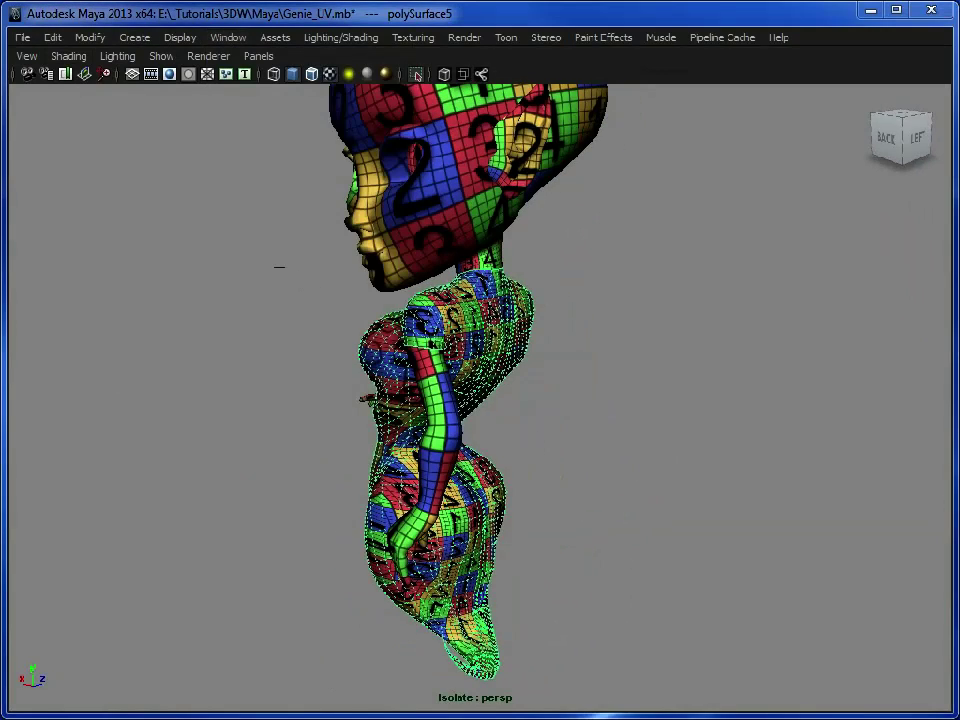
{"action": "left_click_drag", "start_coordinate": [0, 158], "coordinate": [219, 127]}
{"action": "middle_click_drag", "start_coordinate": [285, 302], "coordinate": [116, 315], "text": "alt"}
{"action": "right_click_drag", "start_coordinate": [116, 315], "coordinate": [163, 327], "text": "alt"}
- Select the centre edge loop running down the torso's back and cut the UVs along it
{"action": "left_click_drag", "start_coordinate": [707, 388], "coordinate": [540, 241], "text": "alt"}
{"action": "left_click", "coordinate": [535, 268]}
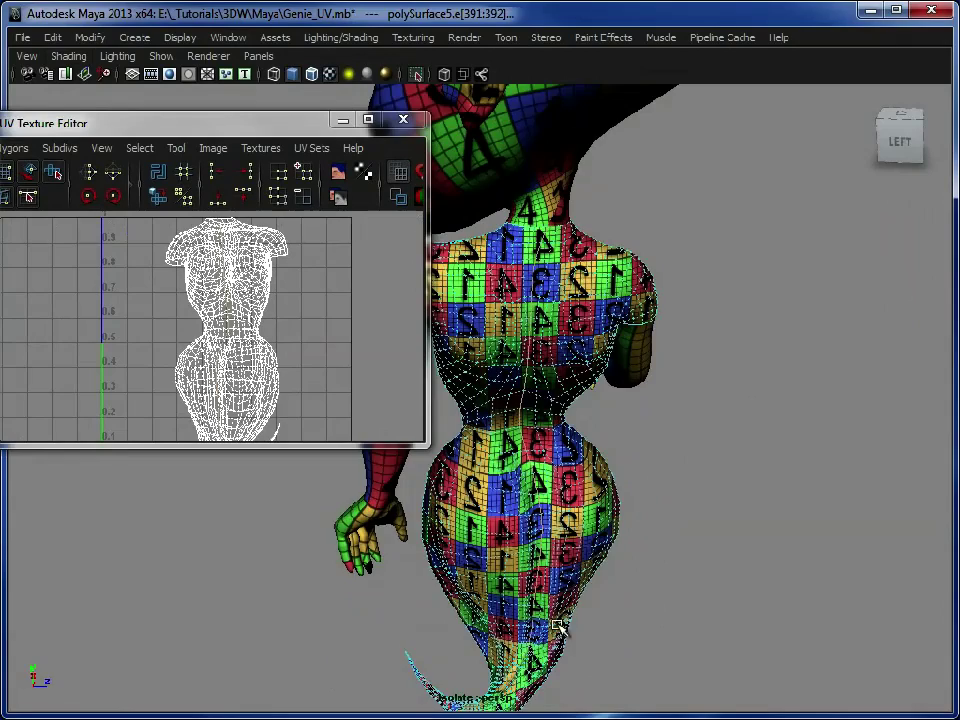
{"action": "middle_click_drag", "start_coordinate": [555, 617], "coordinate": [560, 484], "text": "alt"}
{"action": "right_click_drag", "start_coordinate": [560, 484], "coordinate": [670, 484], "text": "alt"}
{"action": "left_click_drag", "start_coordinate": [670, 484], "coordinate": [740, 420], "text": "alt"}
{"action": "right_click_drag", "start_coordinate": [740, 420], "coordinate": [603, 387], "text": "alt"}
{"action": "left_click_drag", "start_coordinate": [603, 387], "coordinate": [553, 383], "text": "alt"}
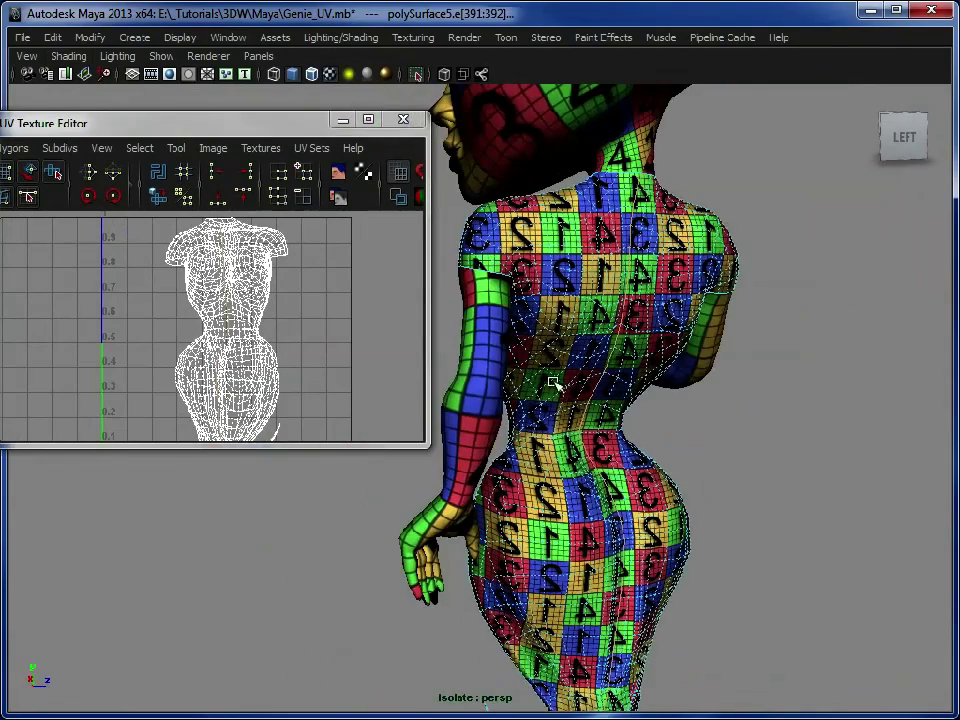
{"action": "left_click", "coordinate": [22, 148]}
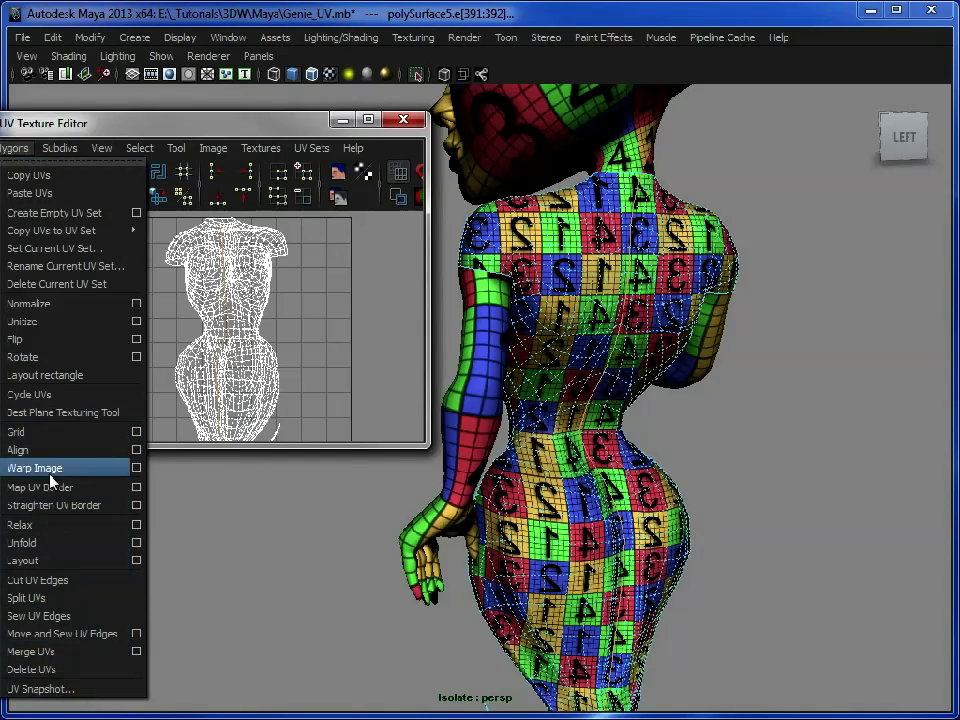
{"action": "left_click", "coordinate": [38, 582]}
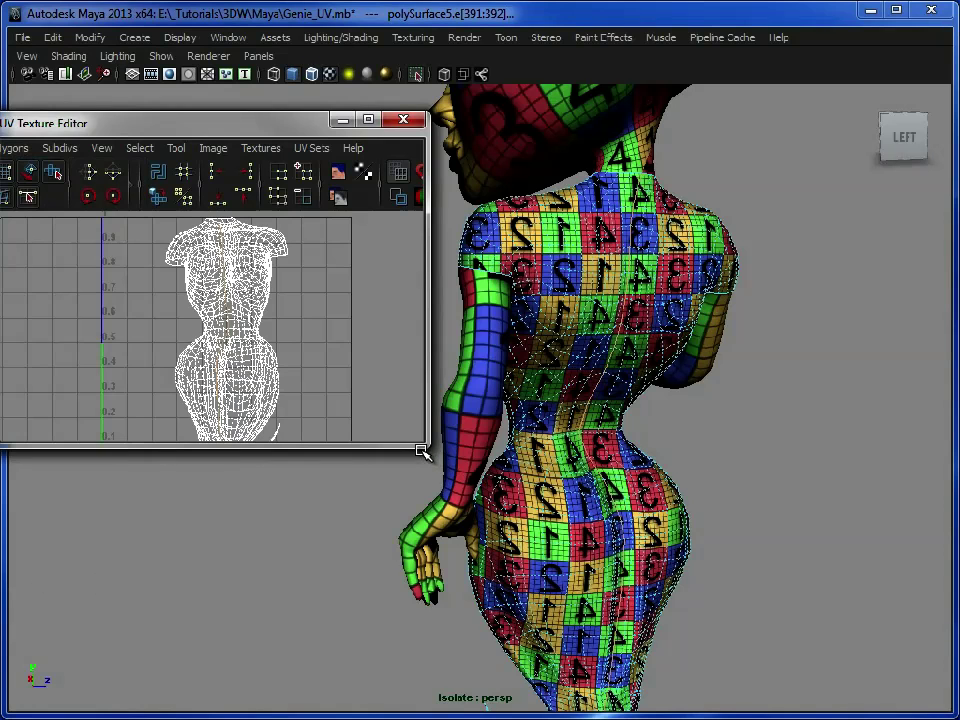
- Enlarge the UV Texture Editor, select all torso UVs and unfold them with the Horizontal constraint, followed by the Vertical constraint
{"action": "left_click_drag", "start_coordinate": [427, 447], "coordinate": [506, 672]}
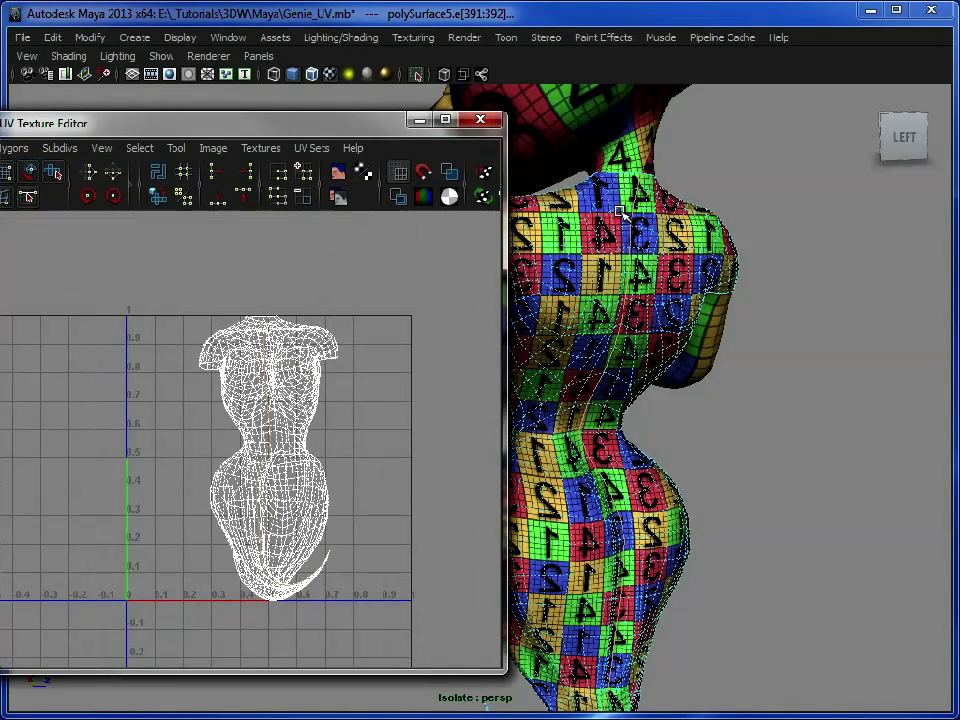
{"action": "right_click_drag", "start_coordinate": [596, 281], "coordinate": [652, 253]}
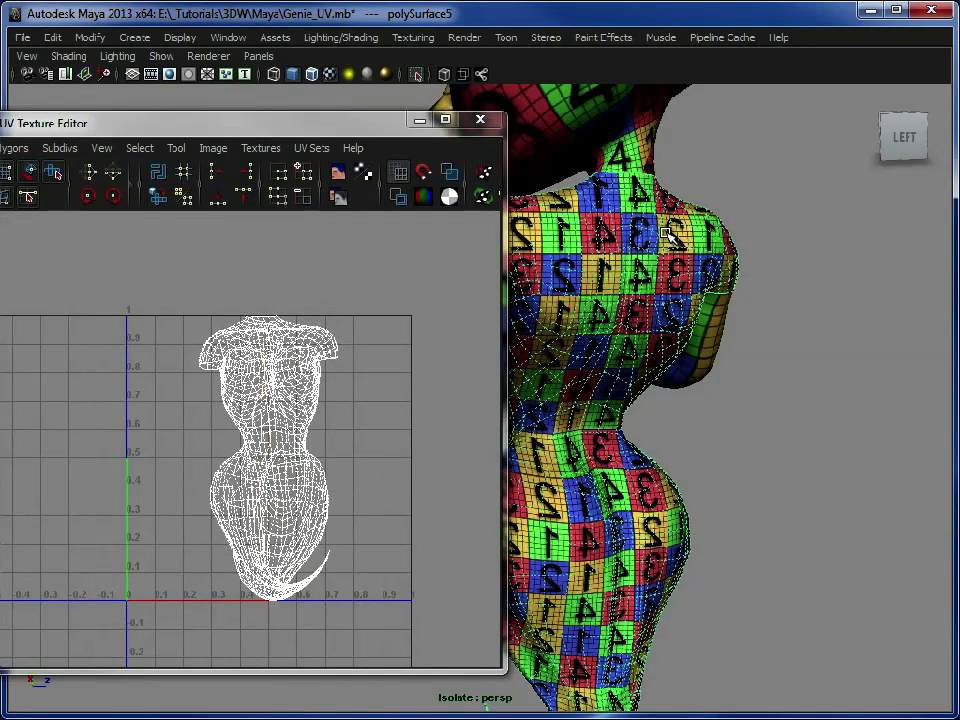
{"action": "right_click_drag", "start_coordinate": [274, 430], "coordinate": [340, 431]}
{"action": "left_click_drag", "start_coordinate": [99, 264], "coordinate": [386, 686]}
{"action": "left_click", "coordinate": [157, 196], "text": "shift"}
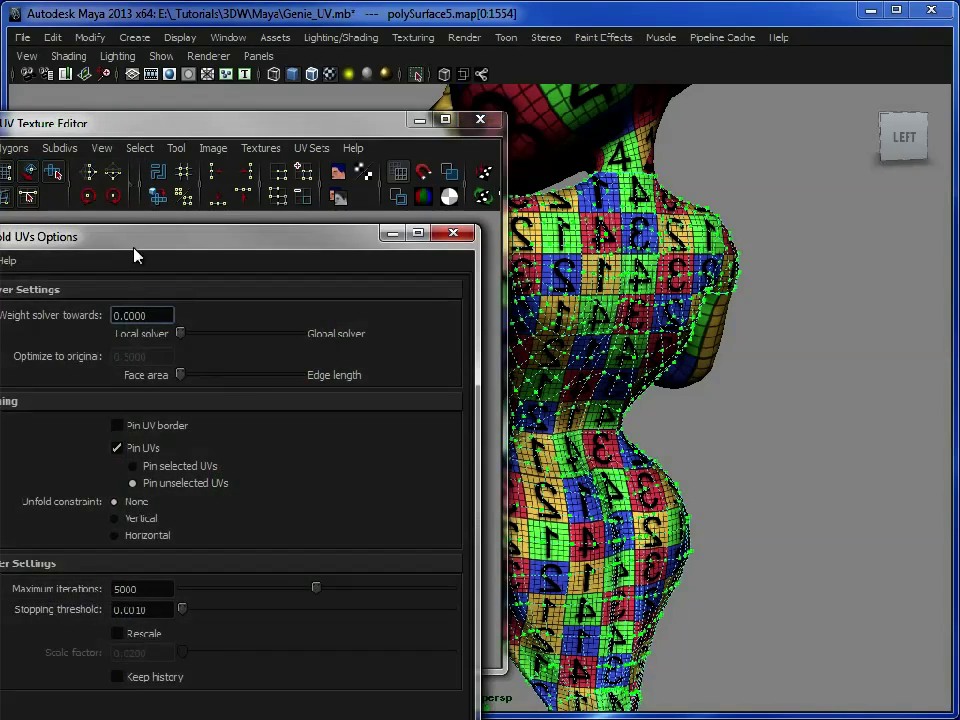
{"action": "left_click_drag", "start_coordinate": [137, 249], "coordinate": [600, 138]}
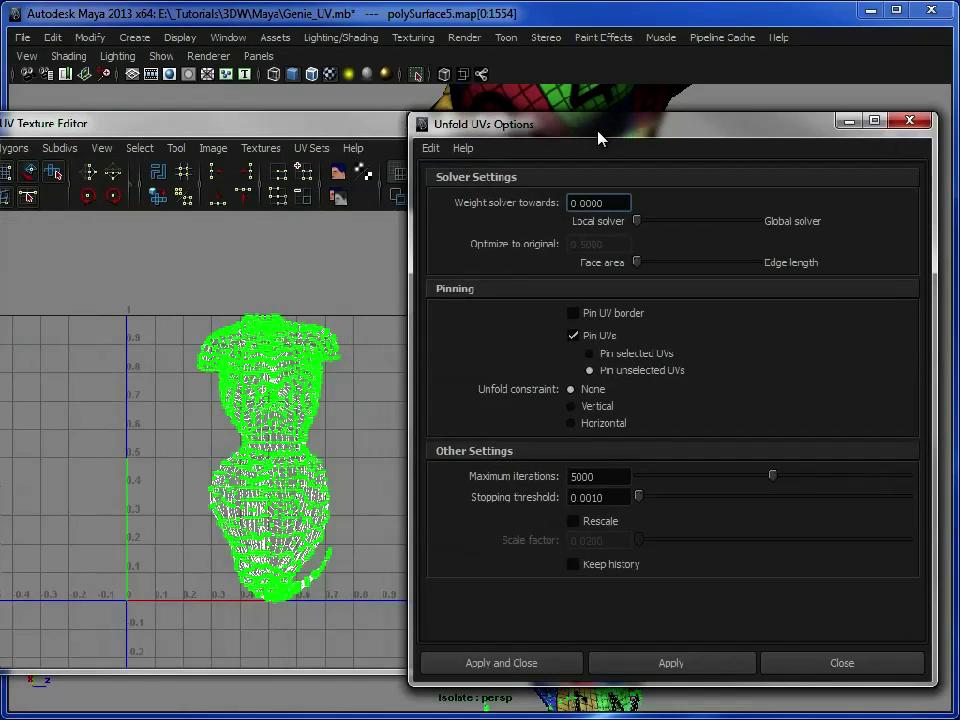
{"action": "left_click", "coordinate": [619, 427]}
{"action": "left_click", "coordinate": [664, 664]}
{"action": "left_click", "coordinate": [600, 407]}
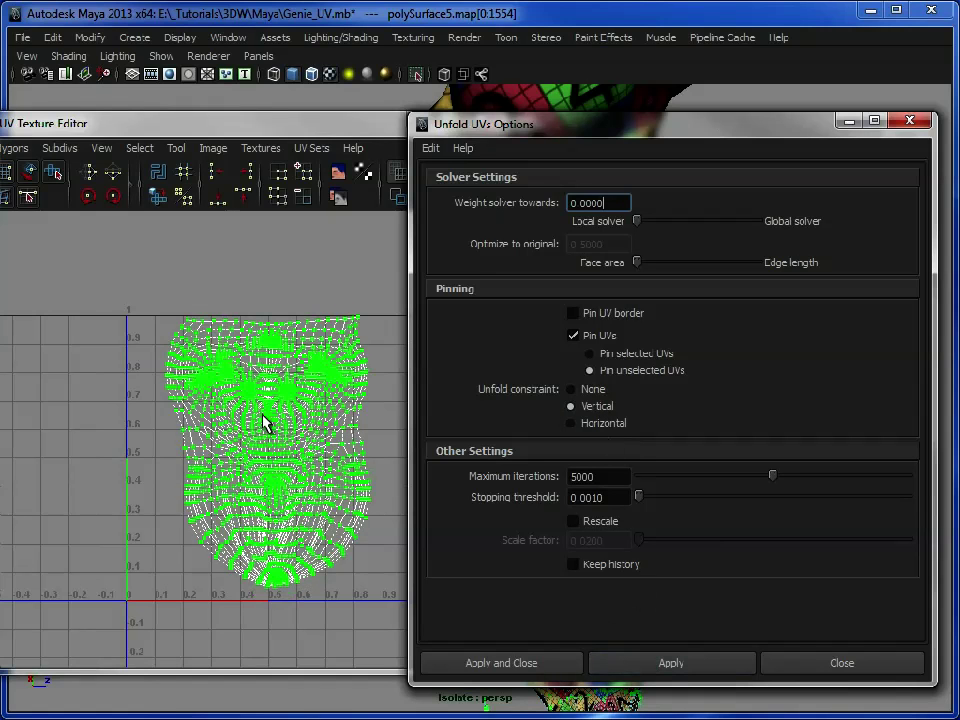
{"action": "left_click_drag", "start_coordinate": [662, 134], "coordinate": [0, 210]}
- Select the centre edge loop down the torso's front and convert the edge selection to UVs
{"action": "right_click_drag", "start_coordinate": [680, 360], "coordinate": [697, 323]}
{"action": "right_click_drag", "start_coordinate": [208, 482], "coordinate": [443, 506], "text": "alt"}
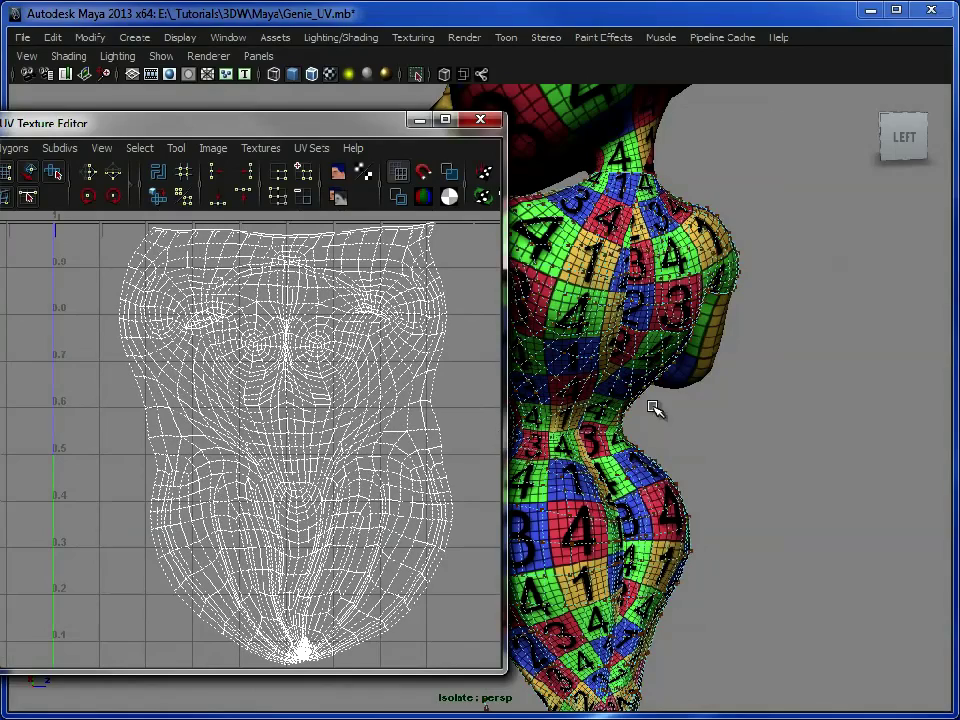
{"action": "left_click_drag", "start_coordinate": [620, 415], "coordinate": [697, 316], "text": "alt"}
{"action": "right_click_drag", "start_coordinate": [698, 315], "coordinate": [772, 356], "text": "alt"}
{"action": "middle_click_drag", "start_coordinate": [772, 356], "coordinate": [746, 365], "text": "alt"}
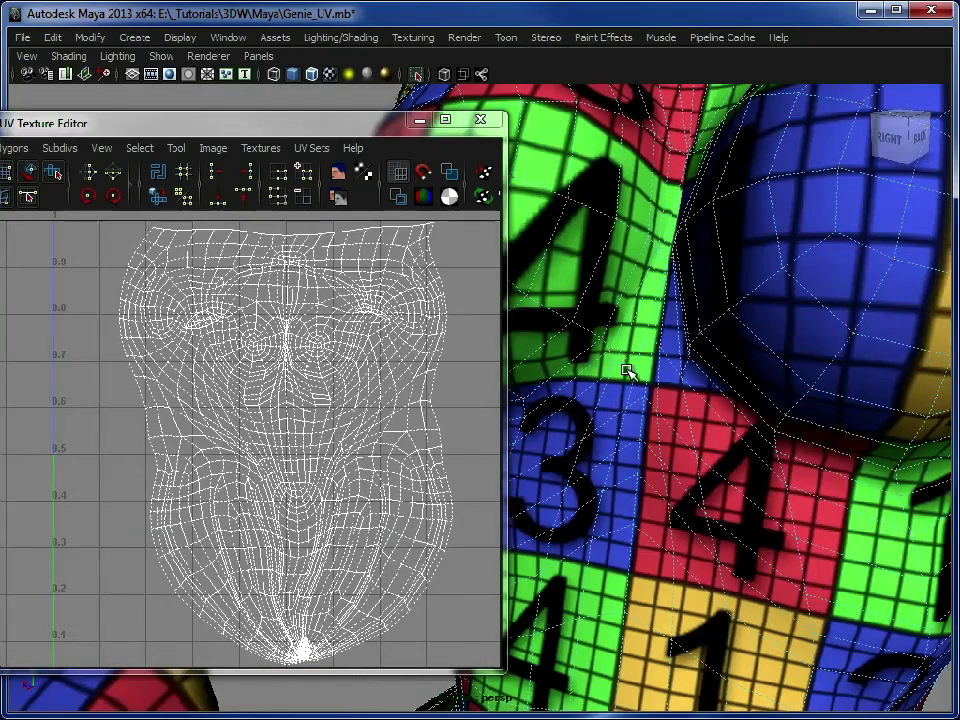
{"action": "left_click", "coordinate": [648, 373]}
{"action": "left_click_drag", "start_coordinate": [666, 229], "coordinate": [695, 289], "text": "alt"}
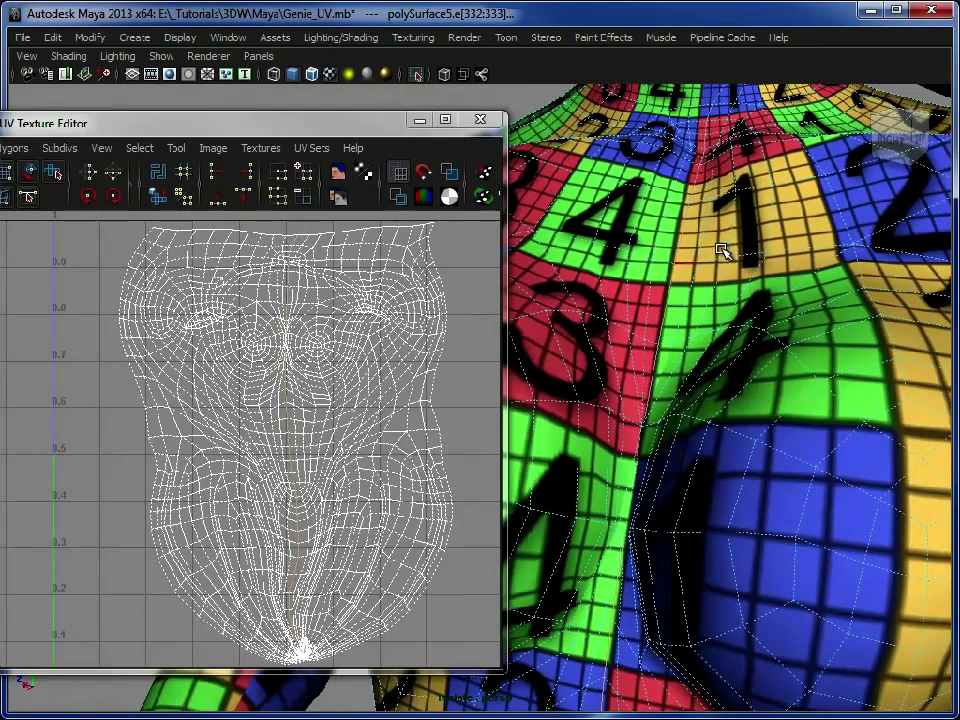
{"action": "left_click_drag", "start_coordinate": [733, 221], "coordinate": [704, 411], "text": "alt"}
{"action": "left_click_drag", "start_coordinate": [740, 300], "coordinate": [444, 486], "text": "alt"}
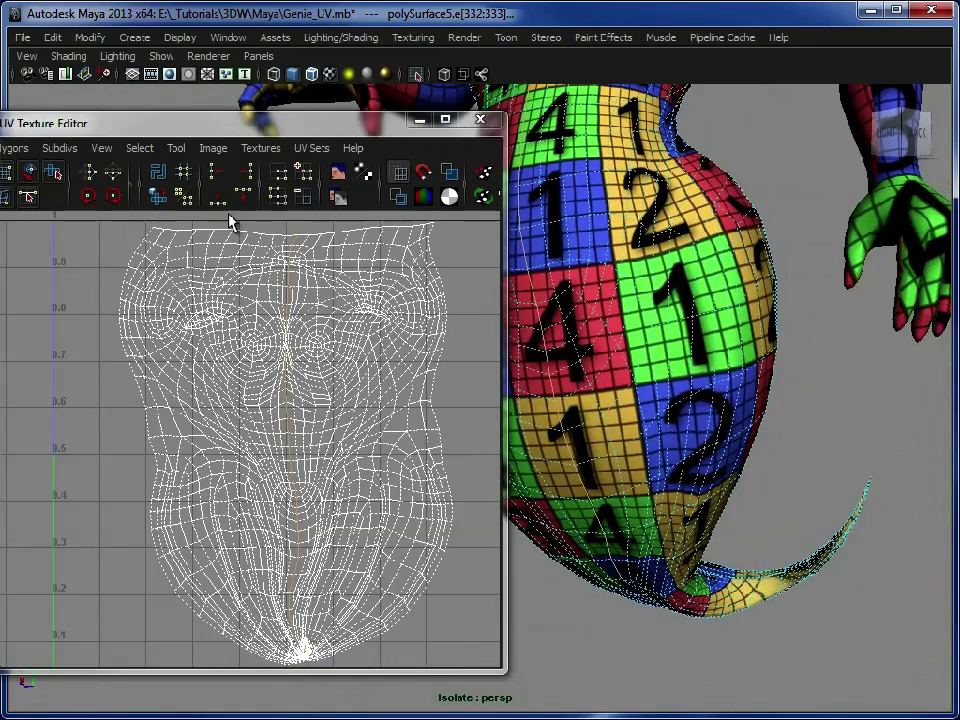
{"action": "left_click", "coordinate": [139, 148]}
{"action": "left_click", "coordinate": [296, 317]}
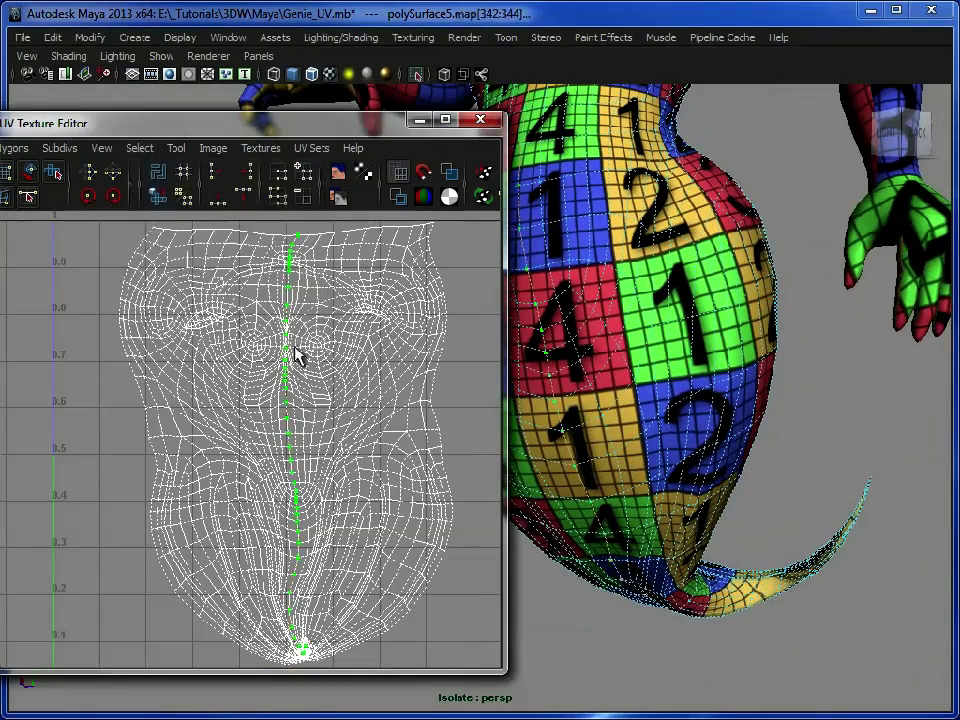
- Align the front-loop UVs into a straight vertical line and move them clear of the torso shell to about U -0.23
{"action": "right_click_drag", "start_coordinate": [317, 362], "coordinate": [191, 345], "text": "alt"}
{"action": "left_click", "coordinate": [215, 170]}
{"action": "middle_click_drag", "start_coordinate": [316, 388], "coordinate": [320, 390], "text": "alt"}
{"action": "key", "text": "w"}
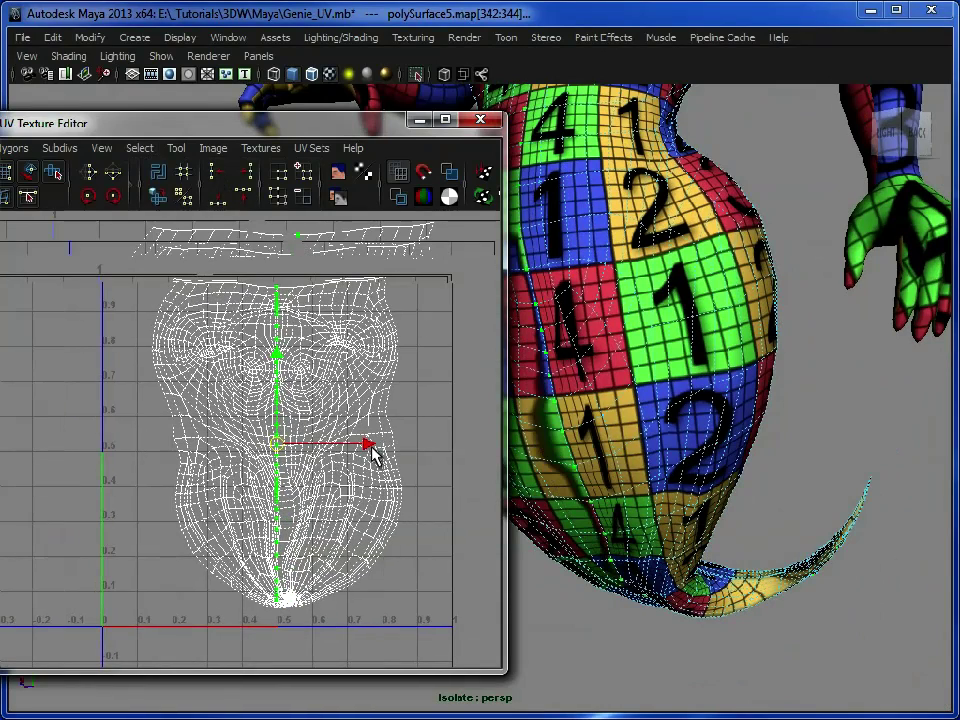
{"action": "left_click_drag", "start_coordinate": [368, 447], "coordinate": [111, 446]}
{"action": "middle_click_drag", "start_coordinate": [111, 446], "coordinate": [255, 439], "text": "alt"}
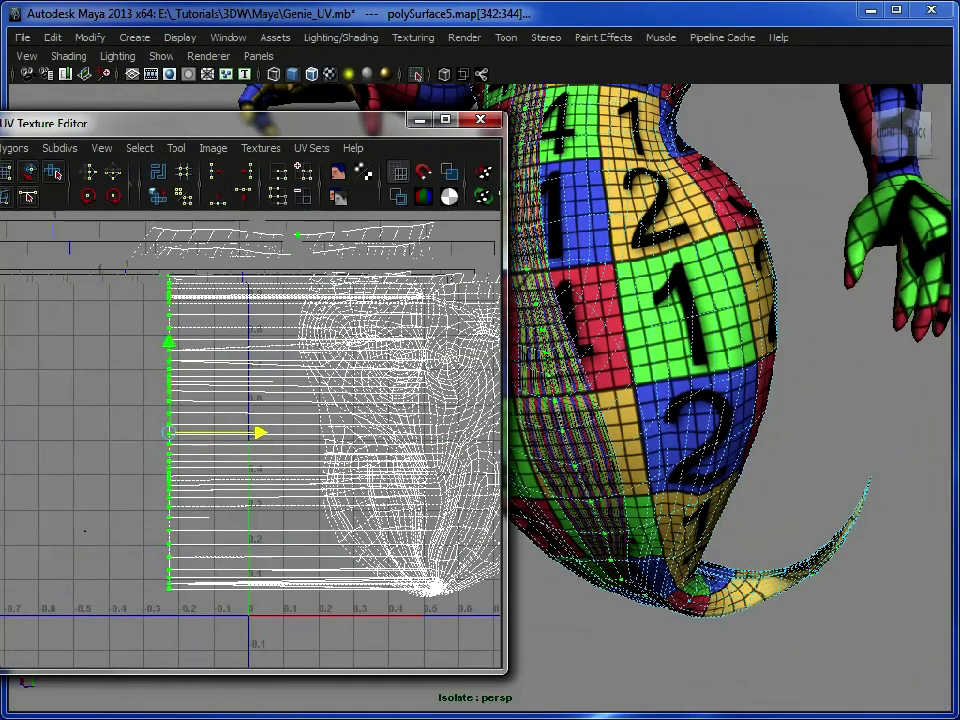
- Unfold the straightened front-loop UVs with the Vertical constraint, keeping unselected UVs pinned
{"action": "left_click_drag", "start_coordinate": [815, 185], "coordinate": [734, 109]}
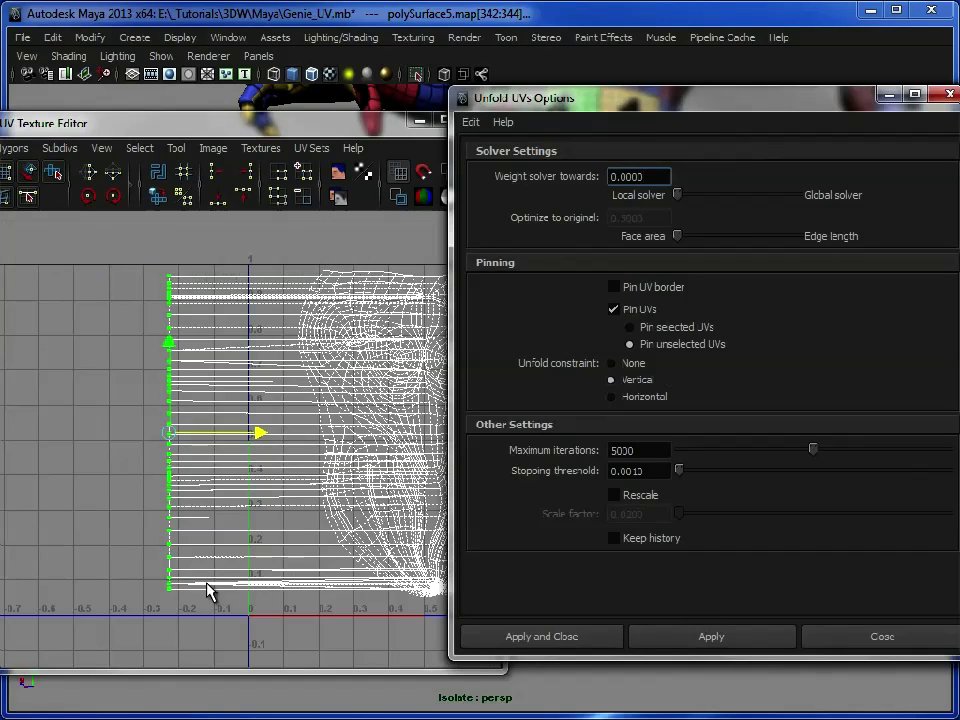
{"action": "left_click", "coordinate": [702, 640]}
{"action": "middle_click_drag", "start_coordinate": [228, 461], "coordinate": [213, 465], "text": "alt"}
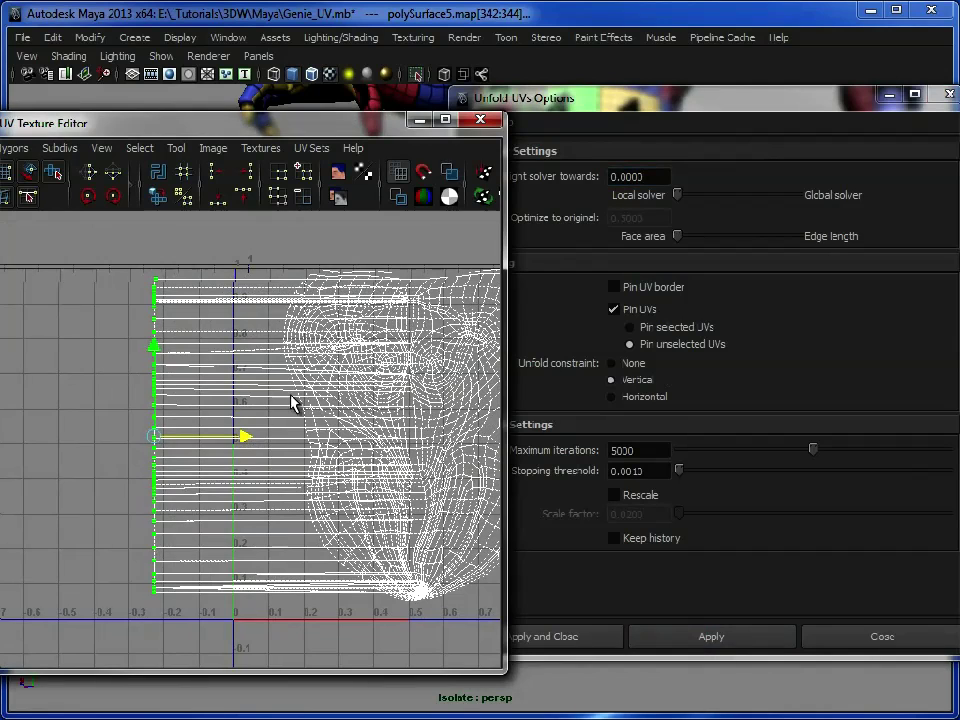
- Select the rest of the torso UVs and unfold them around the pinned front line with the constraint set to None
{"action": "middle_click_drag", "start_coordinate": [291, 396], "coordinate": [255, 360], "text": "alt"}
{"action": "right_click_drag", "start_coordinate": [250, 352], "coordinate": [310, 365]}
{"action": "left_click_drag", "start_coordinate": [469, 627], "coordinate": [215, 290]}
{"action": "left_click", "coordinate": [630, 363]}
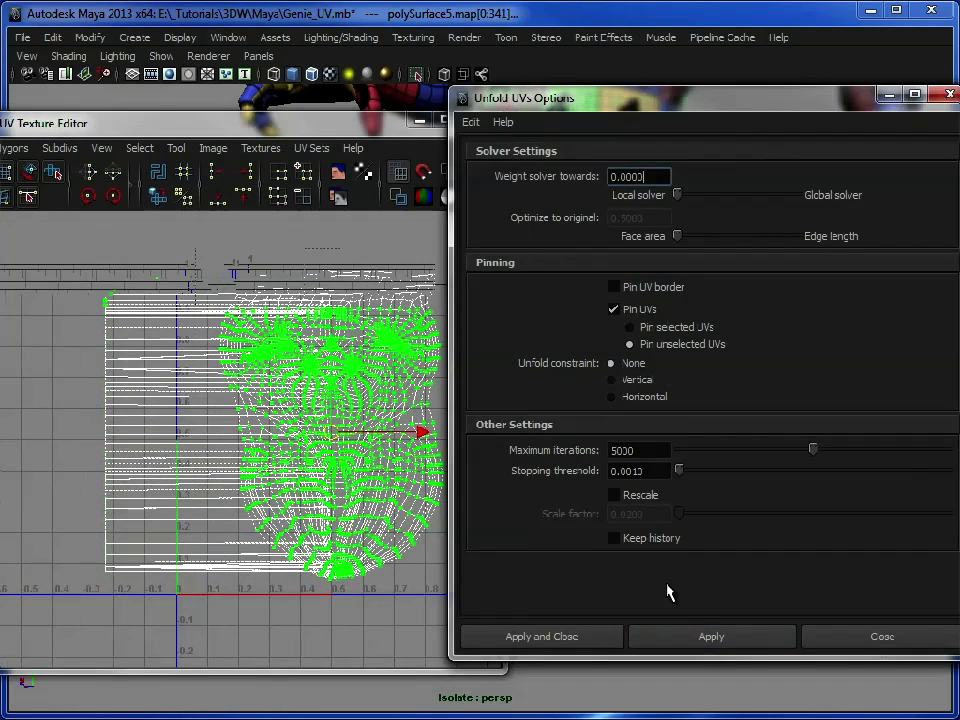
- Pull the tail-tip UVs down to about V -0.28 and unfold the lower torso UVs towards them with the None constraint
{"action": "middle_click_drag", "start_coordinate": [262, 480], "coordinate": [357, 436], "text": "alt"}
{"action": "right_click_drag", "start_coordinate": [357, 436], "coordinate": [490, 450], "text": "alt"}
{"action": "middle_click_drag", "start_coordinate": [325, 497], "coordinate": [403, 403], "text": "alt"}
{"action": "scroll", "coordinate": [237, 500], "scroll_direction": "up", "scroll_amount": 4}
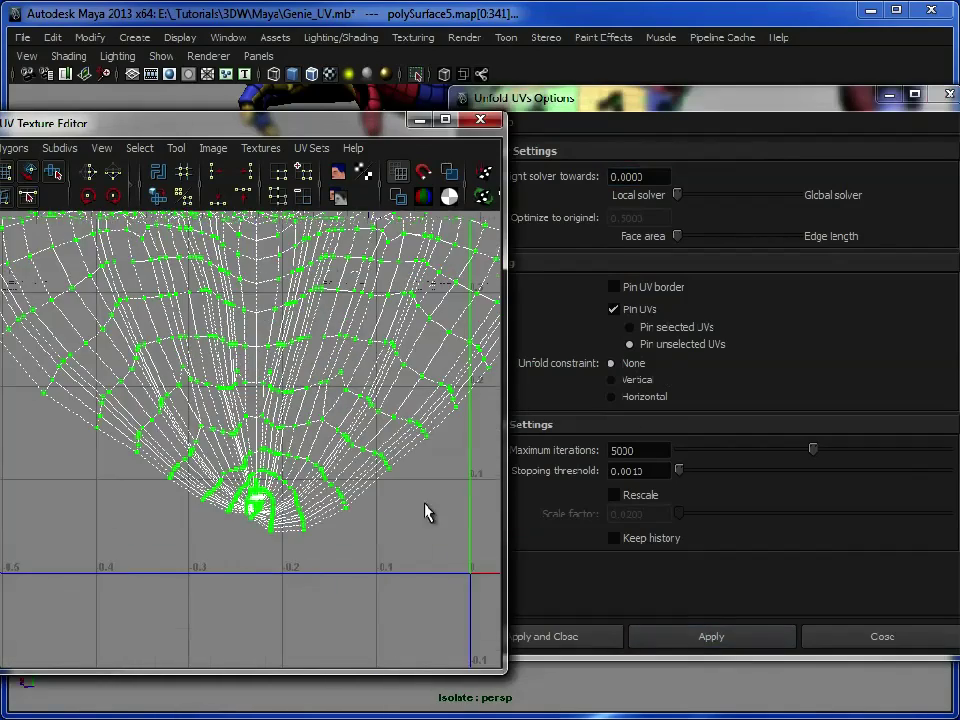
{"action": "right_click_drag", "start_coordinate": [206, 546], "coordinate": [514, 542], "text": "alt"}
{"action": "right_click_drag", "start_coordinate": [308, 408], "coordinate": [557, 491], "text": "alt"}
{"action": "middle_click_drag", "start_coordinate": [372, 444], "coordinate": [284, 490], "text": "alt"}
{"action": "right_click_drag", "start_coordinate": [284, 490], "coordinate": [345, 491], "text": "alt"}
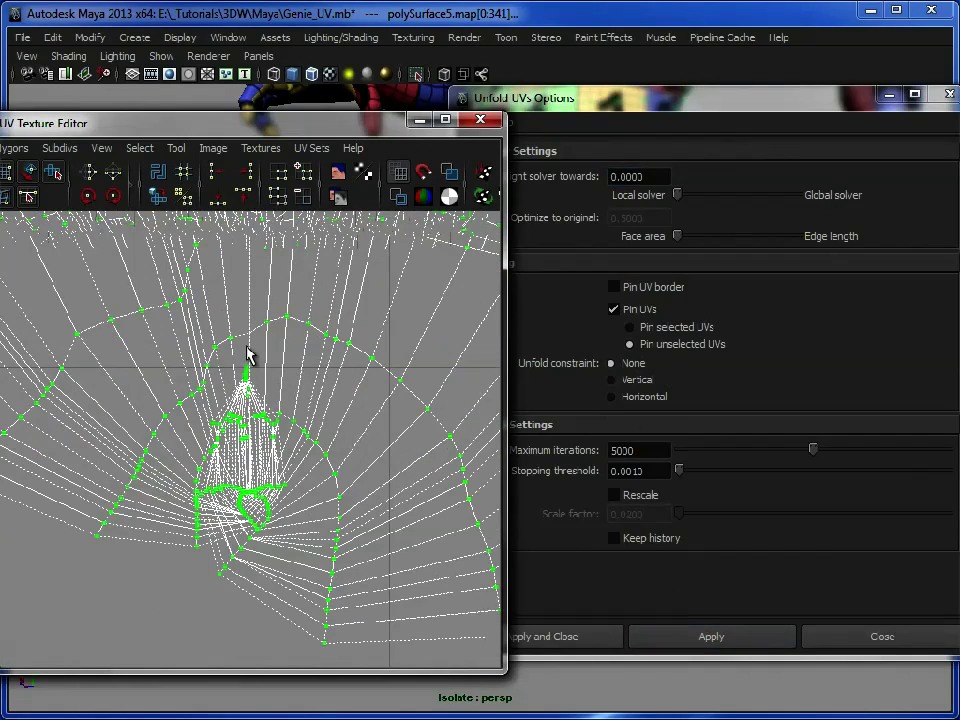
{"action": "left_click", "coordinate": [888, 94]}
{"action": "left_click_drag", "start_coordinate": [850, 450], "coordinate": [902, 514]}
{"action": "right_click_drag", "start_coordinate": [376, 472], "coordinate": [0, 400], "text": "alt"}
{"action": "left_click_drag", "start_coordinate": [246, 346], "coordinate": [238, 506]}
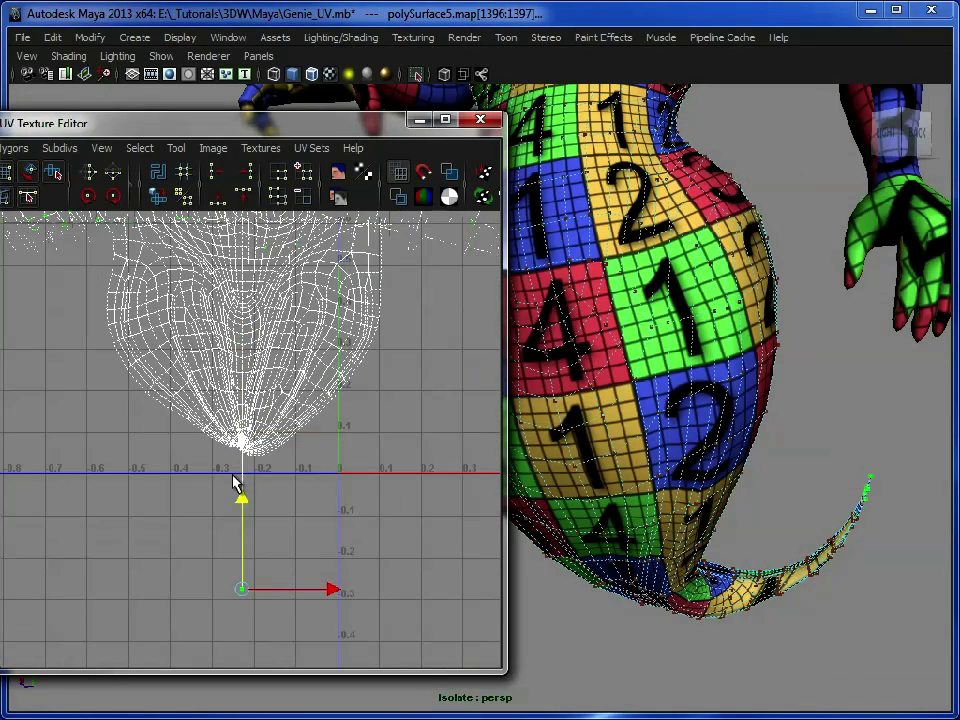
{"action": "left_click_drag", "start_coordinate": [96, 305], "coordinate": [392, 498]}
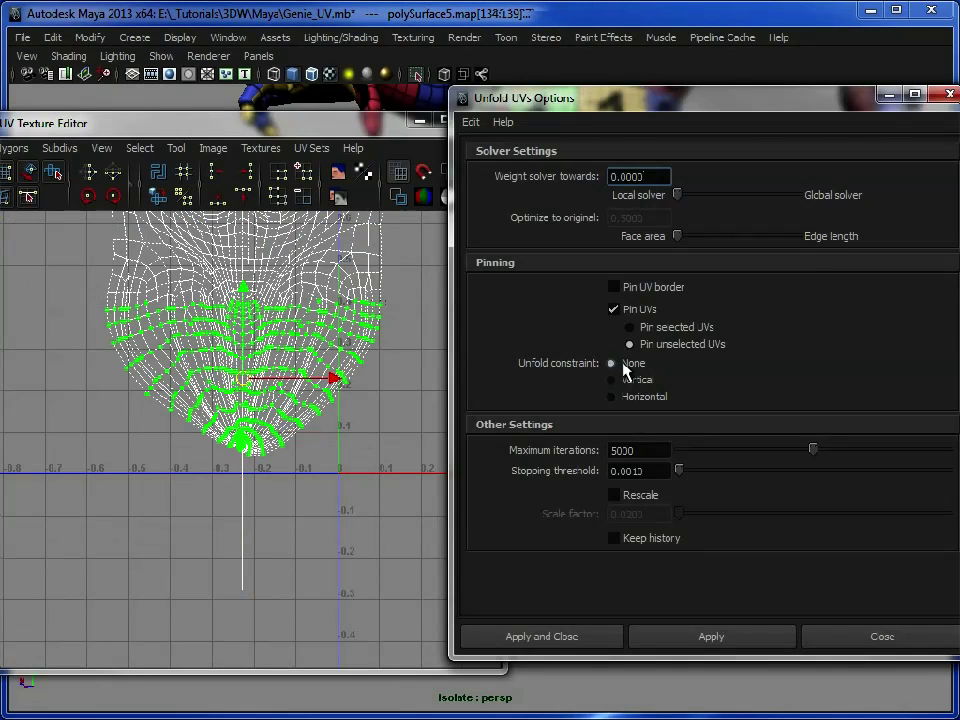
{"action": "left_click", "coordinate": [687, 646]}
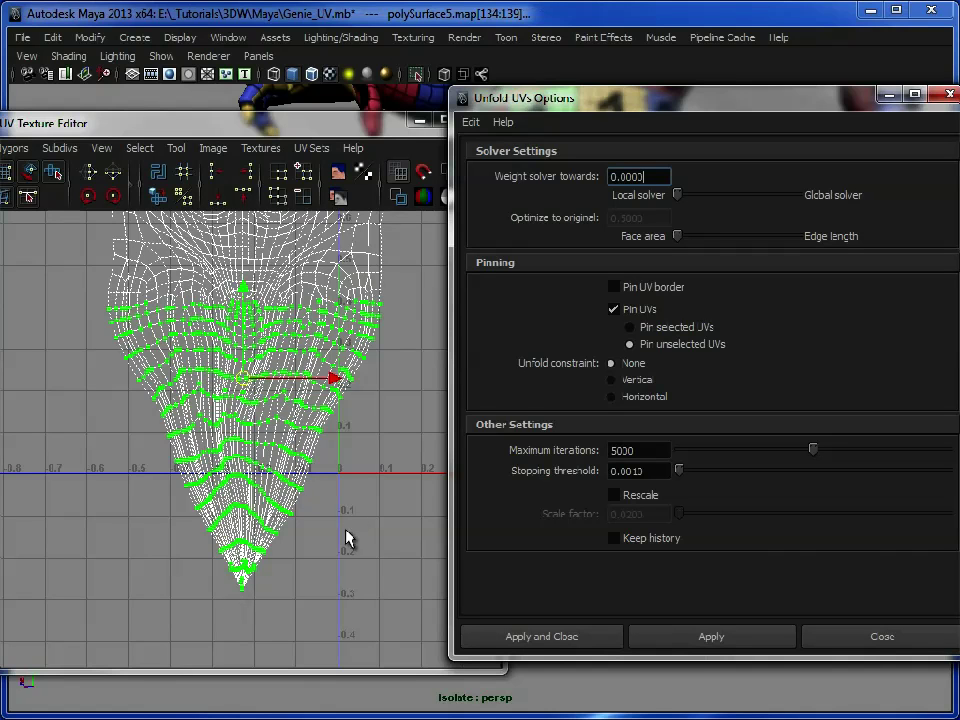
- Select the bunched UVs at the very tip of the tail and unfold them without a constraint
{"action": "middle_click_drag", "start_coordinate": [180, 580], "coordinate": [176, 436], "text": "alt"}
{"action": "right_click_drag", "start_coordinate": [176, 436], "coordinate": [436, 615], "text": "alt"}
{"action": "right_click_drag", "start_coordinate": [189, 519], "coordinate": [637, 494], "text": "alt"}
{"action": "right_click_drag", "start_coordinate": [216, 466], "coordinate": [348, 462], "text": "alt"}
{"action": "middle_click_drag", "start_coordinate": [335, 476], "coordinate": [209, 480], "text": "alt"}
{"action": "right_click_drag", "start_coordinate": [209, 480], "coordinate": [510, 482], "text": "alt"}
{"action": "middle_click_drag", "start_coordinate": [195, 552], "coordinate": [290, 529], "text": "alt"}
{"action": "right_click_drag", "start_coordinate": [290, 529], "coordinate": [521, 536], "text": "alt"}
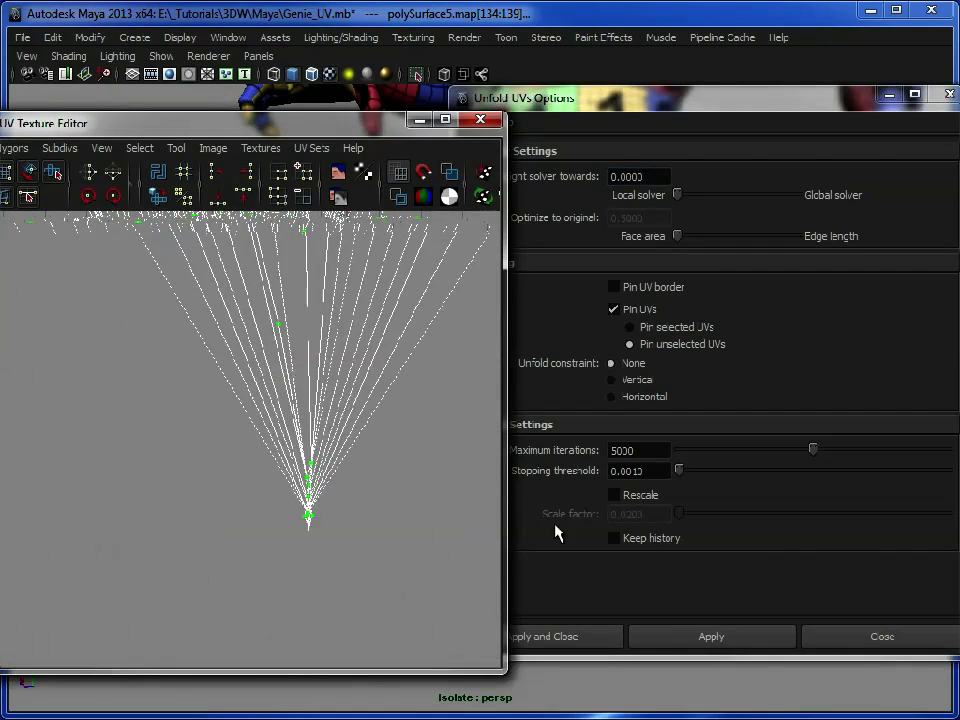
{"action": "middle_click_drag", "start_coordinate": [252, 548], "coordinate": [156, 489], "text": "alt"}
{"action": "right_click_drag", "start_coordinate": [156, 489], "coordinate": [392, 480], "text": "alt"}
{"action": "middle_click_drag", "start_coordinate": [200, 410], "coordinate": [242, 442], "text": "alt"}
{"action": "right_click_drag", "start_coordinate": [242, 442], "coordinate": [325, 447], "text": "alt"}
{"action": "left_click_drag", "start_coordinate": [122, 329], "coordinate": [293, 566]}
{"action": "left_click", "coordinate": [680, 641]}
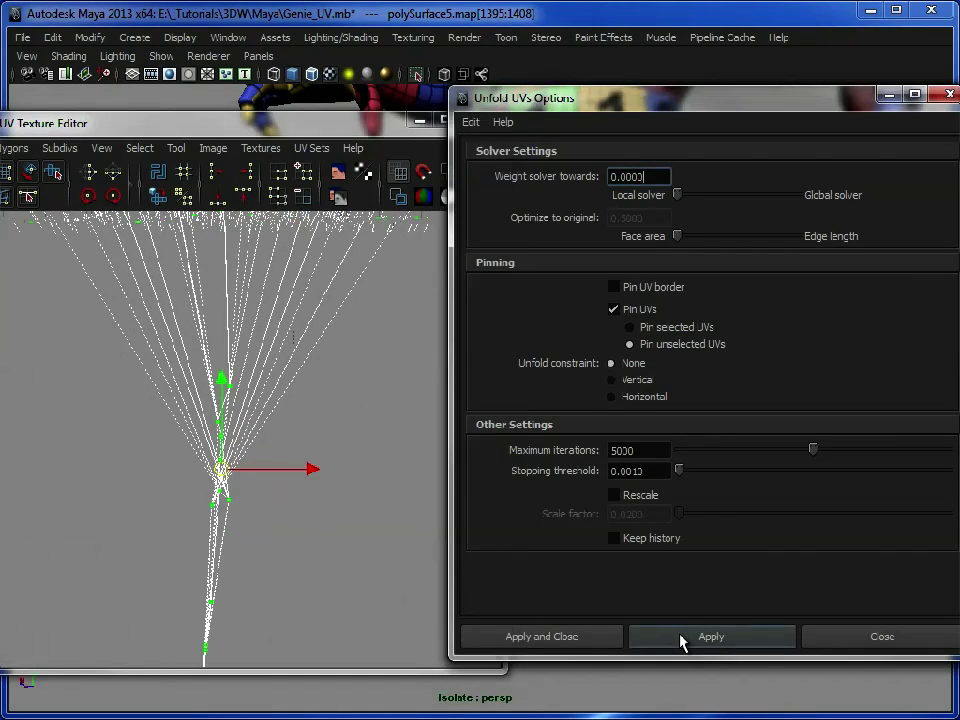
- Repeat the unfold on the tail-tip UVs and unfold a smaller selection of them including the lowest points
{"action": "left_click", "coordinate": [229, 476]}
{"action": "left_click_drag", "start_coordinate": [229, 476], "coordinate": [244, 436]}
{"action": "right_click_drag", "start_coordinate": [244, 436], "coordinate": [317, 461], "text": "alt"}
{"action": "key", "text": "g"}
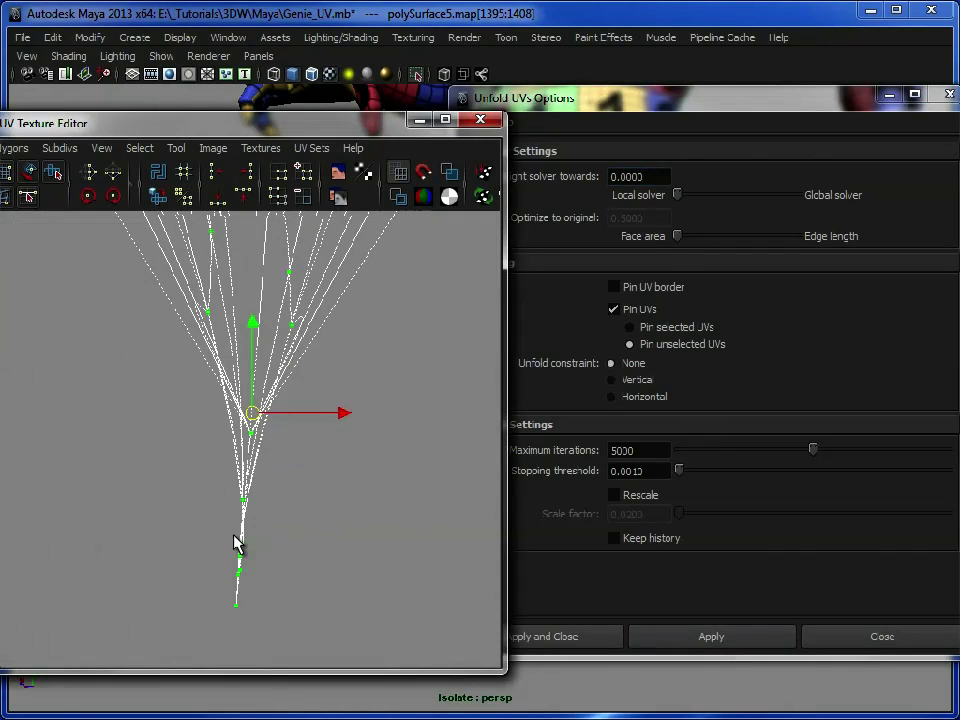
{"action": "left_click_drag", "start_coordinate": [305, 650], "coordinate": [305, 645]}
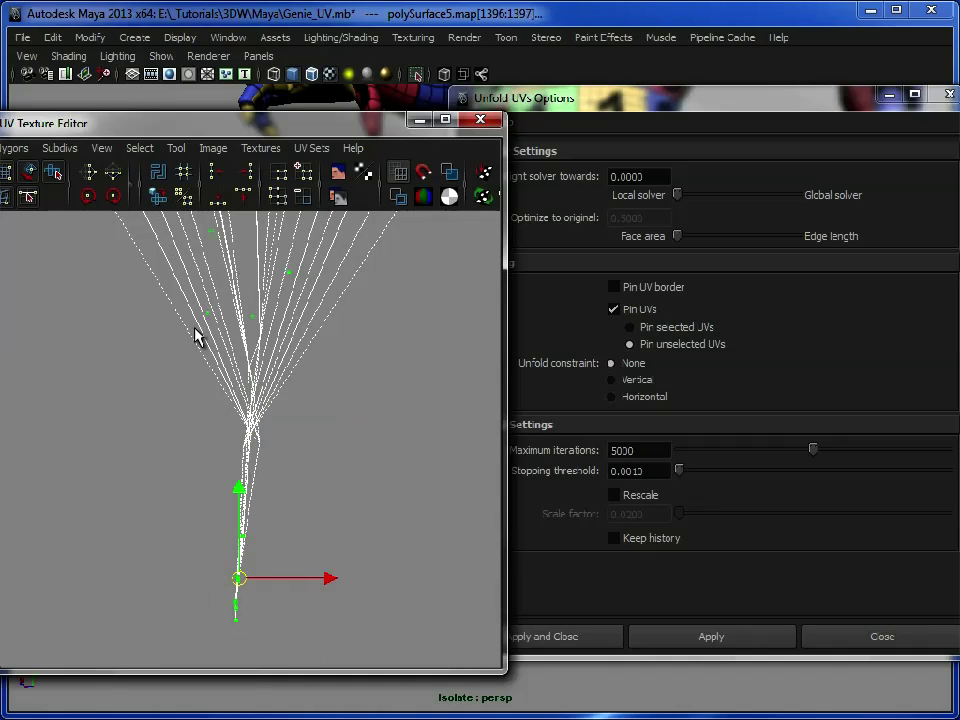
{"action": "left_click", "coordinate": [711, 638]}
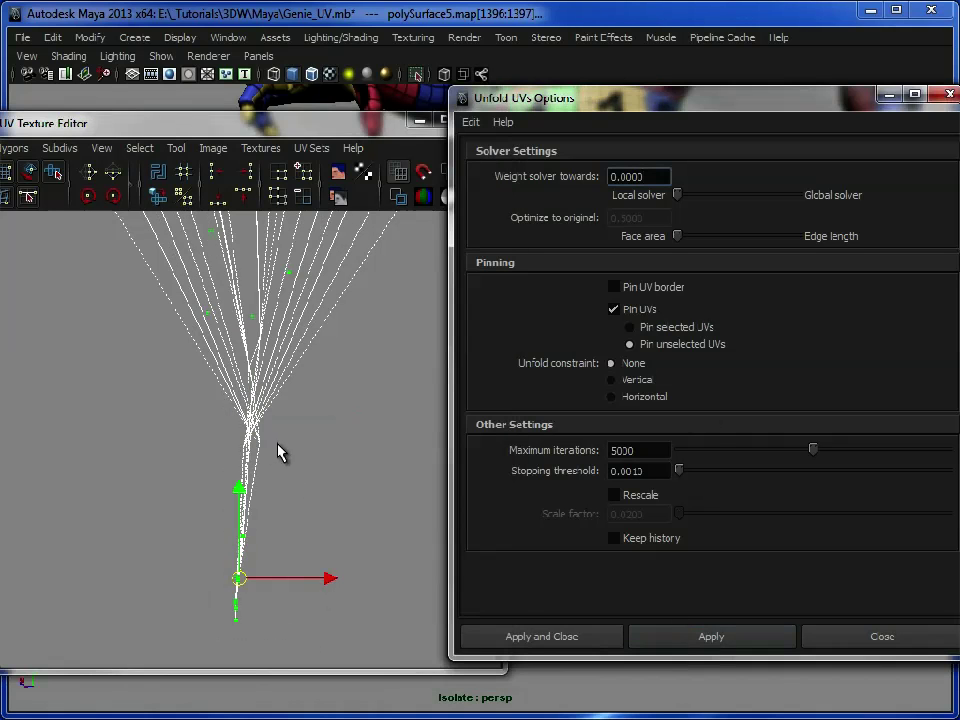
- Move individual UVs near the tail tip apart by hand to separate the overlapping edges
{"action": "left_click", "coordinate": [248, 390]}
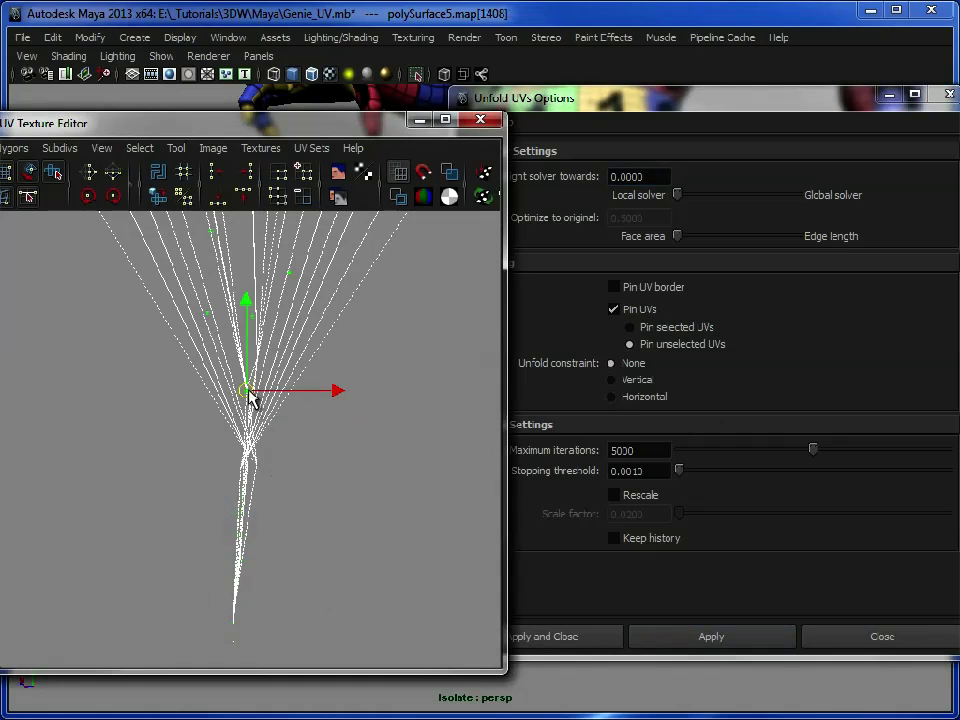
{"action": "left_click_drag", "start_coordinate": [248, 390], "coordinate": [231, 377]}
{"action": "left_click", "coordinate": [255, 359]}
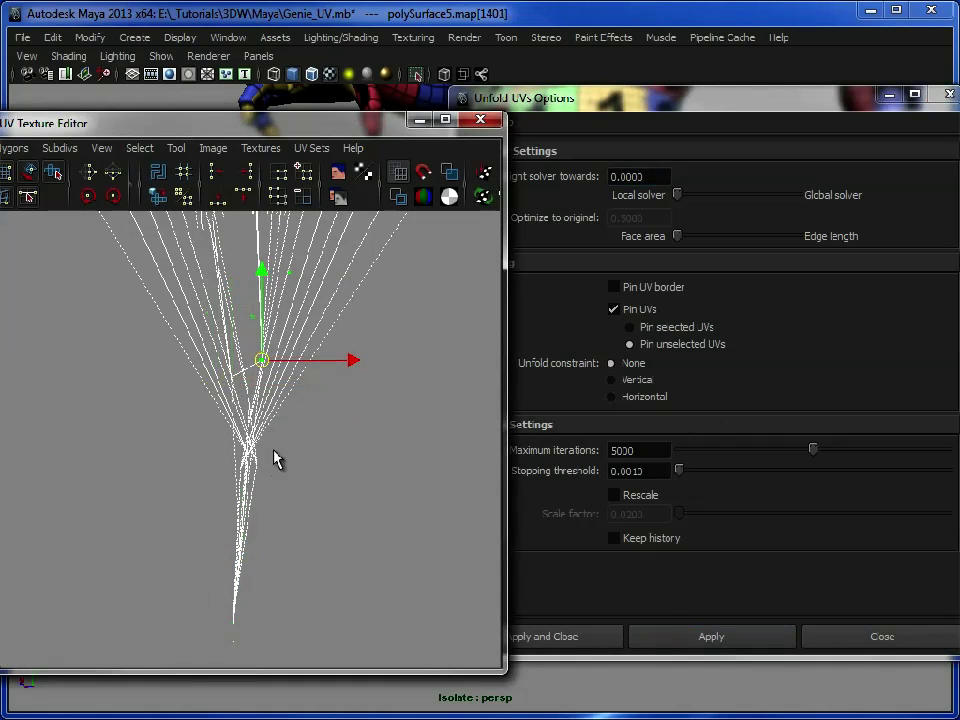
- Examine the torso shell's UVs from the tail tip up to the chest and minimize the UV Texture Editor
{"action": "right_click_drag", "start_coordinate": [343, 456], "coordinate": [238, 411], "text": "alt"}
{"action": "middle_click_drag", "start_coordinate": [238, 411], "coordinate": [190, 585], "text": "alt"}
{"action": "right_click_drag", "start_coordinate": [318, 522], "coordinate": [2, 424], "text": "alt"}
{"action": "middle_click_drag", "start_coordinate": [276, 292], "coordinate": [266, 461], "text": "alt"}
{"action": "middle_click_drag", "start_coordinate": [400, 215], "coordinate": [371, 379], "text": "alt"}
{"action": "right_click_drag", "start_coordinate": [371, 379], "coordinate": [185, 325], "text": "alt"}
{"action": "middle_click_drag", "start_coordinate": [250, 292], "coordinate": [226, 440], "text": "alt"}
{"action": "right_click_drag", "start_coordinate": [75, 407], "coordinate": [428, 435], "text": "alt"}
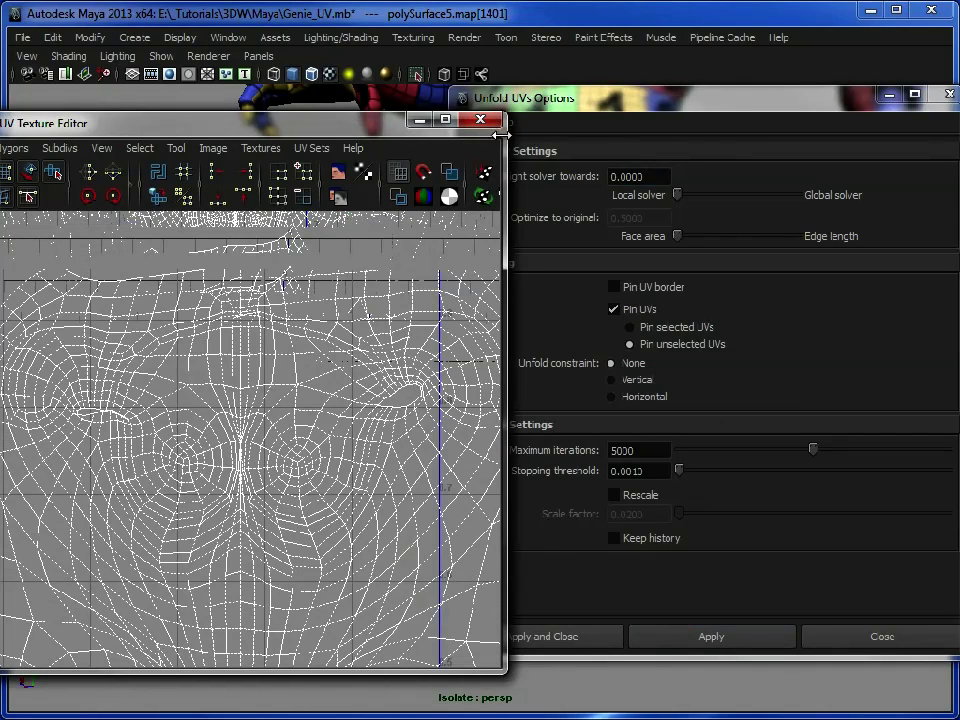
{"action": "left_click", "coordinate": [420, 119]}
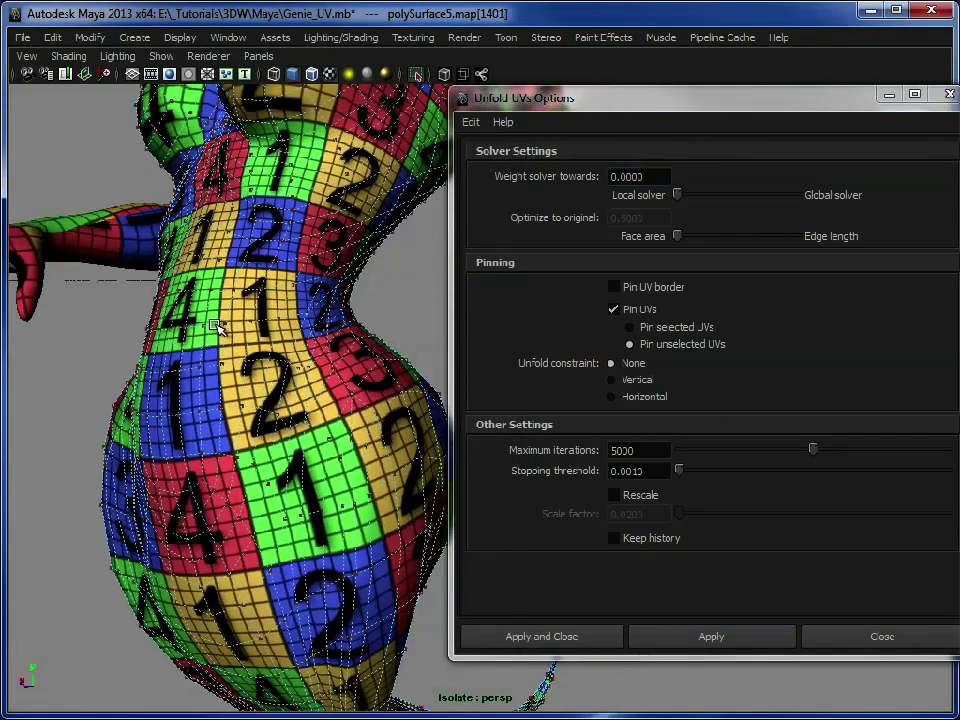
- Return the torso to object mode, show the whole genie model briefly and isolate the torso again
{"action": "right_click_drag", "start_coordinate": [253, 343], "coordinate": [287, 200]}
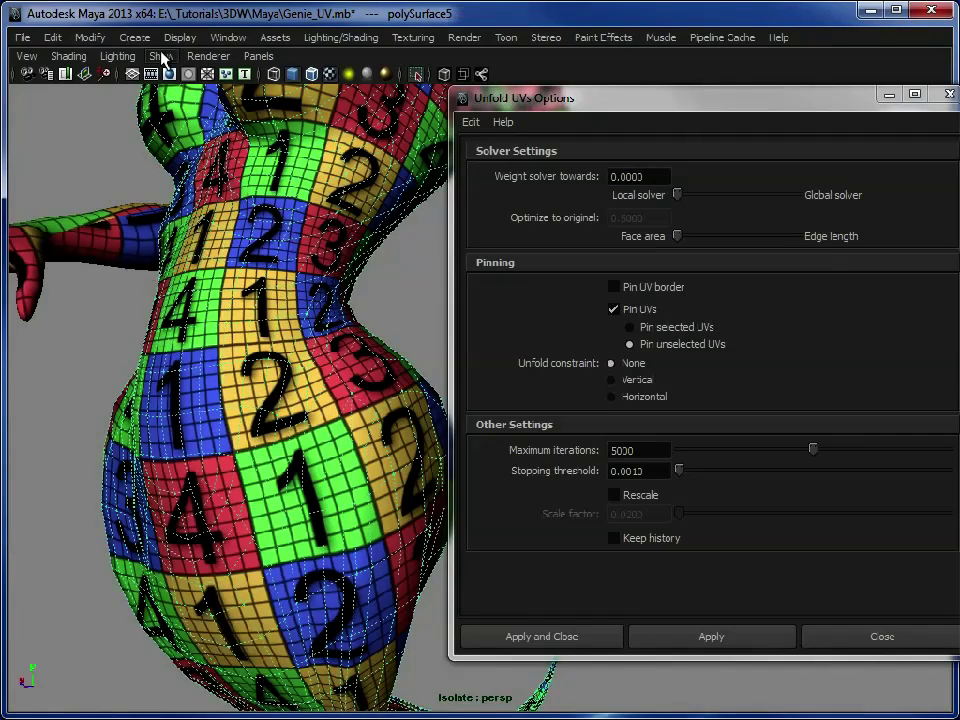
{"action": "left_click", "coordinate": [161, 56]}
{"action": "mouse_move", "coordinate": [232, 84]}
{"action": "left_click", "coordinate": [340, 94]}
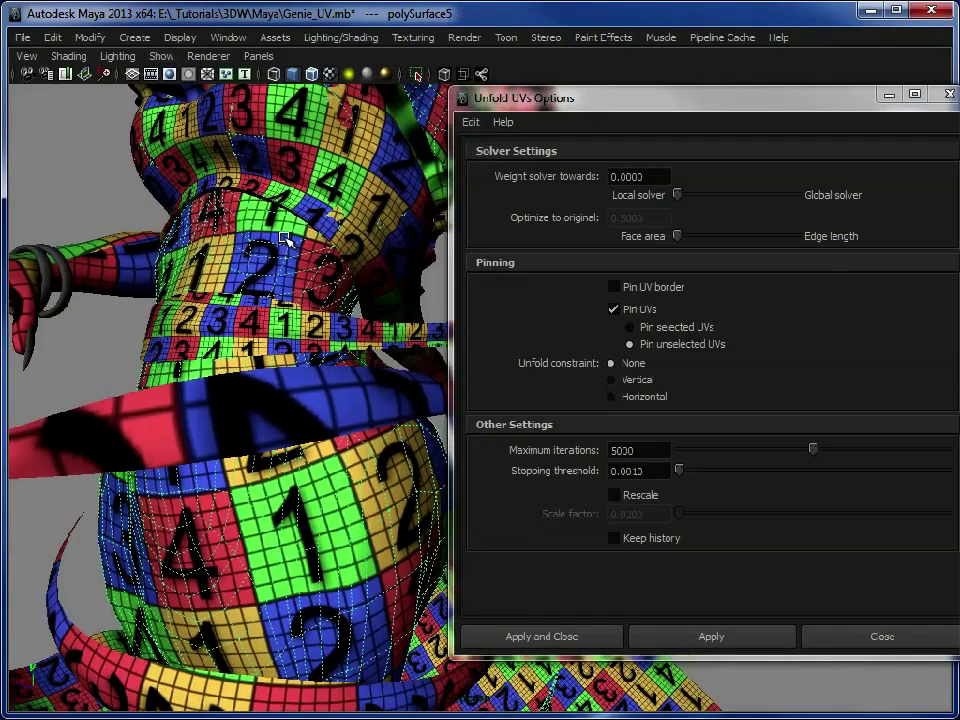
{"action": "left_click", "coordinate": [163, 56]}
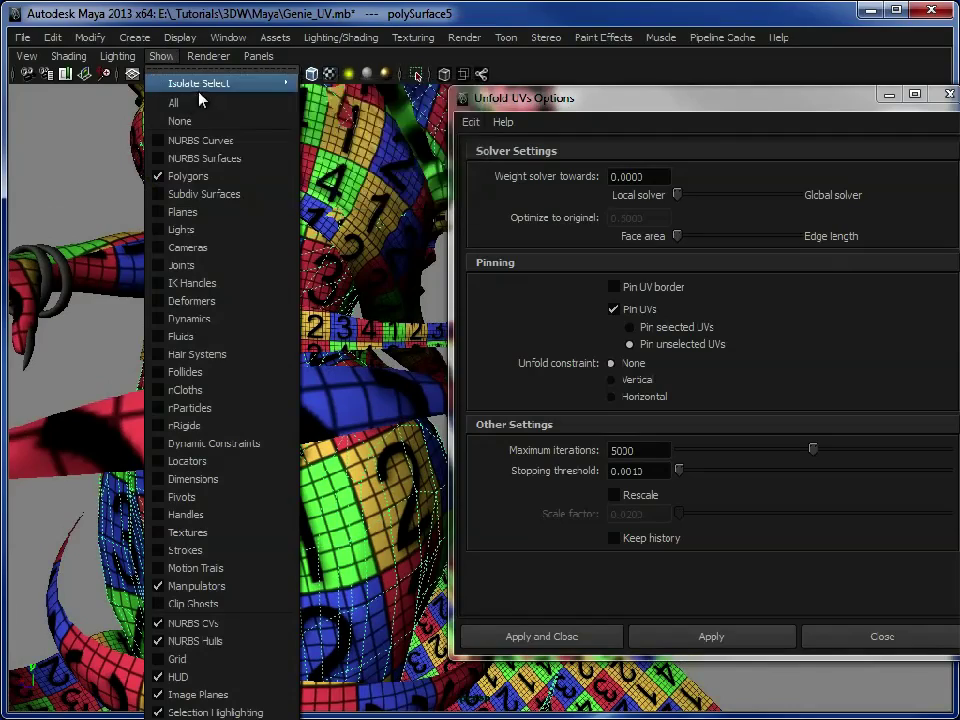
{"action": "mouse_move", "coordinate": [230, 83]}
{"action": "left_click", "coordinate": [332, 94]}
- Select a border edge of the torso's arm opening and close the opening with Fill Hole
{"action": "middle_click_drag", "start_coordinate": [311, 210], "coordinate": [222, 327], "text": "alt"}
{"action": "left_click_drag", "start_coordinate": [222, 328], "coordinate": [367, 265], "text": "alt"}
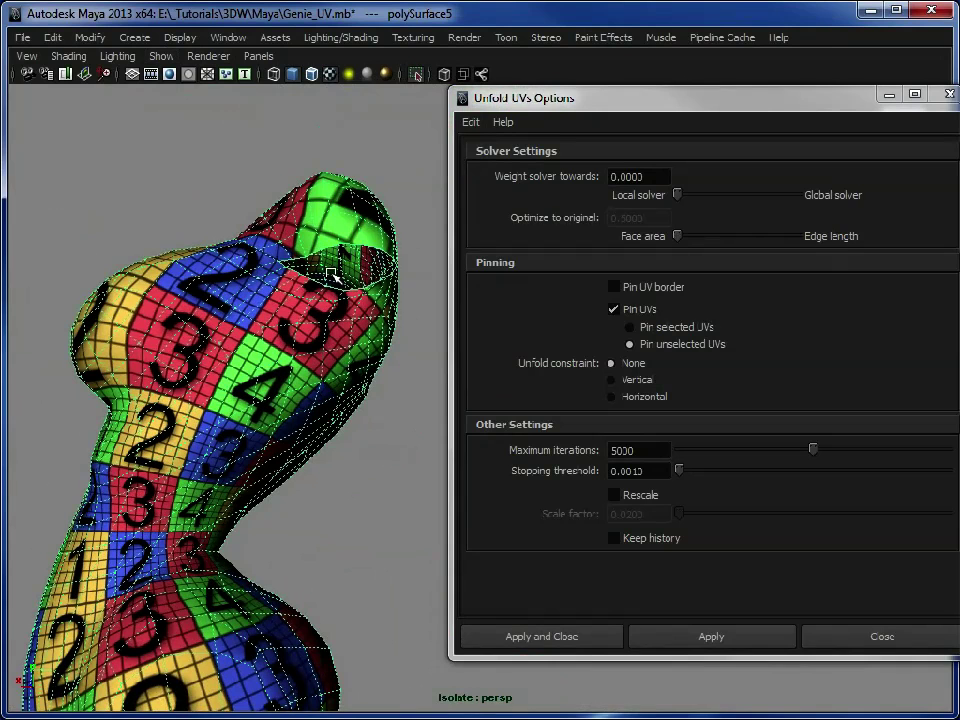
{"action": "right_click_drag", "start_coordinate": [356, 234], "coordinate": [381, 189]}
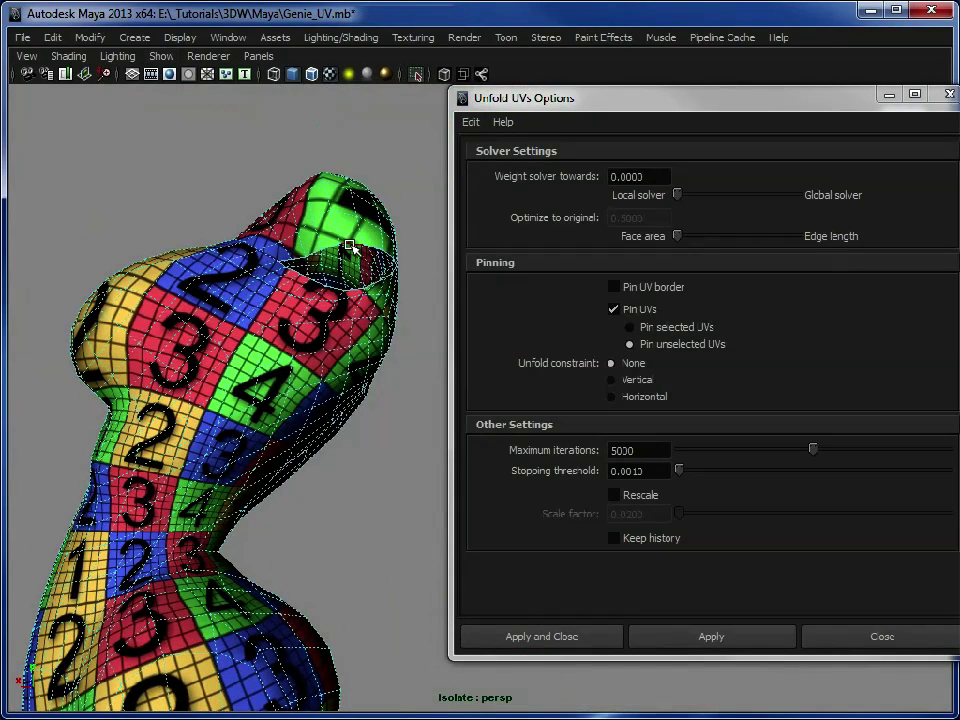
{"action": "left_click", "coordinate": [350, 247]}
{"action": "key", "text": "space"}
{"action": "left_click", "coordinate": [196, 317]}
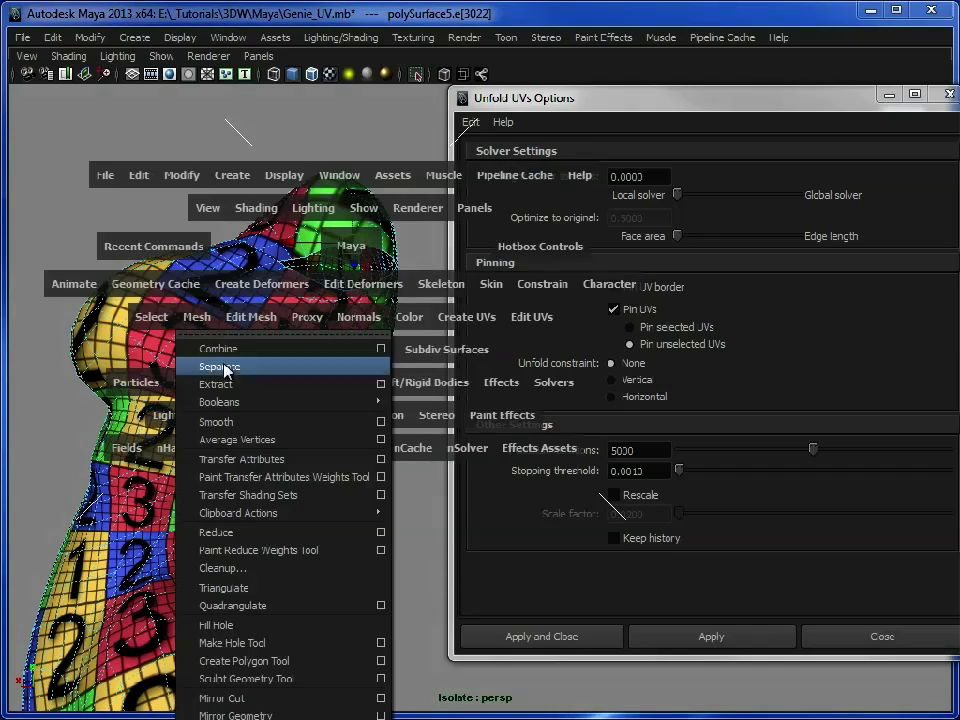
{"action": "left_click", "coordinate": [255, 627]}
- Fill the arm opening on the torso's other side and return the mesh to object mode
{"action": "left_click_drag", "start_coordinate": [356, 396], "coordinate": [110, 318], "text": "alt"}
{"action": "left_click", "coordinate": [76, 253]}
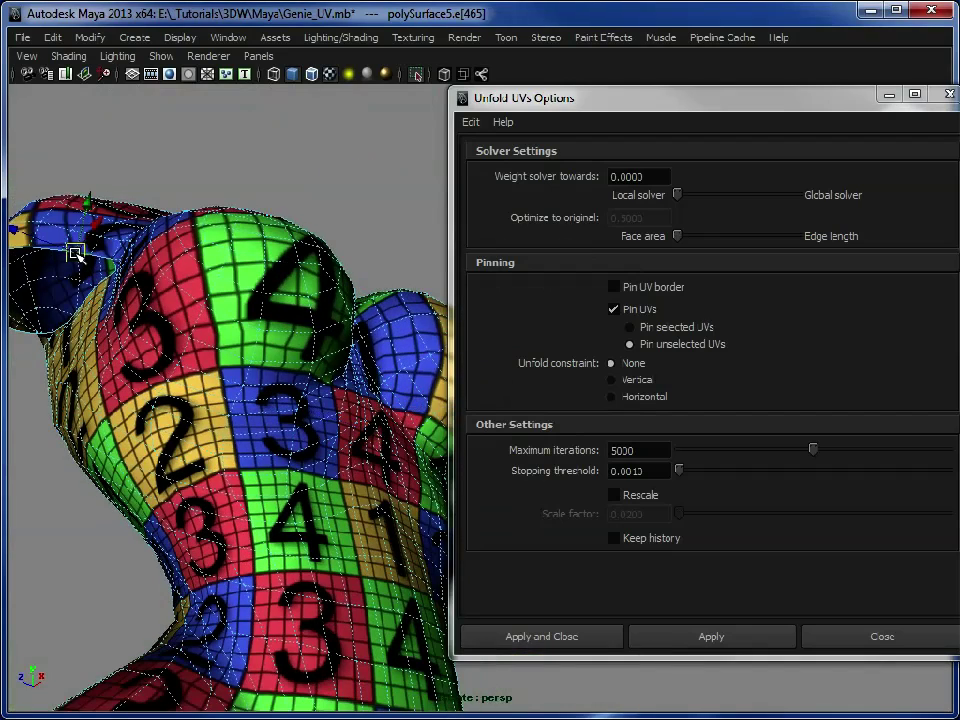
{"action": "key", "text": "z"}
{"action": "left_click", "coordinate": [311, 208]}
{"action": "left_click", "coordinate": [281, 294]}
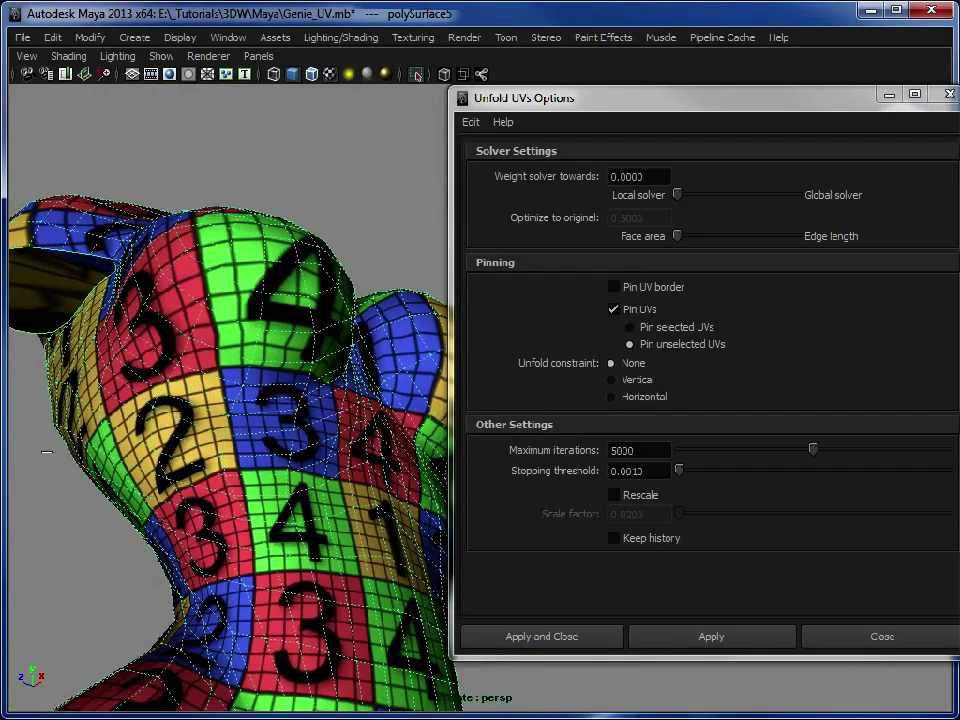
- Reopen the torso's UV layout, select the chest and shoulder UVs and unfold them with the None constraint
{"action": "left_click", "coordinate": [150, 716]}
{"action": "right_click_drag", "start_coordinate": [299, 398], "coordinate": [261, 390], "text": "alt"}
{"action": "middle_click_drag", "start_coordinate": [267, 351], "coordinate": [262, 308], "text": "alt"}
{"action": "right_click_drag", "start_coordinate": [144, 388], "coordinate": [236, 381]}
{"action": "left_click_drag", "start_coordinate": [56, 239], "coordinate": [457, 445]}
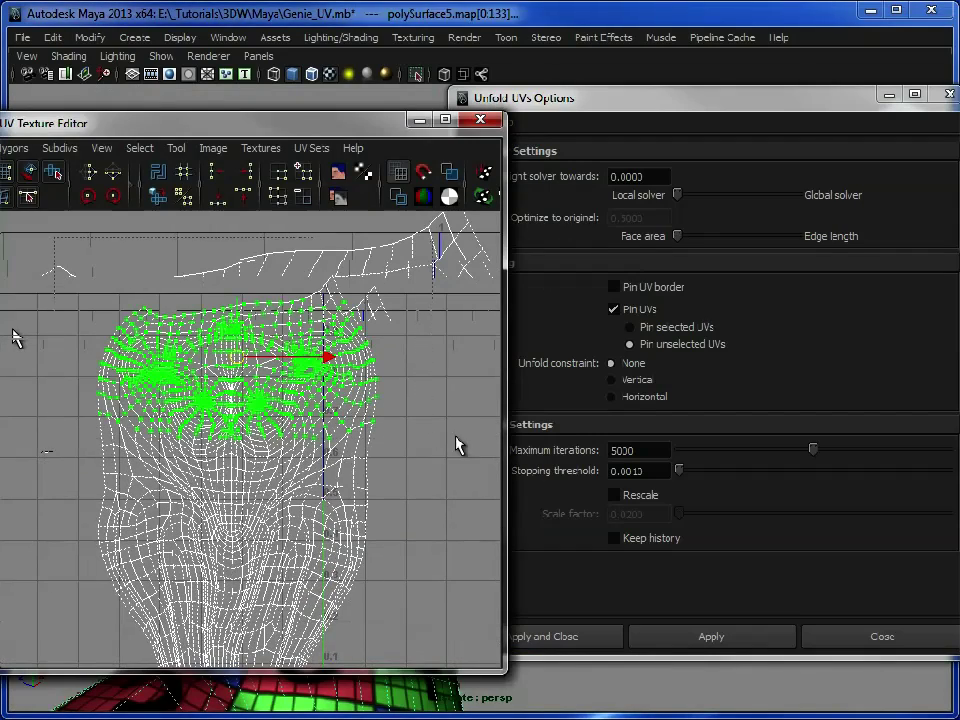
{"action": "left_click", "coordinate": [699, 637]}
- Check the unfolded chest and shoulder UVs and close the UV Texture Editor and the Unfold UVs Options
{"action": "right_click_drag", "start_coordinate": [242, 445], "coordinate": [400, 410], "text": "alt"}
{"action": "middle_click_drag", "start_coordinate": [311, 378], "coordinate": [356, 439], "text": "alt"}
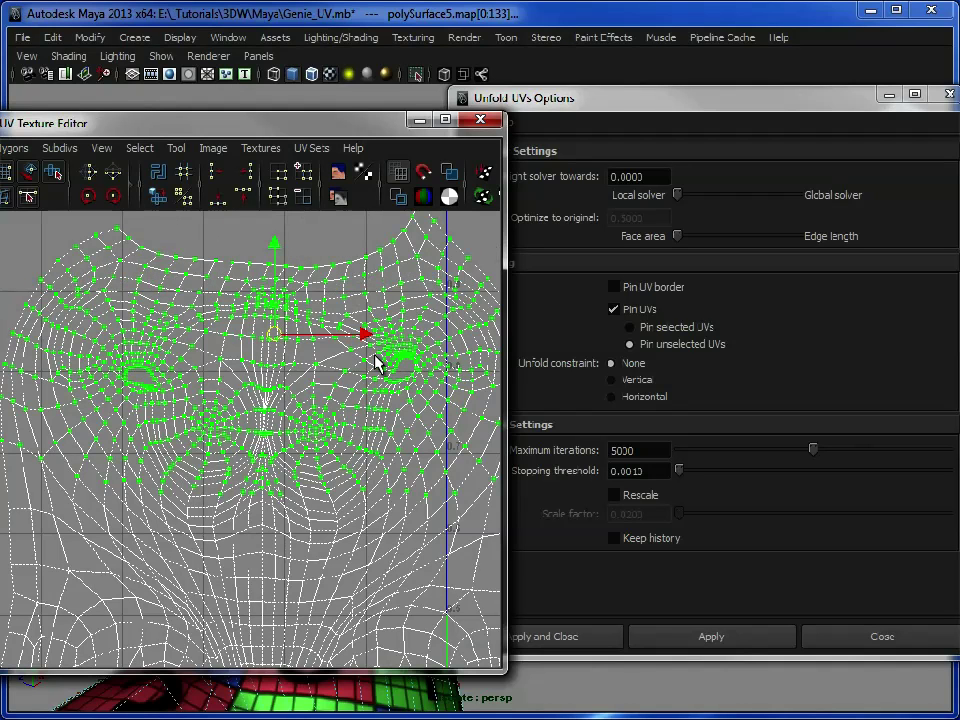
{"action": "right_click_drag", "start_coordinate": [321, 328], "coordinate": [206, 422], "text": "alt"}
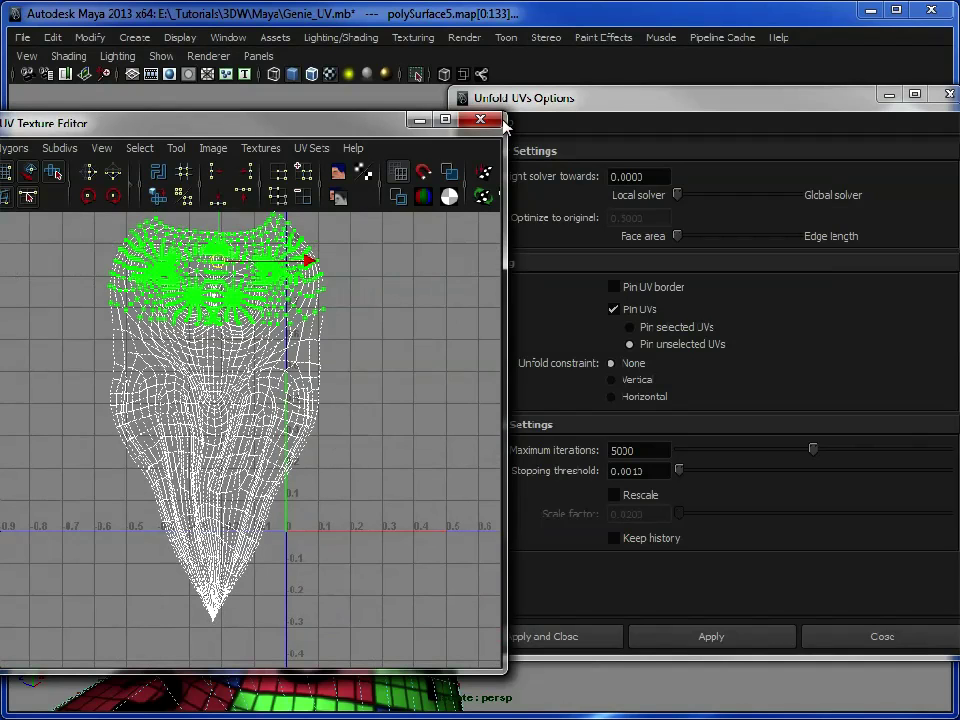
{"action": "middle_click_drag", "start_coordinate": [243, 315], "coordinate": [294, 434], "text": "alt"}
{"action": "right_click_drag", "start_coordinate": [294, 434], "coordinate": [428, 429], "text": "alt"}
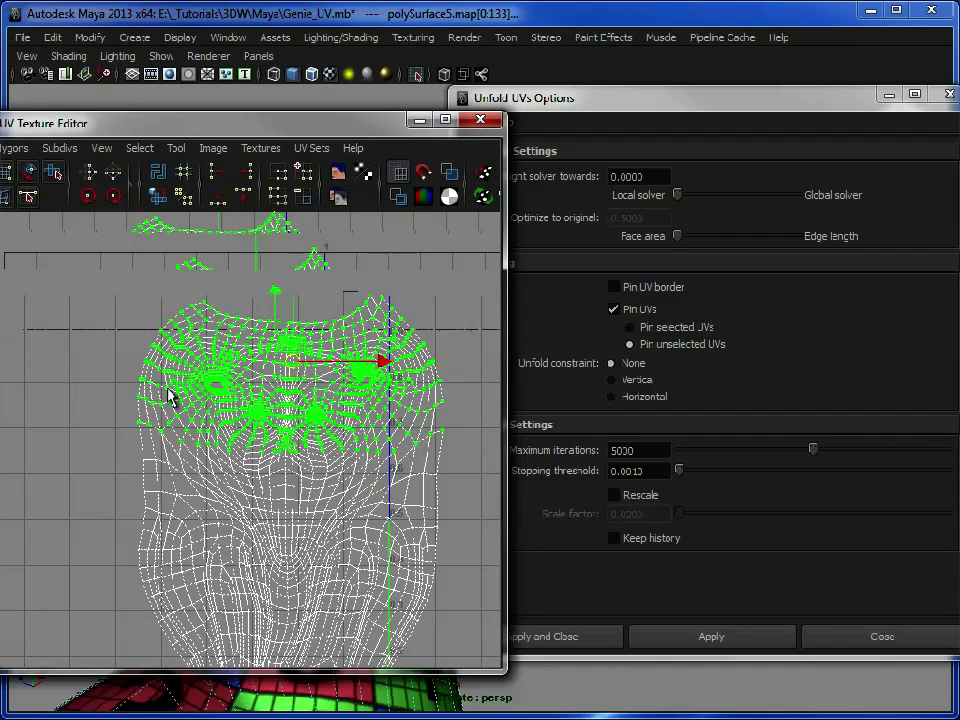
{"action": "left_click", "coordinate": [483, 121]}
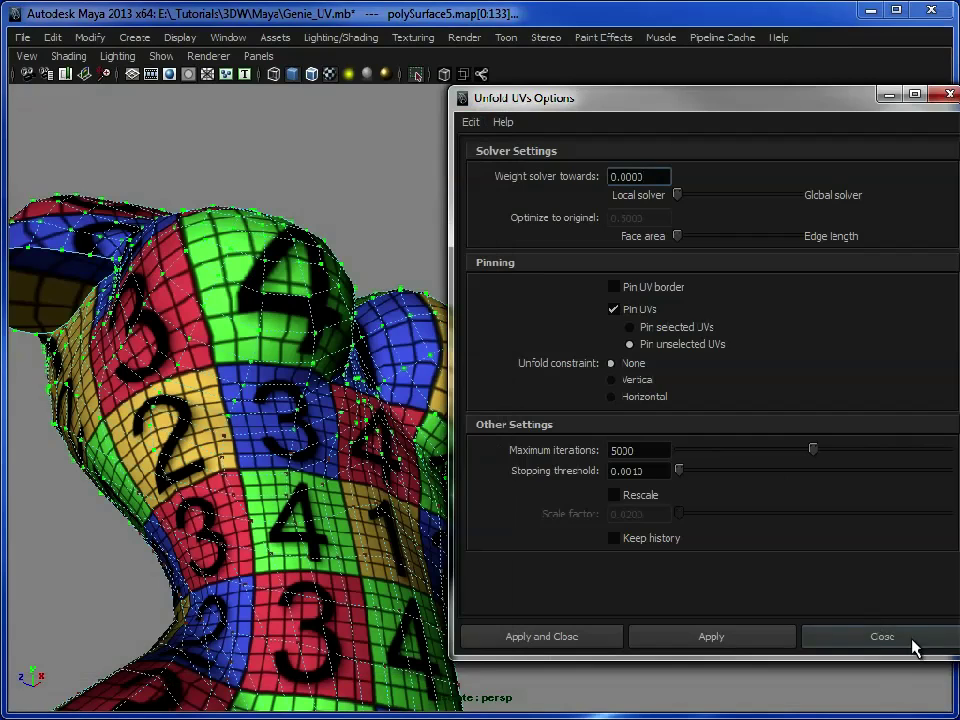
{"action": "left_click", "coordinate": [906, 644]}
- Return the torso to object mode and turn off its isolation to show the whole genie model
{"action": "left_click", "coordinate": [577, 256]}
{"action": "left_click_drag", "start_coordinate": [760, 476], "coordinate": [565, 545], "text": "alt"}
{"action": "right_click_drag", "start_coordinate": [565, 545], "coordinate": [415, 530], "text": "alt"}
{"action": "left_click", "coordinate": [315, 400]}
{"action": "left_click", "coordinate": [161, 56]}
{"action": "mouse_move", "coordinate": [200, 90]}
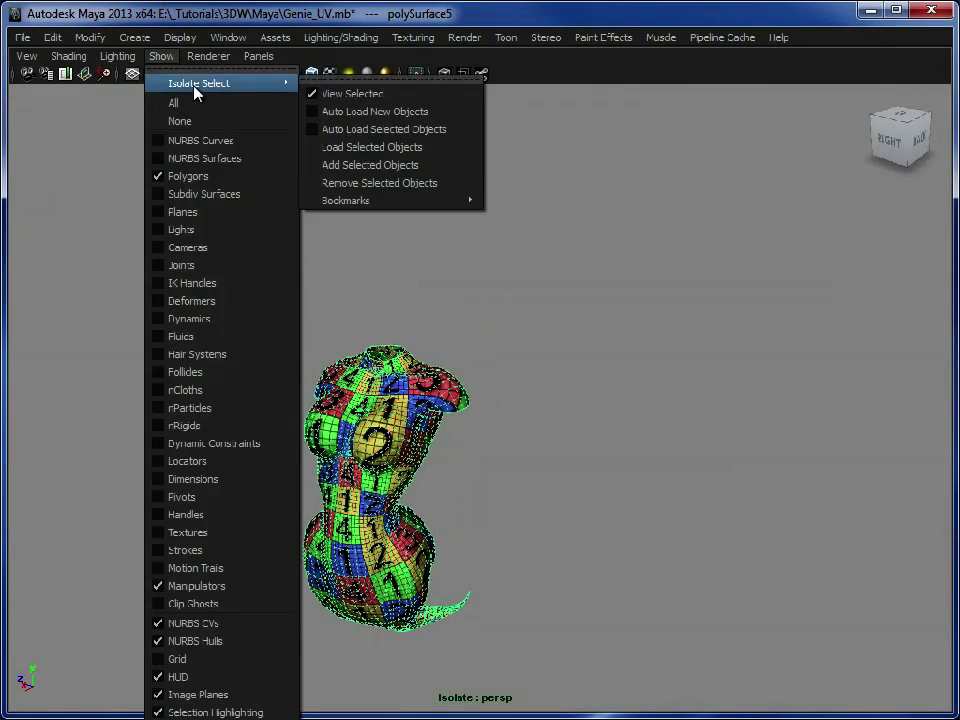
{"action": "left_click", "coordinate": [320, 93]}
- Select the arm beside the torso and compare the checker patterns around the shoulder and chest
{"action": "left_click_drag", "start_coordinate": [568, 495], "coordinate": [563, 476], "text": "alt"}
{"action": "right_click_drag", "start_coordinate": [563, 476], "coordinate": [667, 376], "text": "alt"}
{"action": "left_click", "coordinate": [469, 348]}
{"action": "right_click_drag", "start_coordinate": [348, 401], "coordinate": [605, 420], "text": "alt"}
{"action": "left_click_drag", "start_coordinate": [605, 420], "coordinate": [579, 364], "text": "alt"}
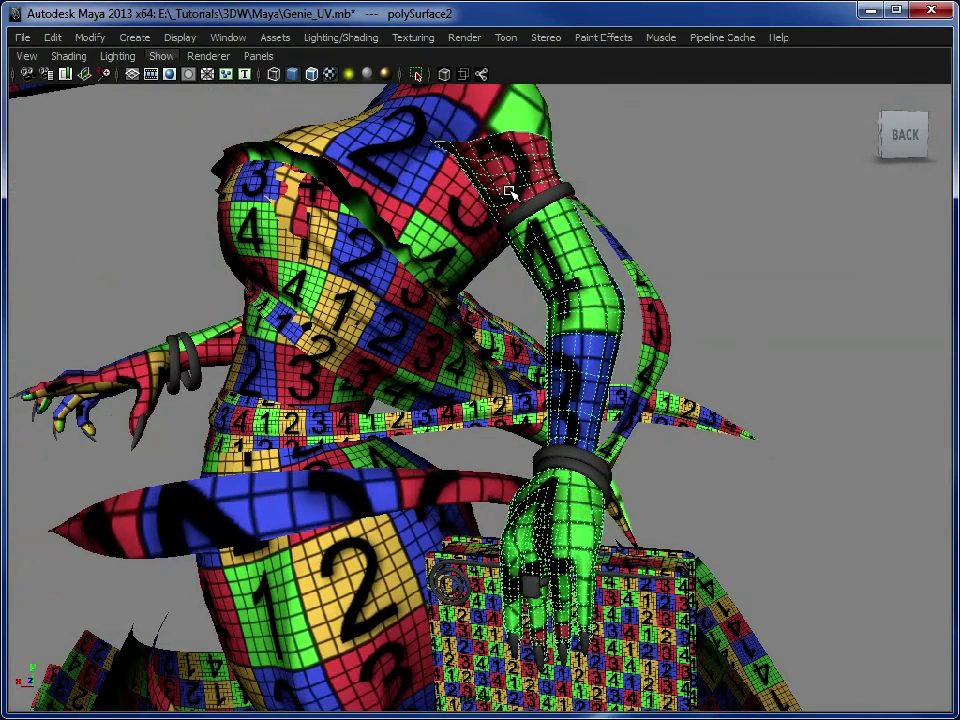
{"action": "left_click_drag", "start_coordinate": [605, 304], "coordinate": [596, 315], "text": "alt"}
{"action": "middle_click_drag", "start_coordinate": [367, 381], "coordinate": [382, 580], "text": "alt"}
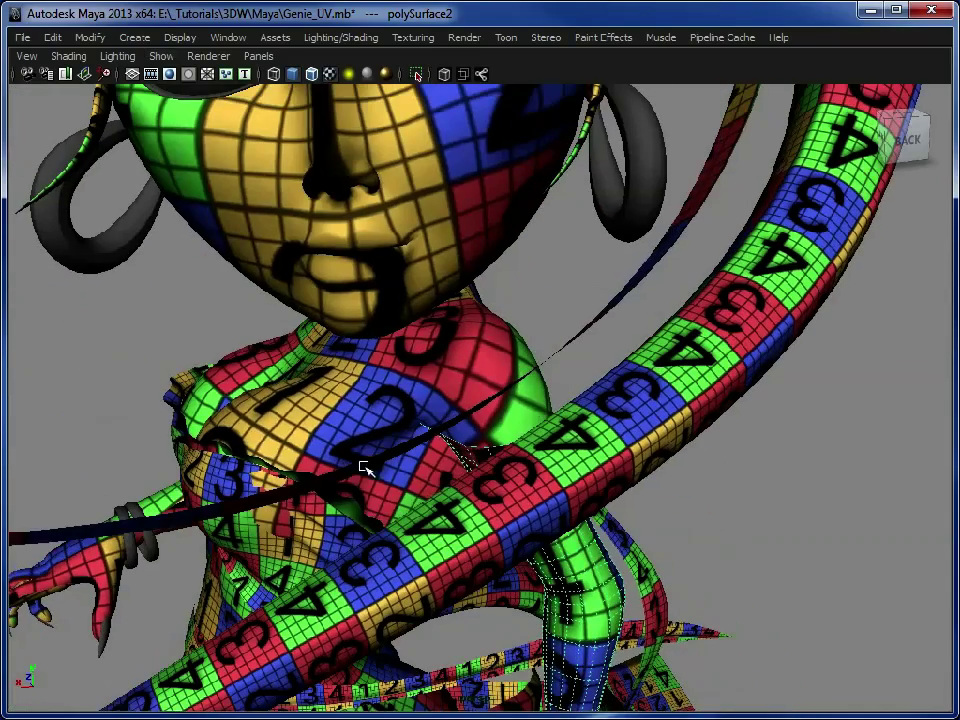
- Reselect the torso and examine the checker pattern across the whole genie and its book
{"action": "left_click", "coordinate": [304, 386]}
{"action": "right_click_drag", "start_coordinate": [756, 524], "coordinate": [615, 508], "text": "alt"}
{"action": "middle_click_drag", "start_coordinate": [615, 508], "coordinate": [632, 440], "text": "alt"}
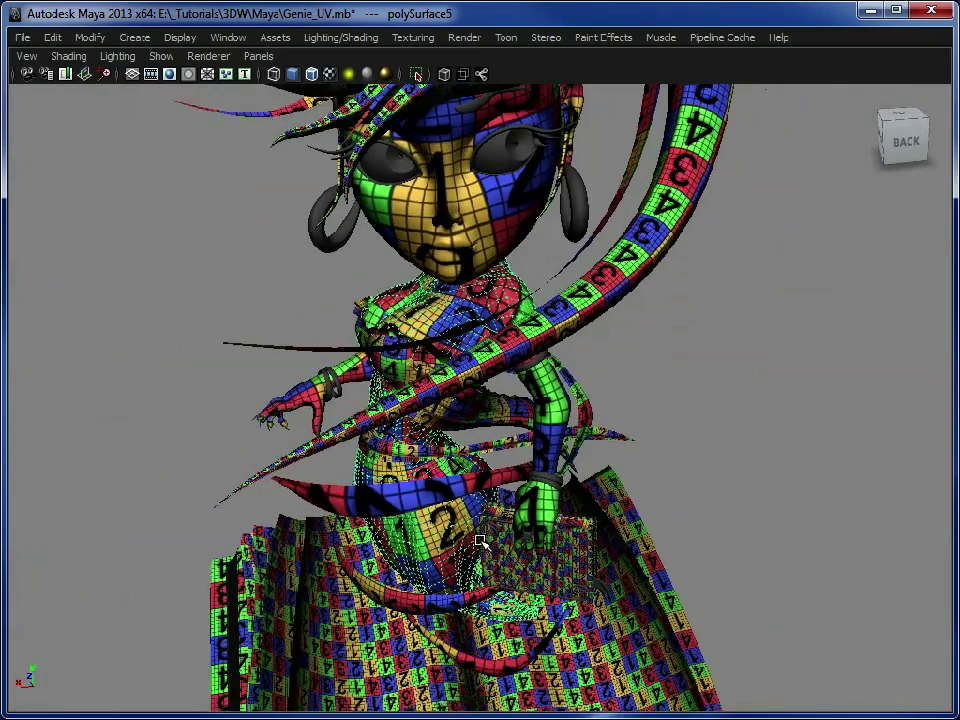
{"action": "left_click_drag", "start_coordinate": [480, 540], "coordinate": [641, 439], "text": "alt"}
{"action": "right_click_drag", "start_coordinate": [641, 439], "coordinate": [428, 440], "text": "alt"}
{"action": "middle_click_drag", "start_coordinate": [577, 423], "coordinate": [574, 385], "text": "alt"}
{"action": "left_click_drag", "start_coordinate": [576, 387], "coordinate": [591, 399], "text": "alt"}
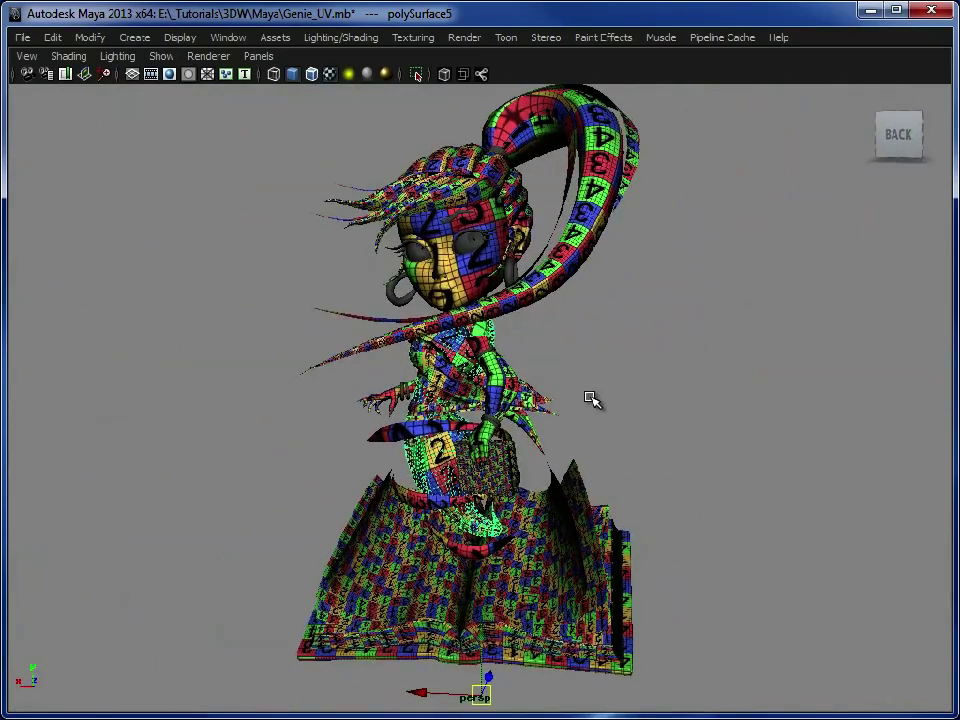